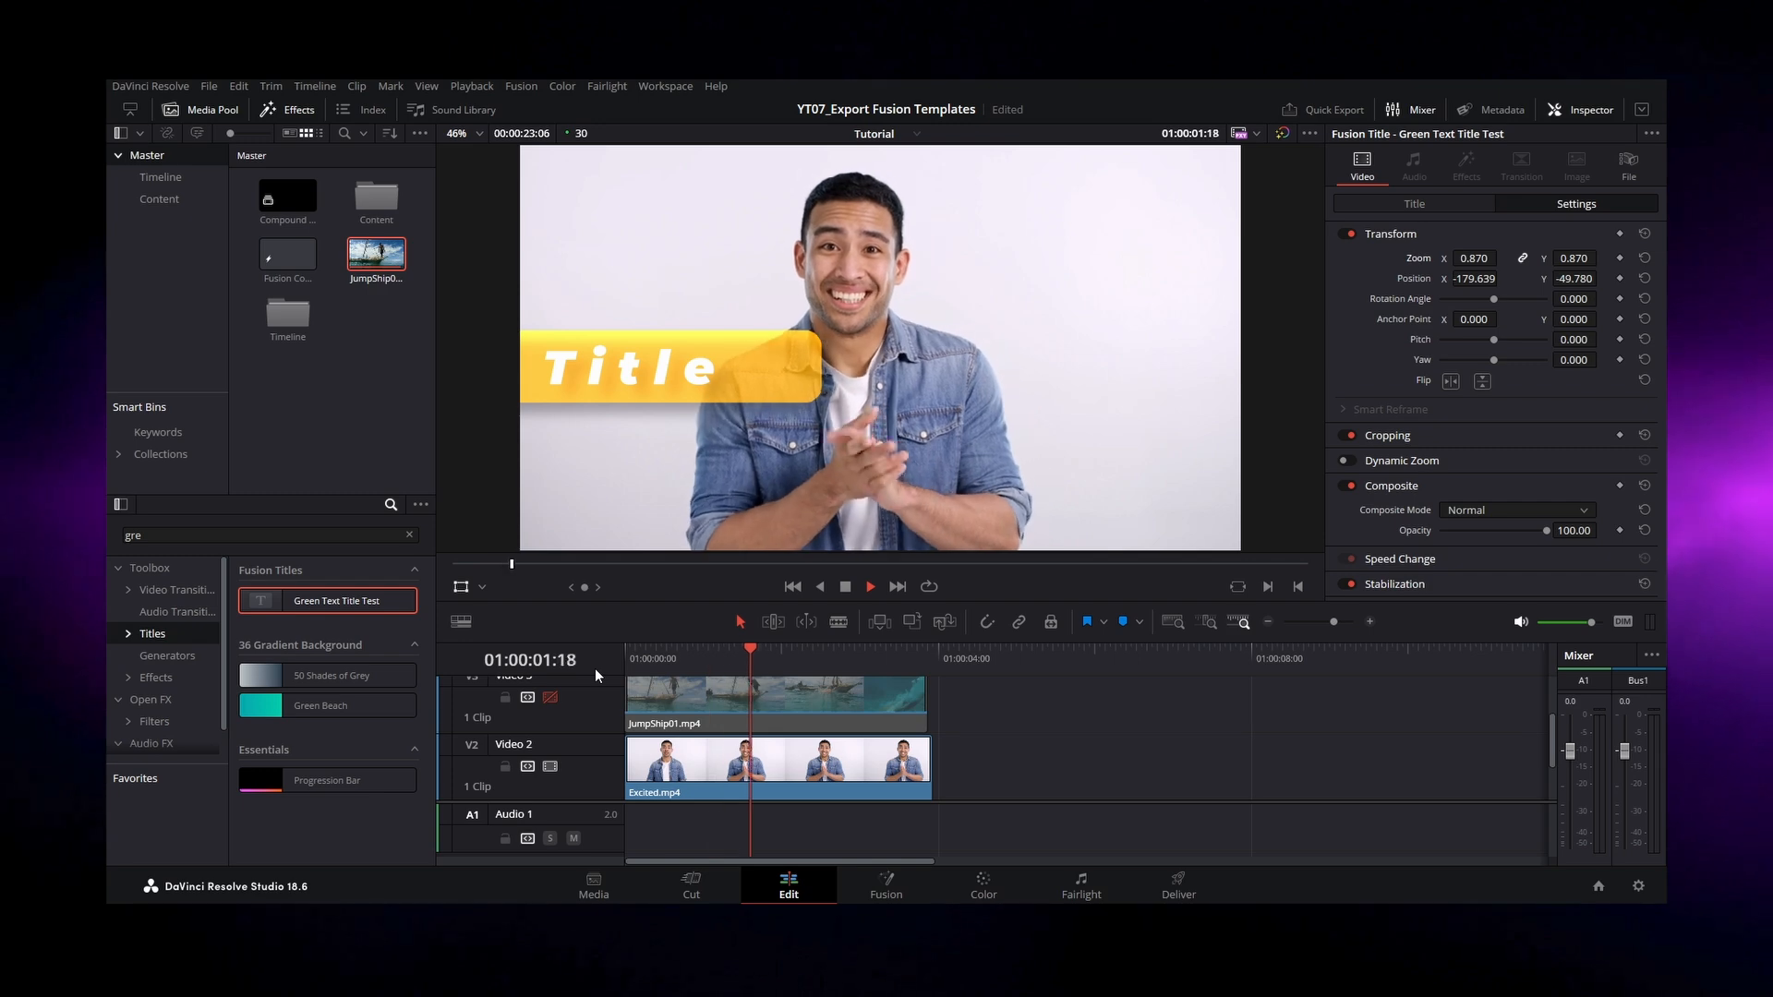
Step: Create a macro from the title's nodes, Rectangle1 through KeyframeStretcher1, and name it Animation Test
{"action": "left_click_drag", "start_coordinate": [1006, 617], "coordinate": [396, 795]}
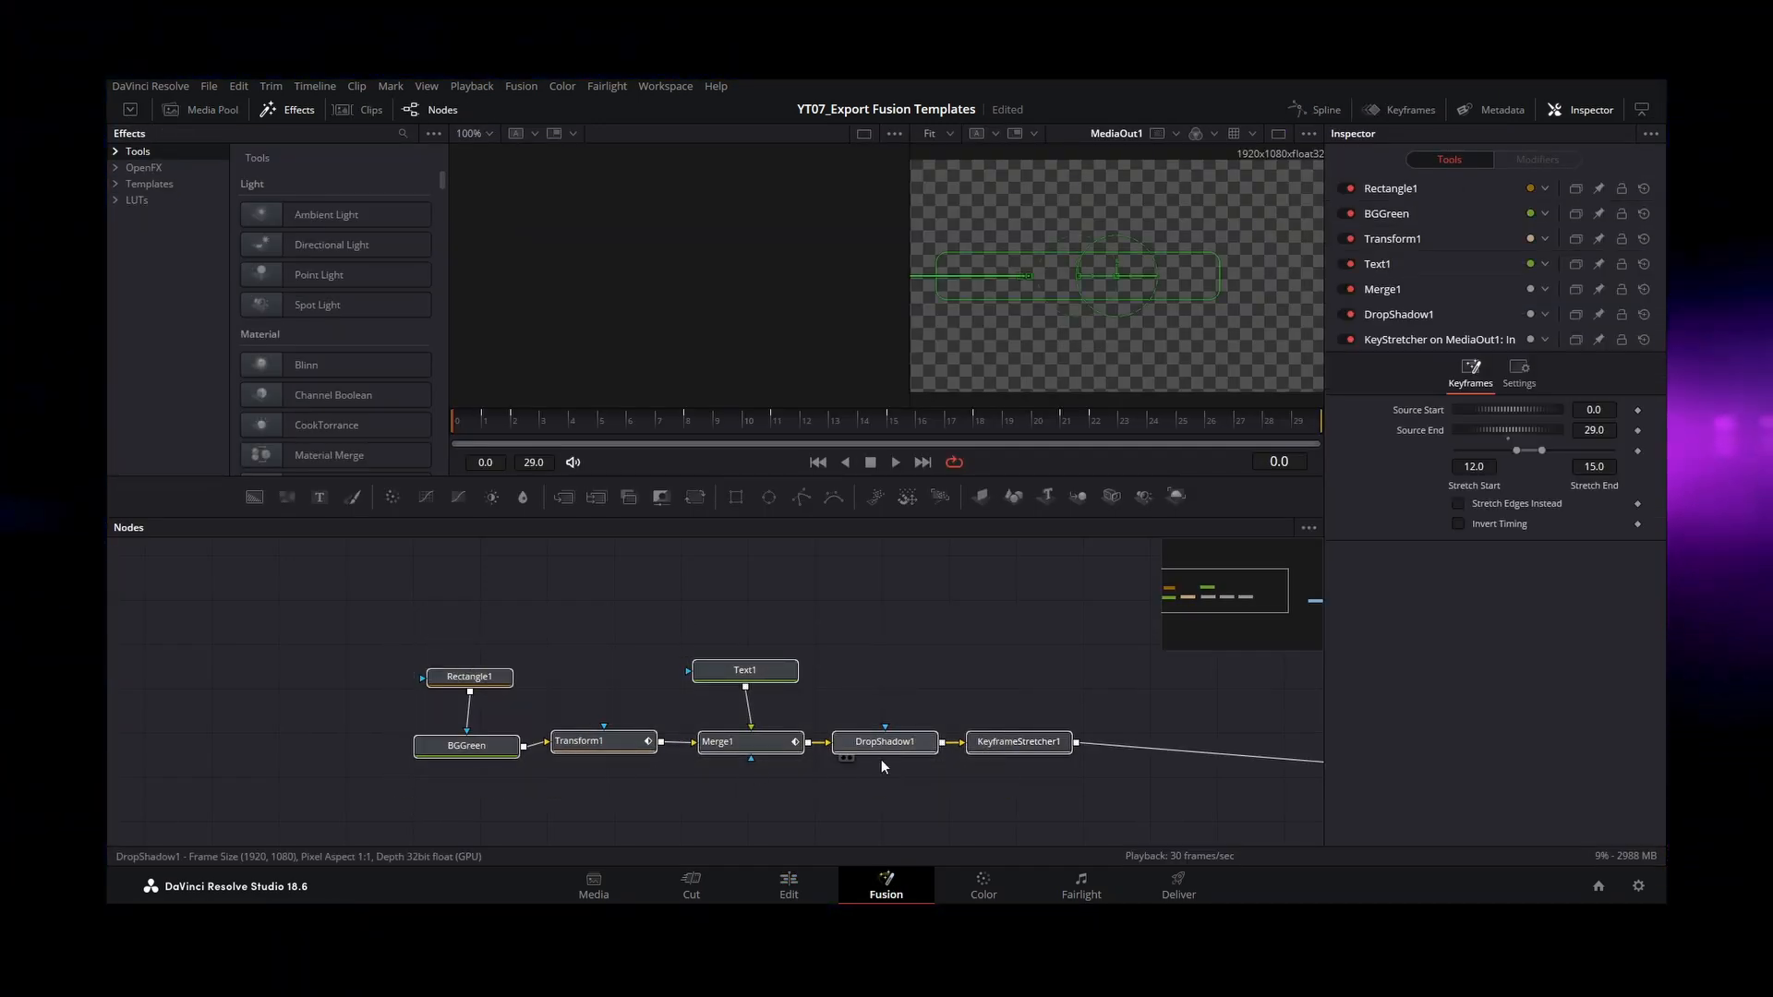
{"action": "right_click", "coordinate": [1016, 744]}
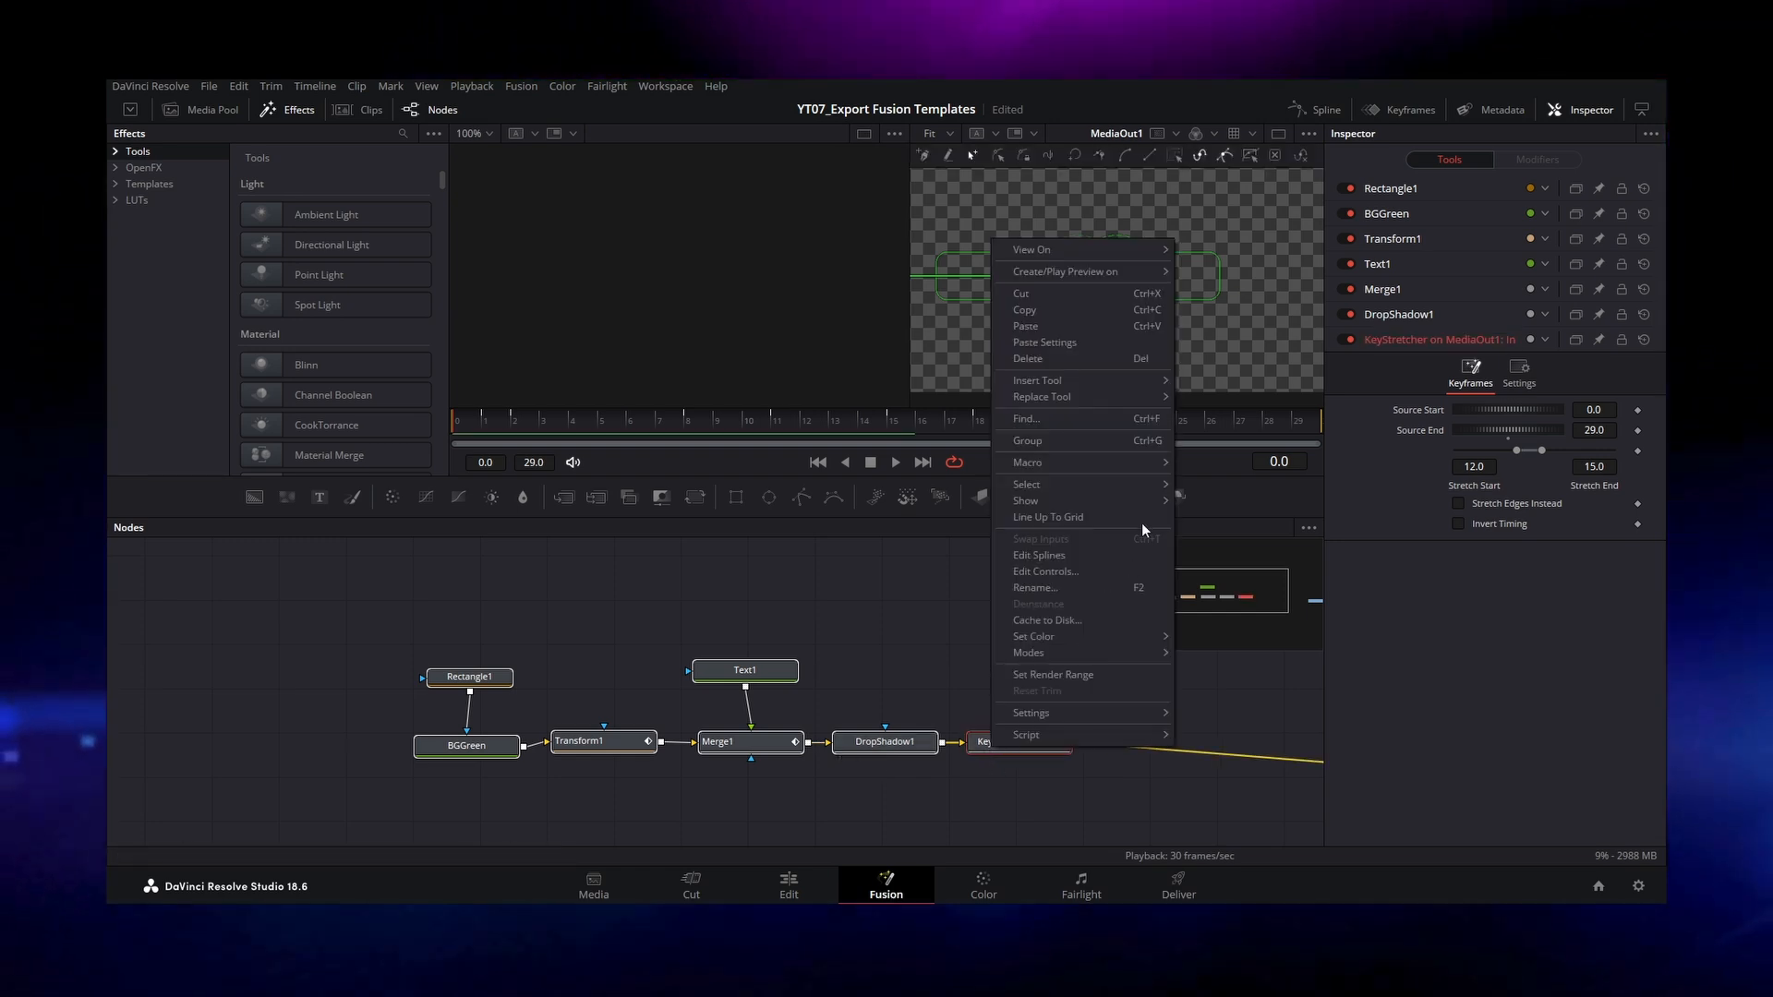
{"action": "mouse_move", "coordinate": [1181, 452]}
{"action": "left_click", "coordinate": [1254, 462]}
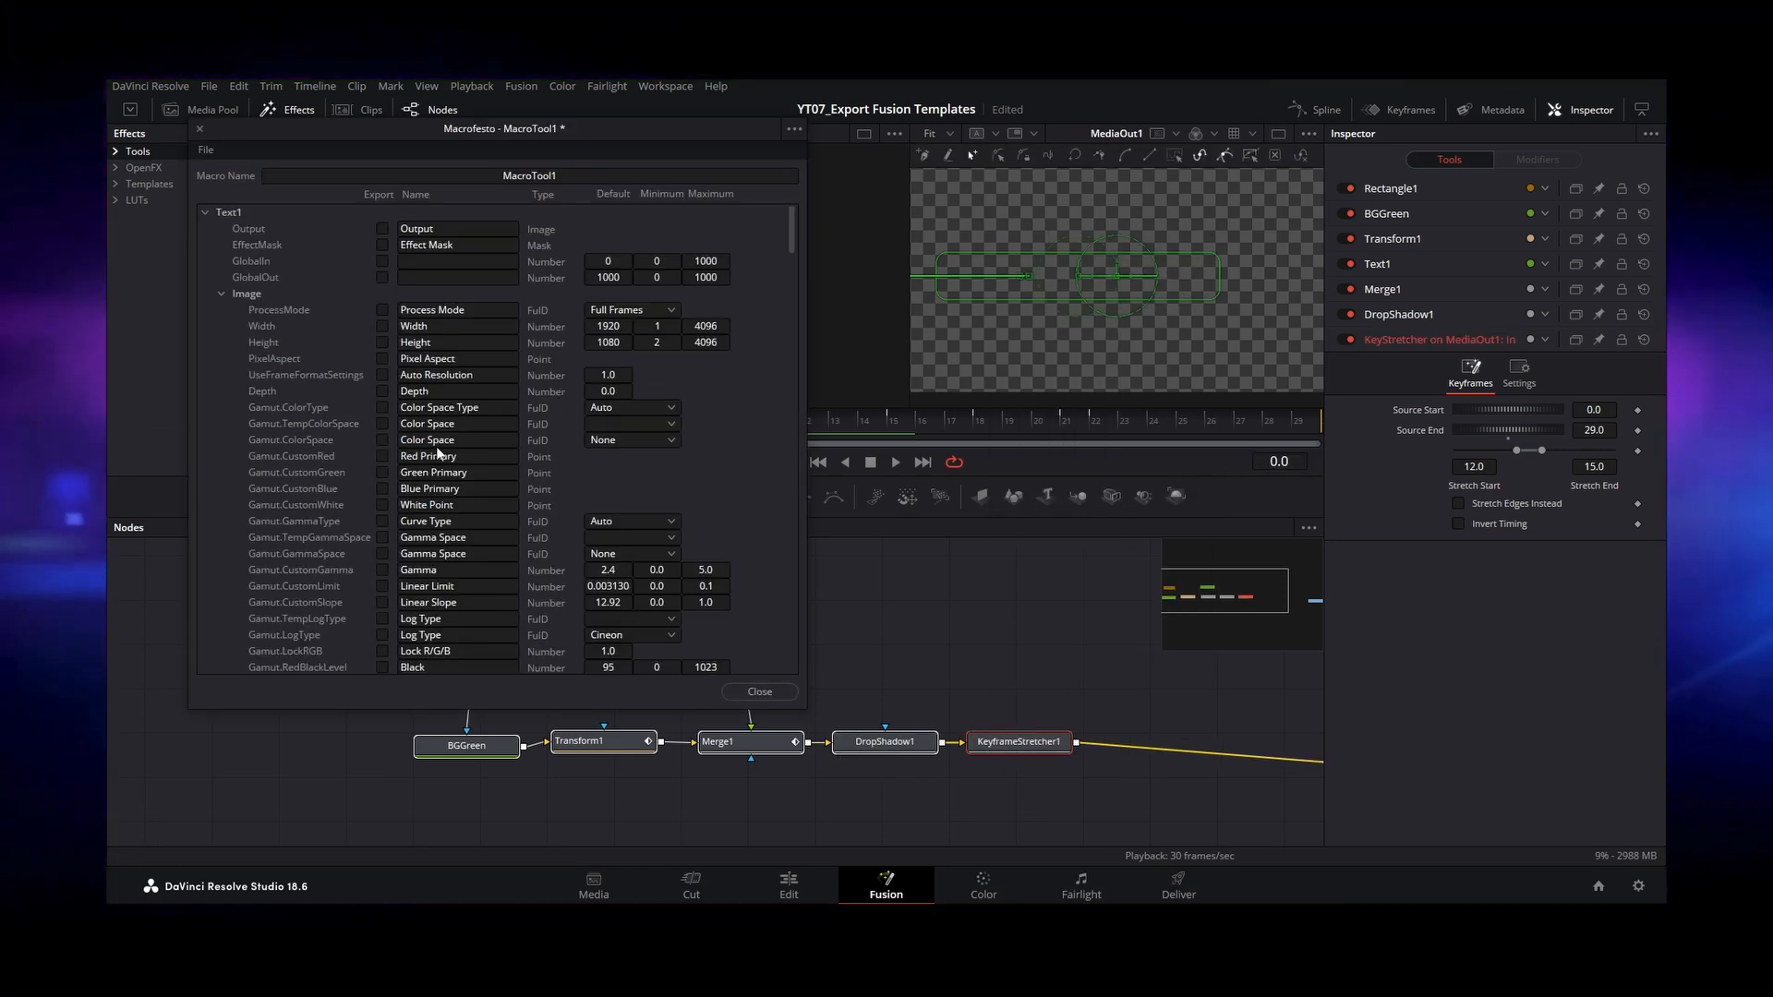
{"action": "left_click_drag", "start_coordinate": [611, 135], "coordinate": [1029, 209]}
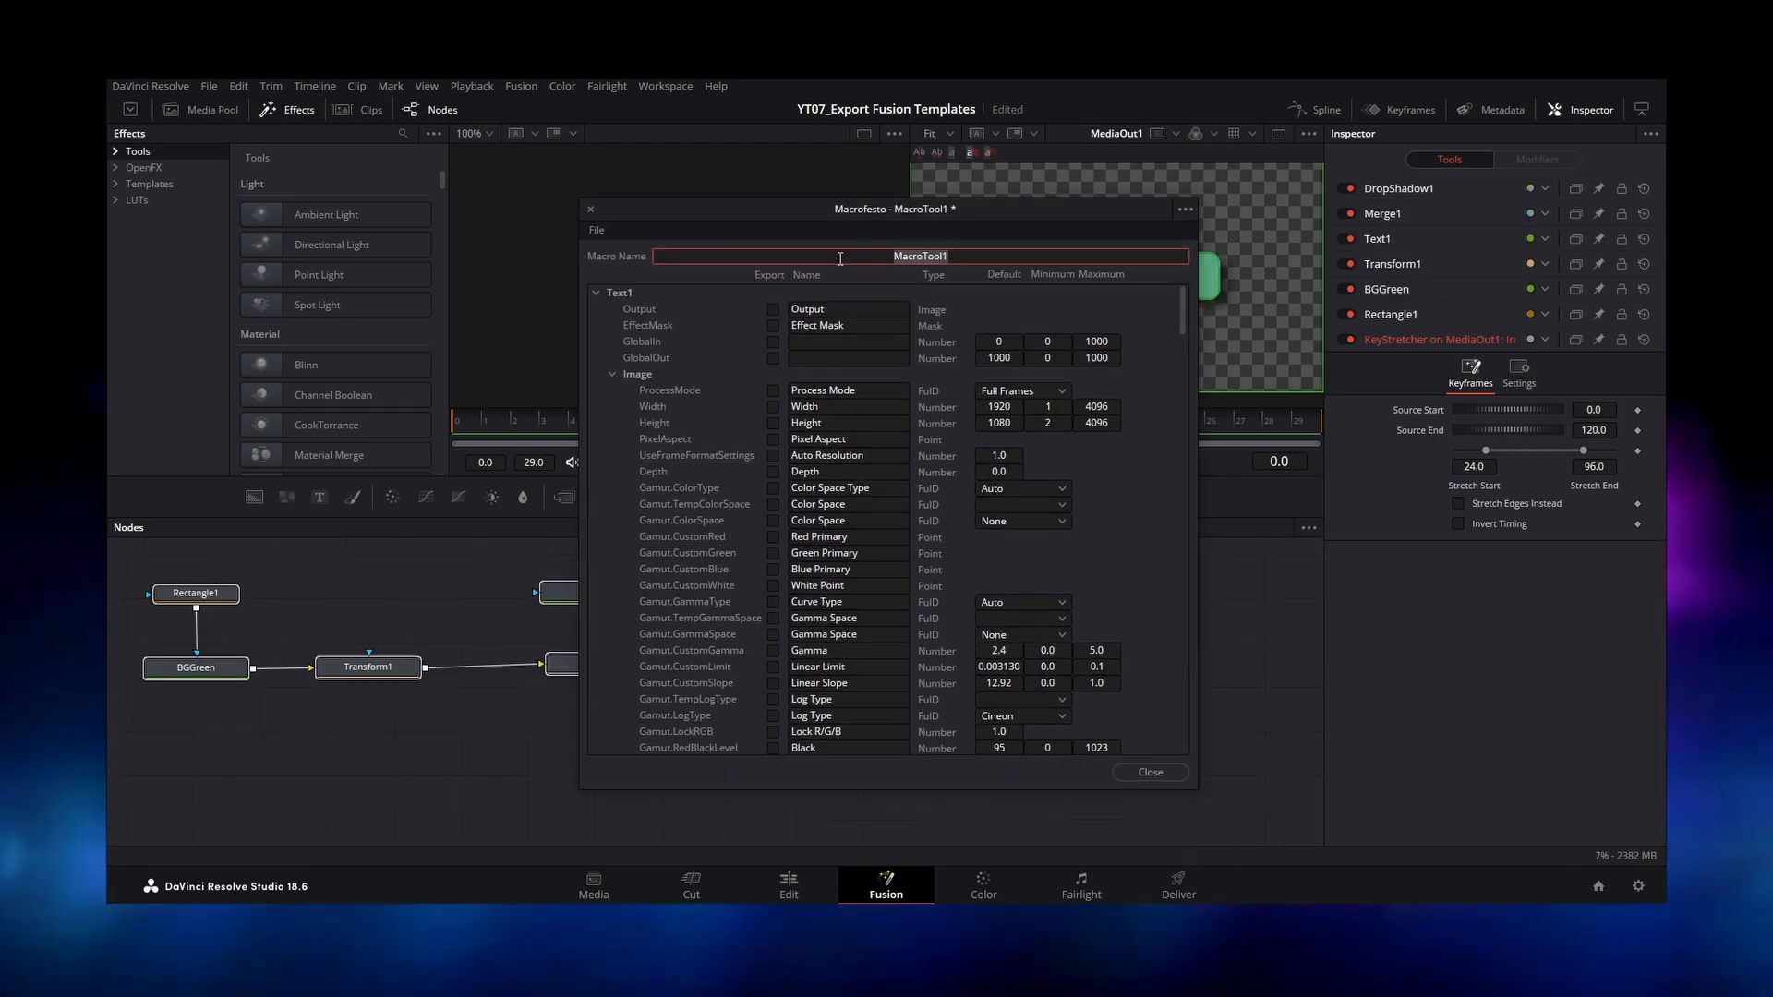
{"action": "type", "text": "Animat"}
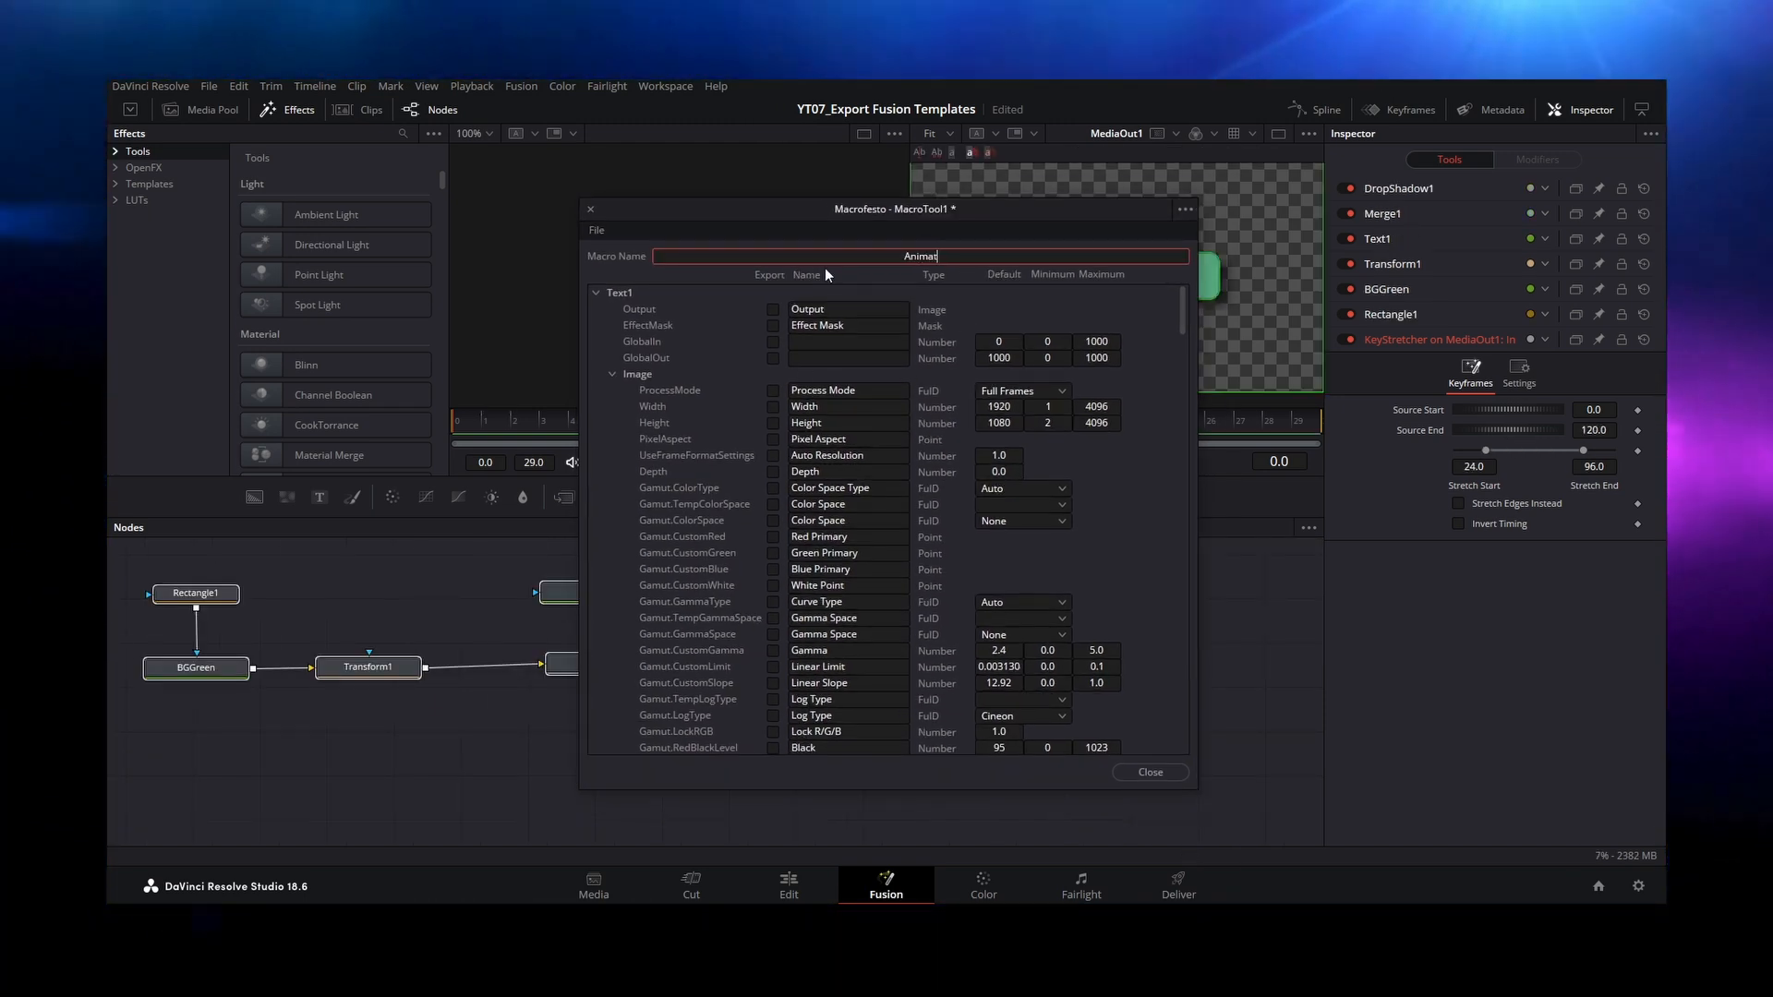
{"action": "type", "text": "ion Test"}
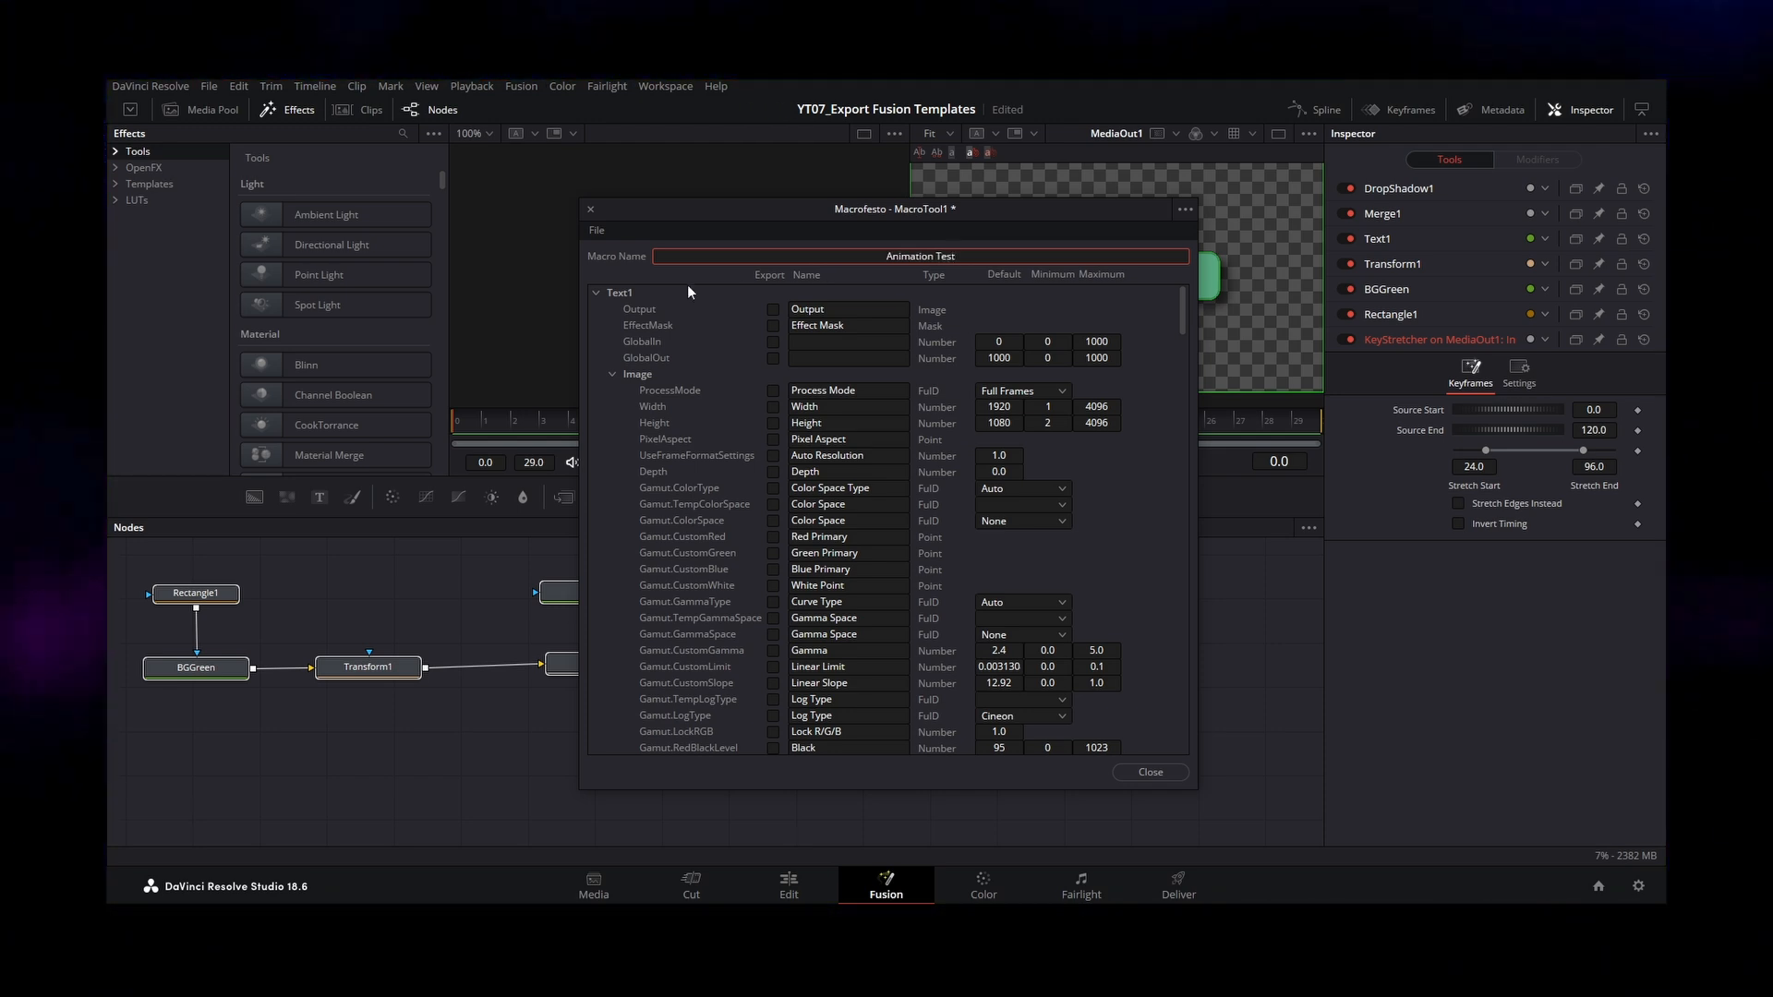
Step: Mark the Font, Style, Color, Green 1, Blue 1 and Alpha 1 parameters of Text1 for export in the macro
{"action": "left_click", "coordinate": [612, 373]}
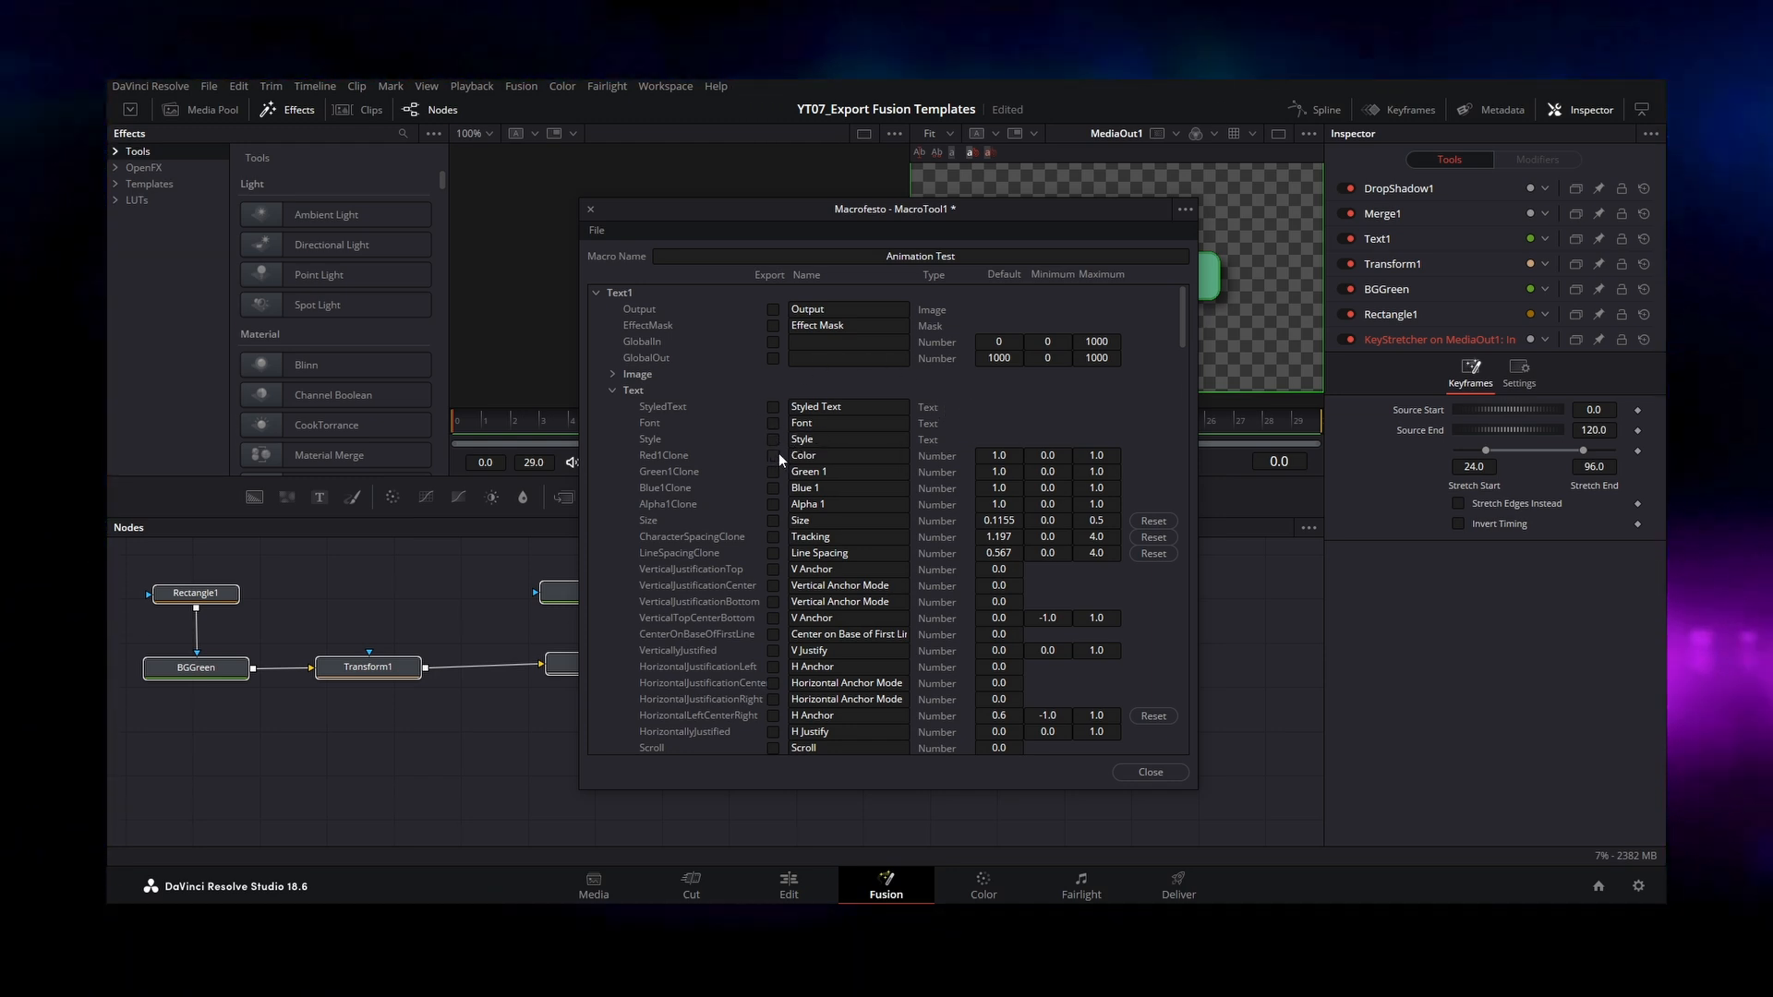
{"action": "left_click", "coordinate": [774, 422]}
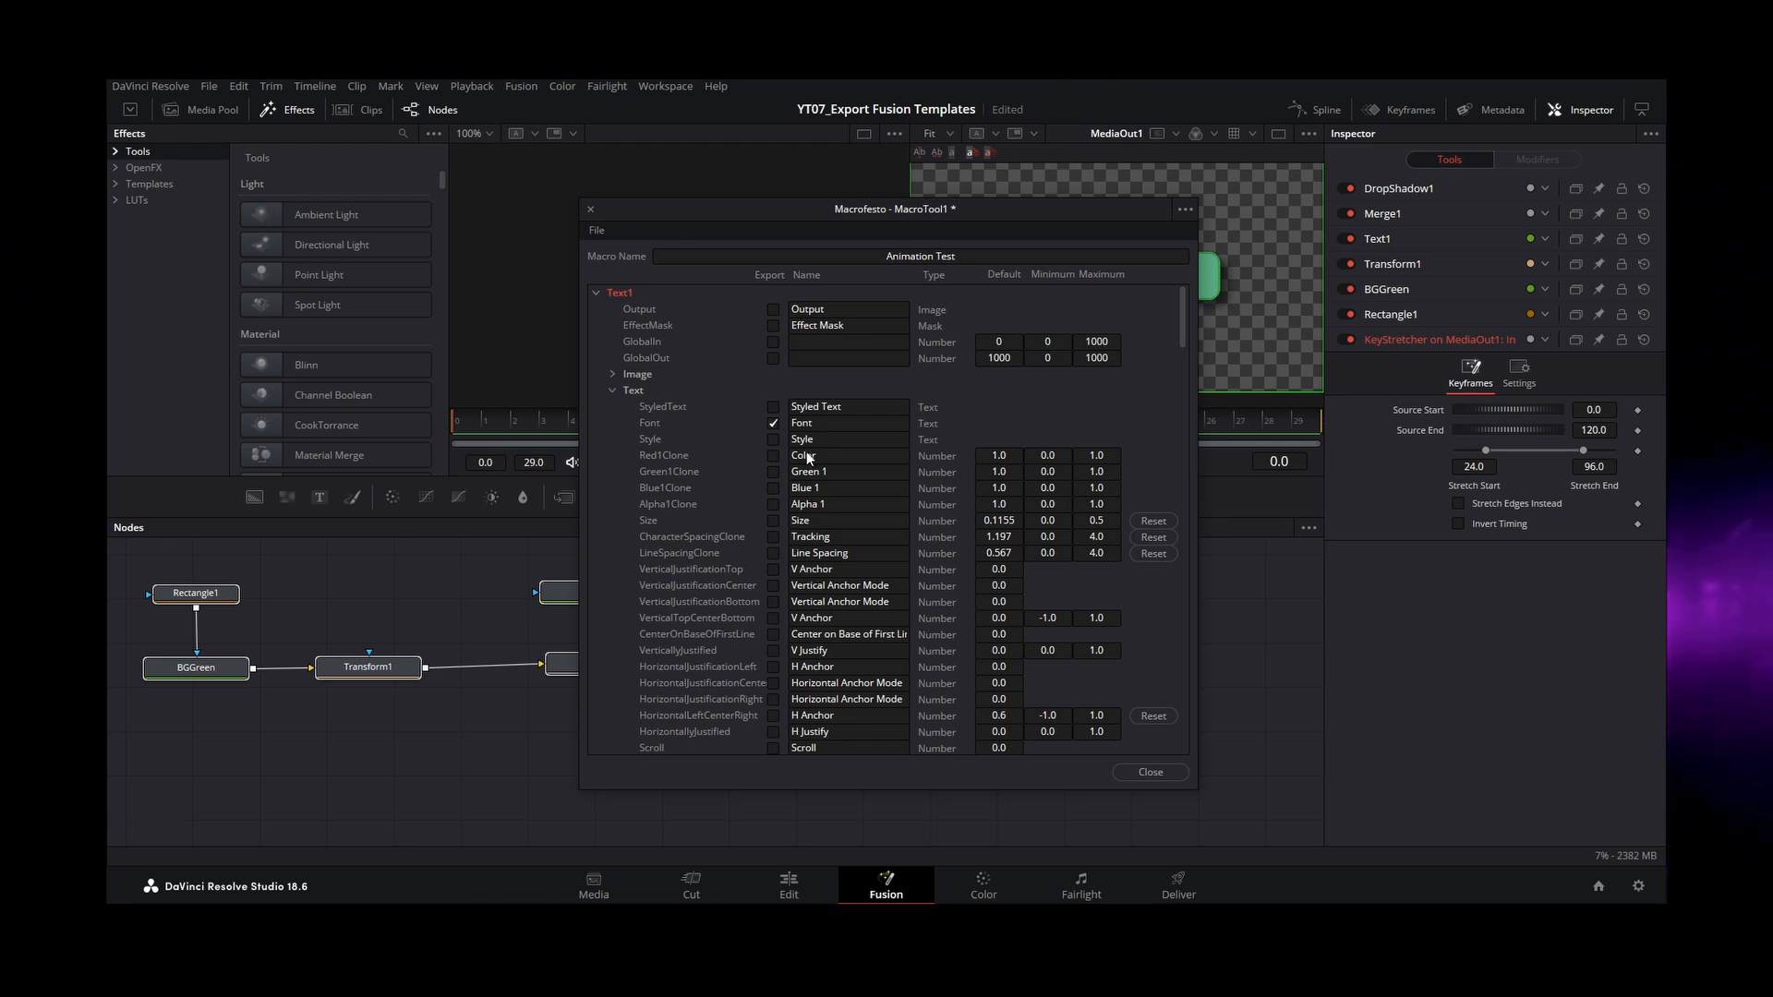
{"action": "left_click", "coordinate": [775, 440]}
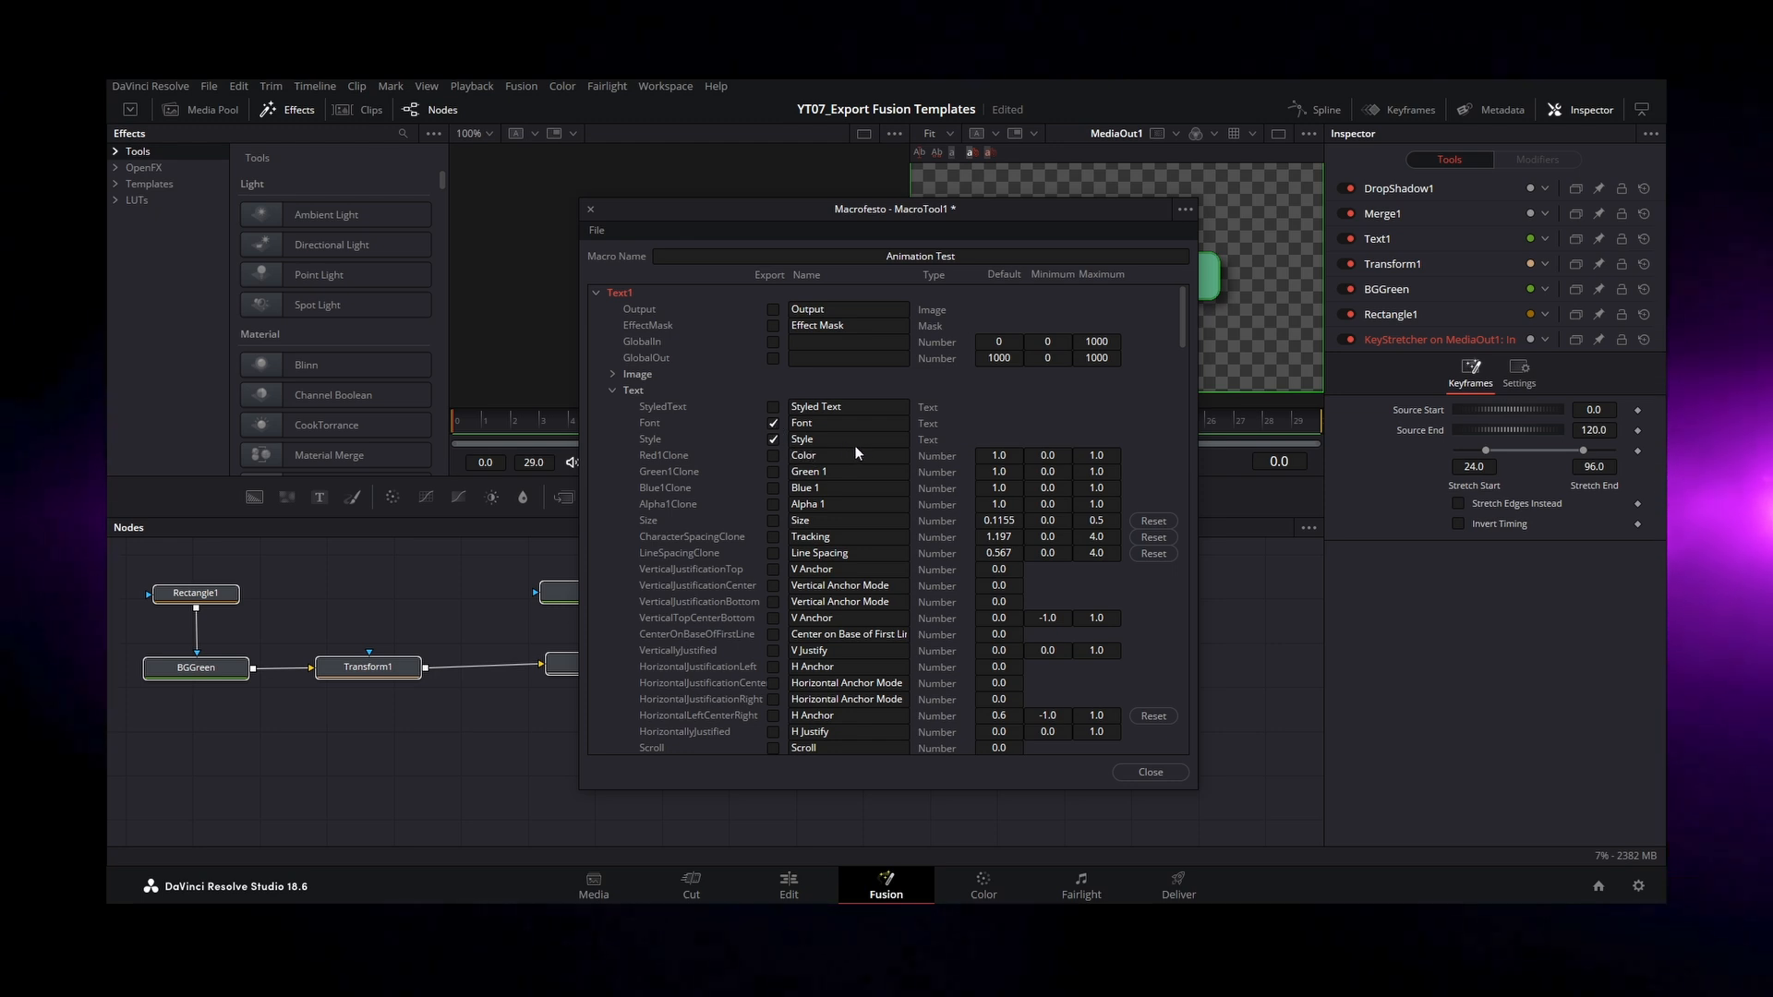
{"action": "left_click", "coordinate": [774, 457]}
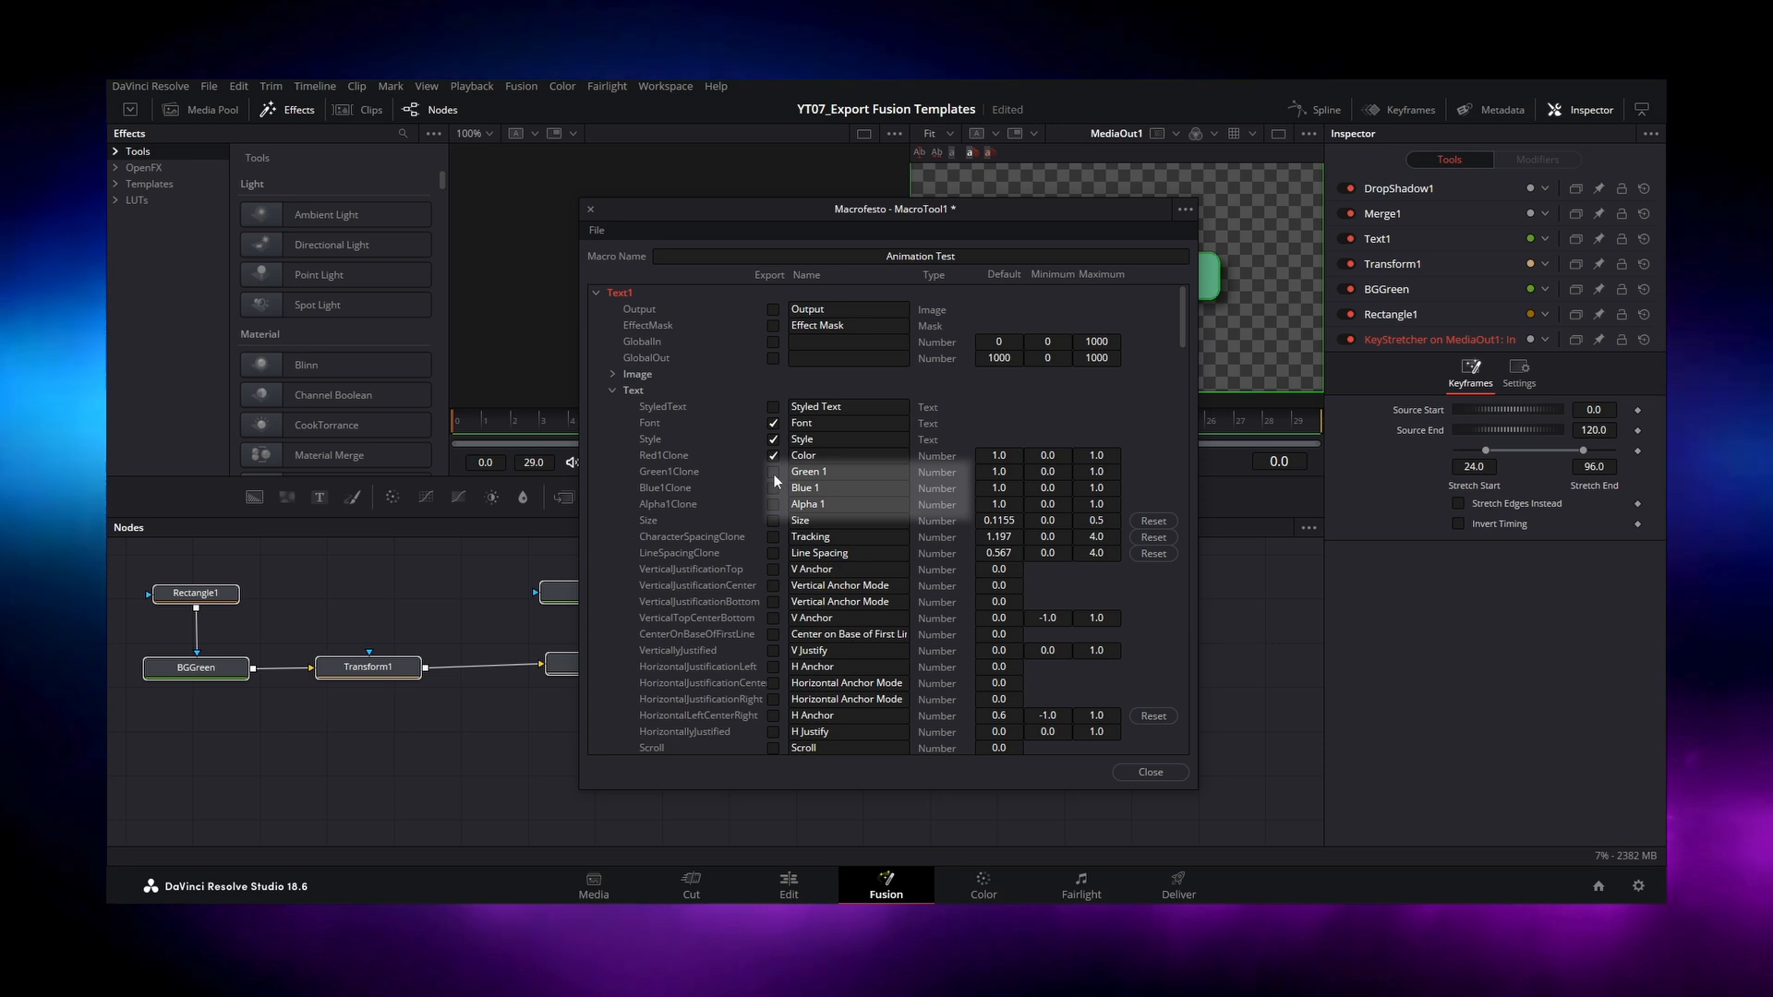
{"action": "left_click", "coordinate": [774, 488]}
{"action": "left_click", "coordinate": [774, 504]}
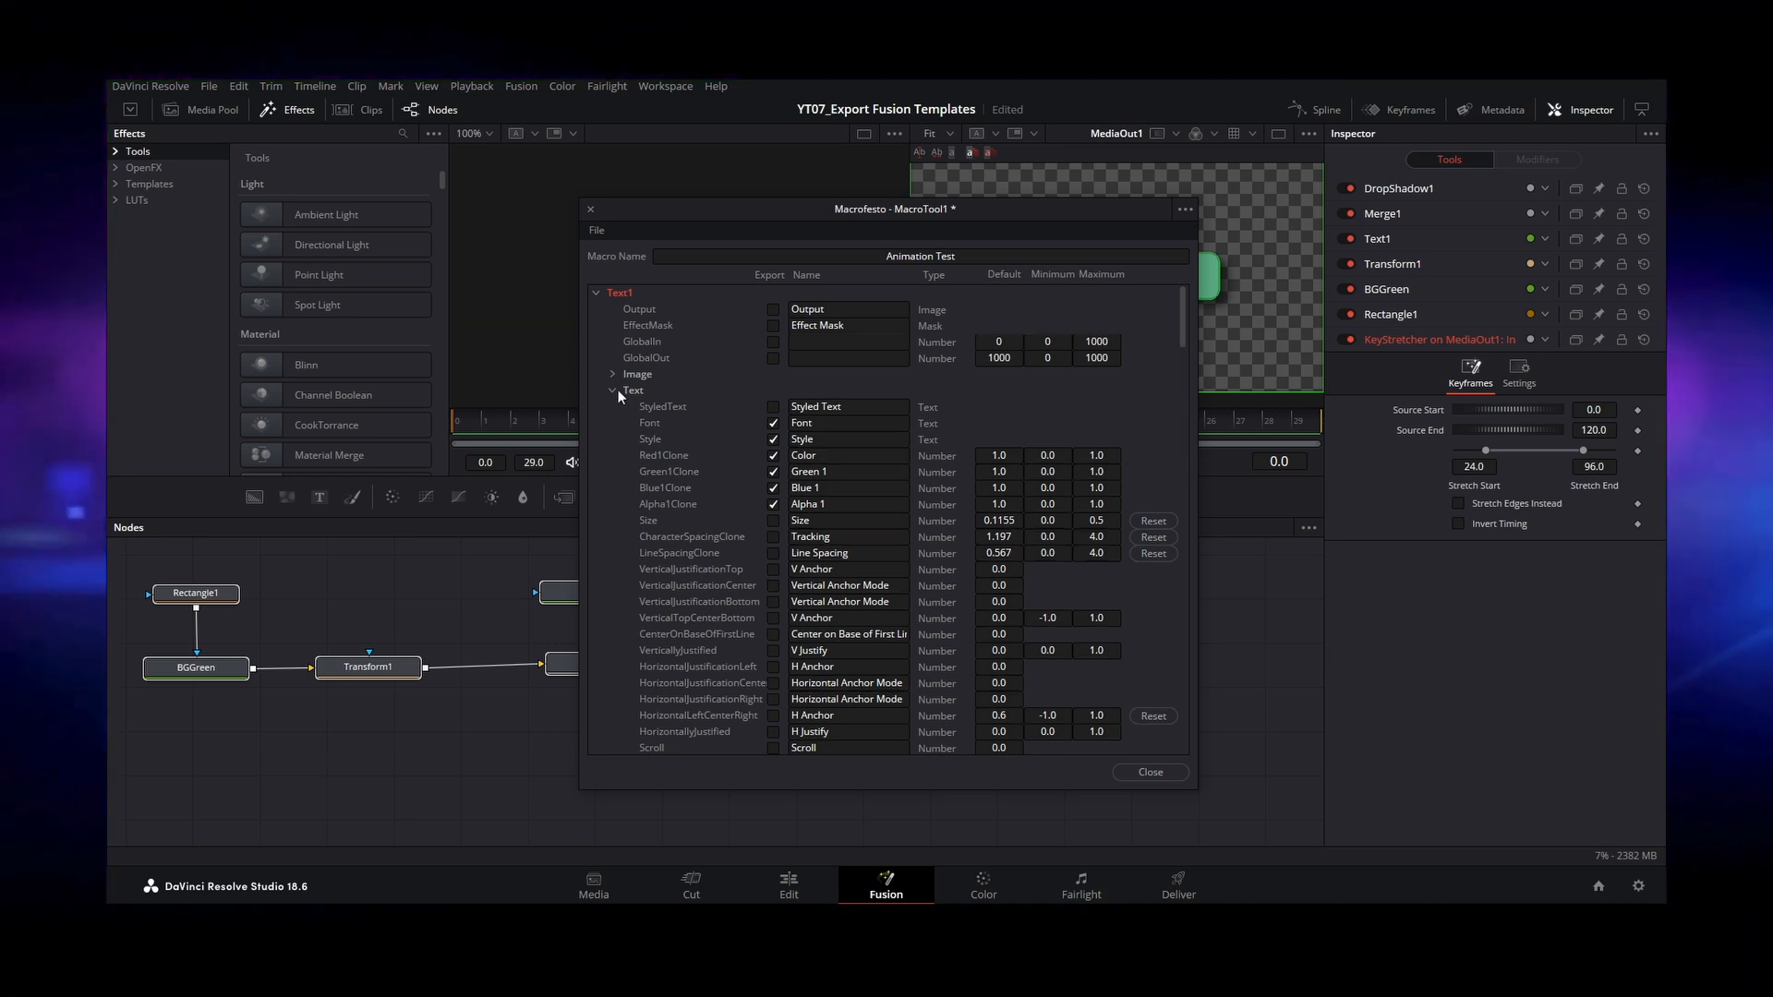
Step: Mark BGGreen's Color, Top Left Green, Top Left Blue and Top Left Alpha parameters for export in the macro
{"action": "left_click", "coordinate": [614, 390]}
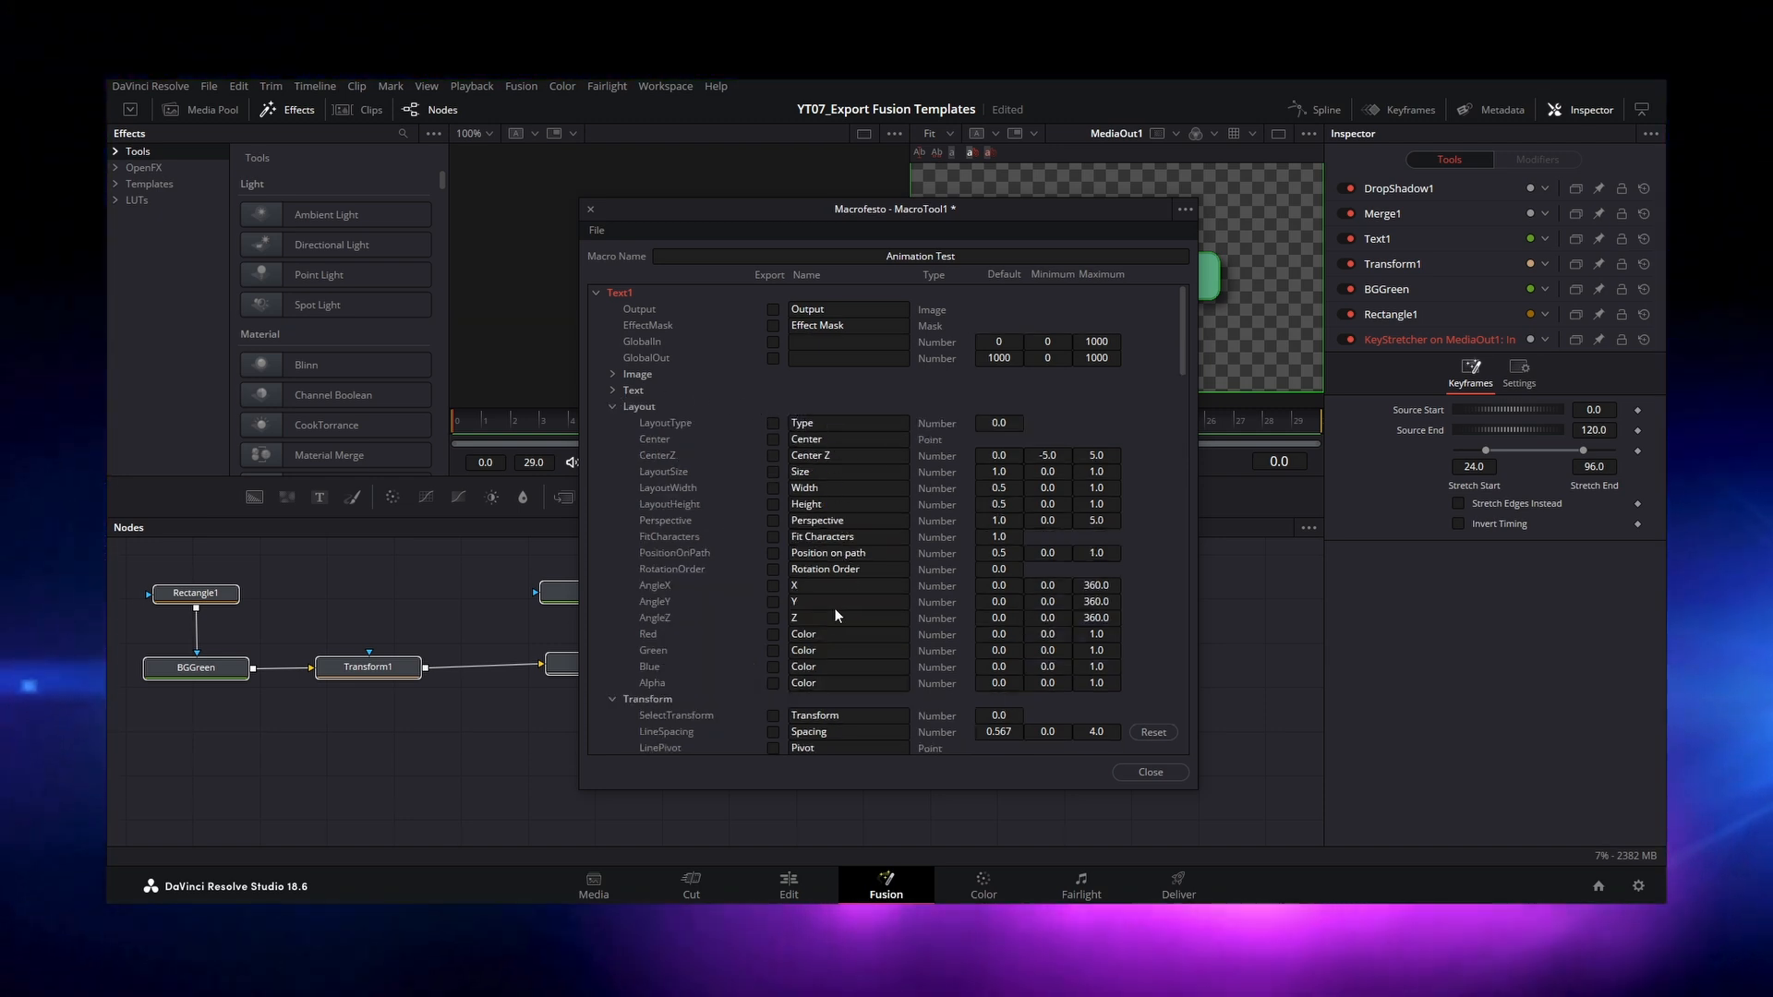
{"action": "left_click", "coordinate": [614, 407]}
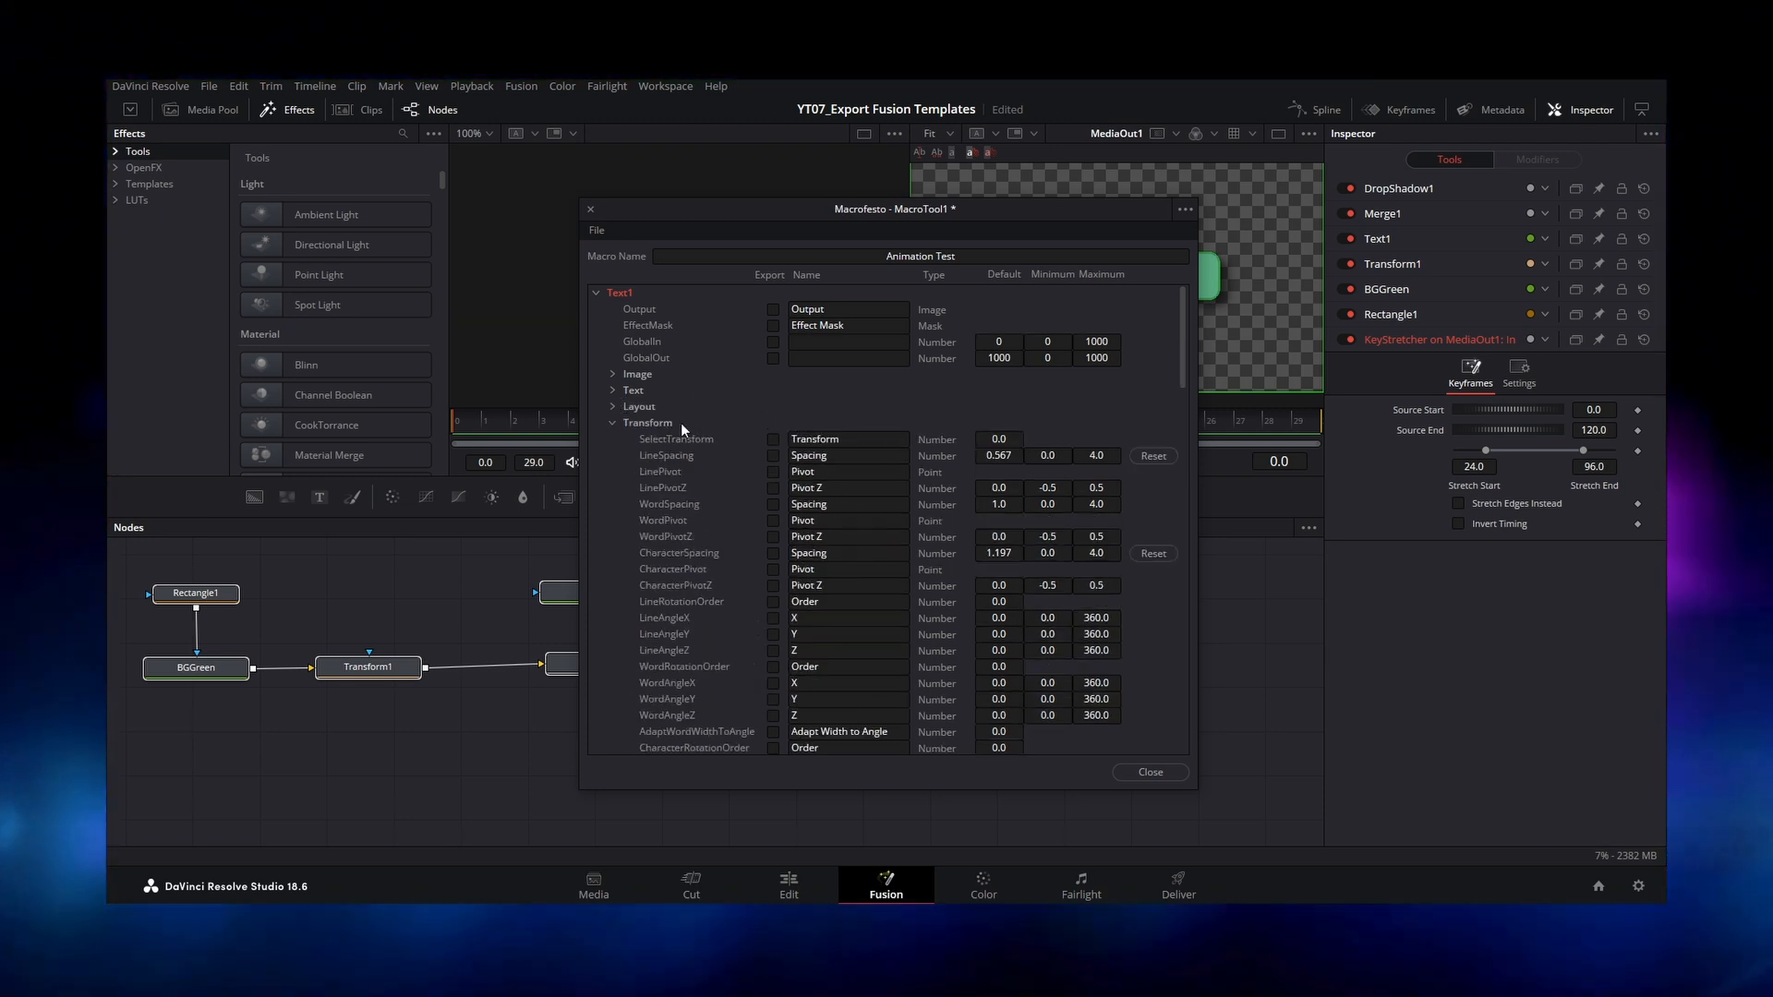
{"action": "left_click", "coordinate": [612, 422]}
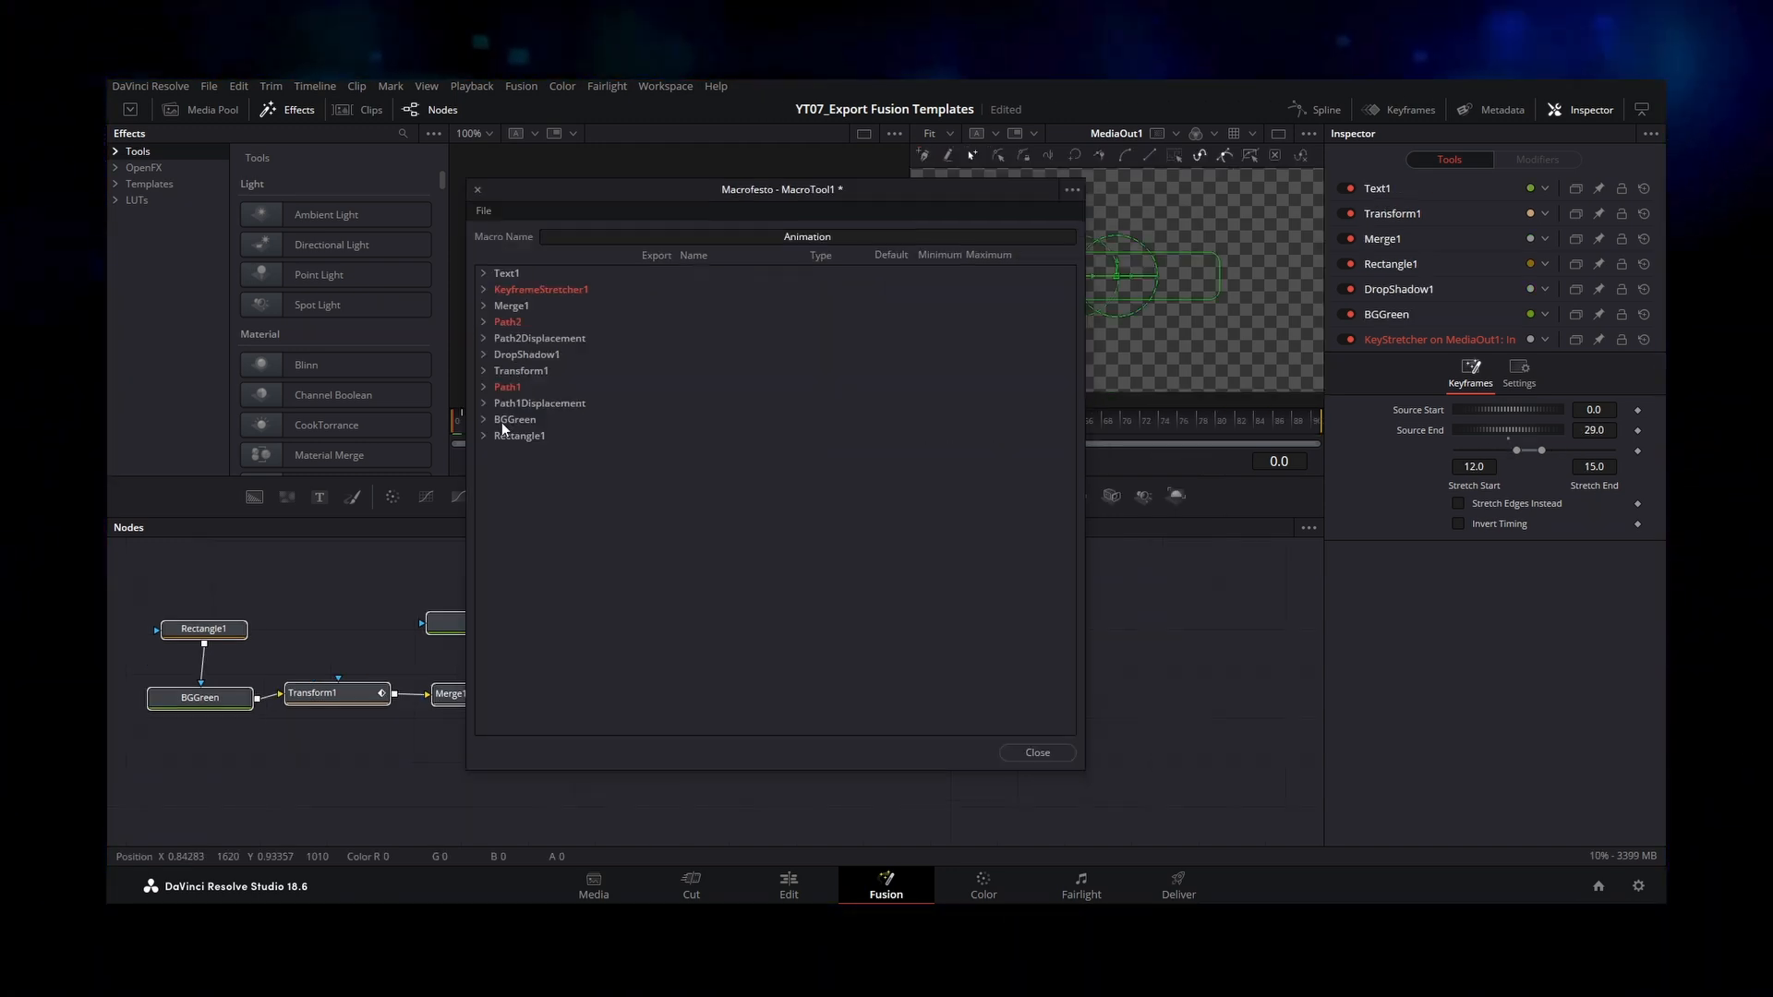
{"action": "left_click", "coordinate": [483, 420]}
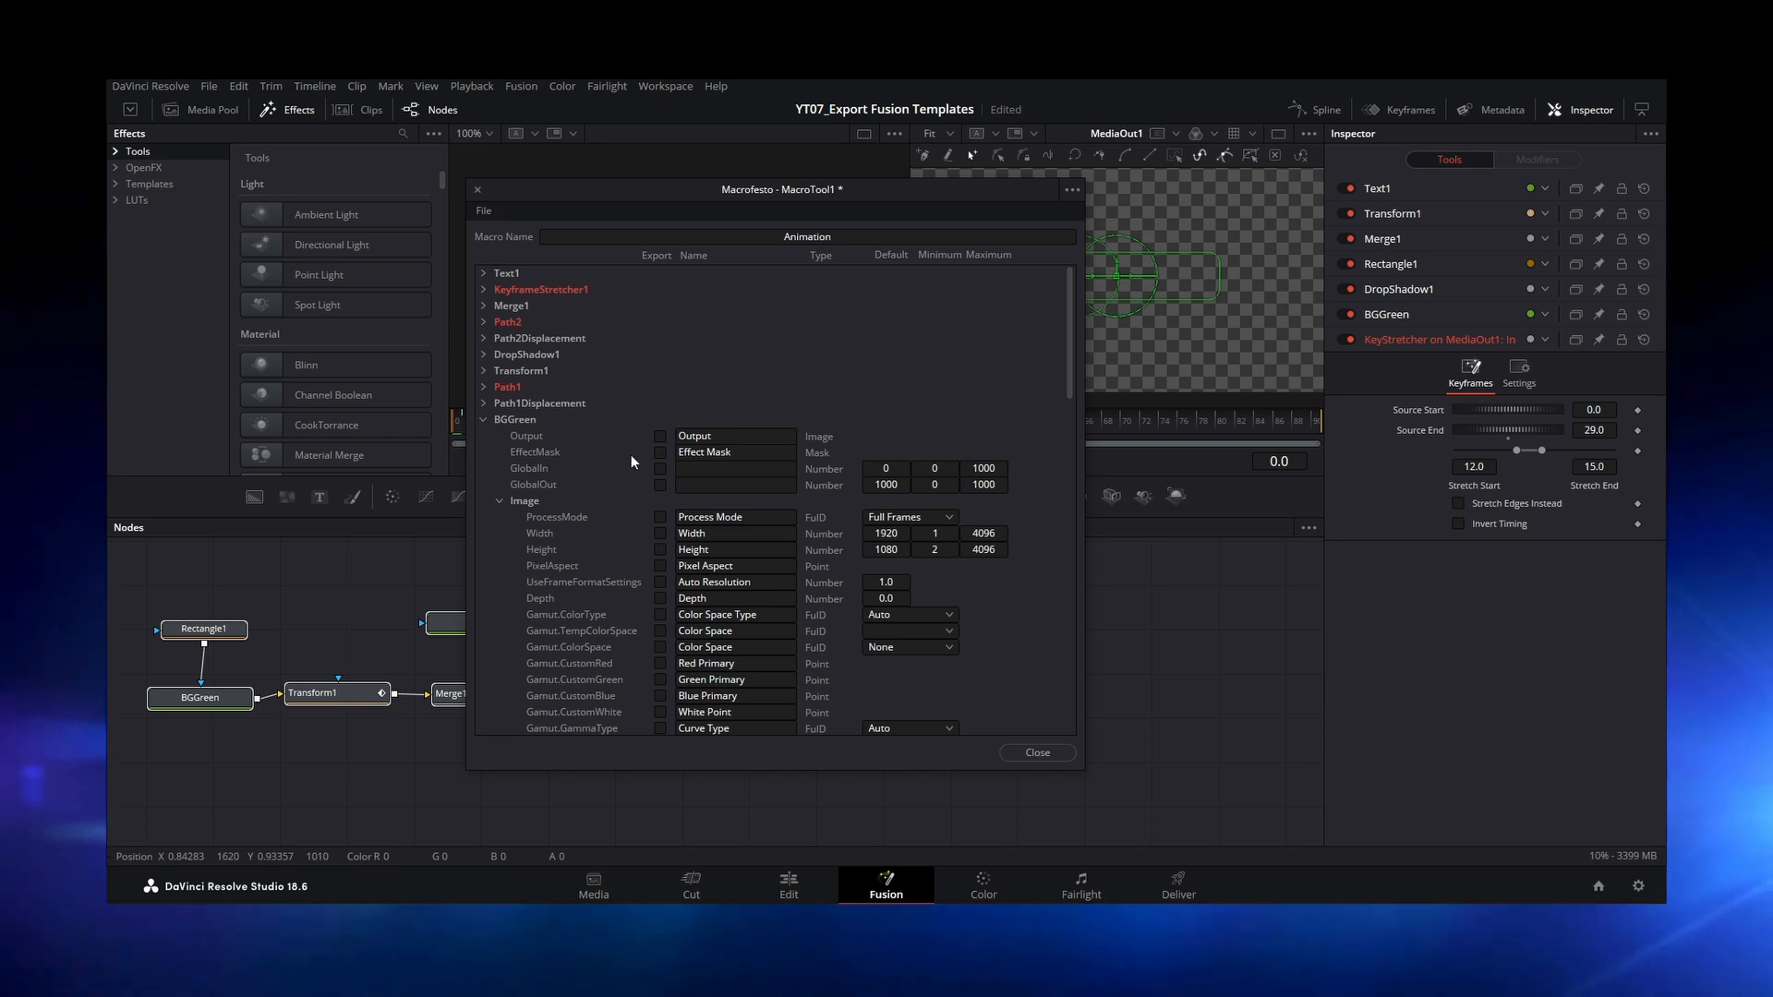
{"action": "left_click", "coordinate": [499, 500]}
{"action": "left_click", "coordinate": [660, 551]}
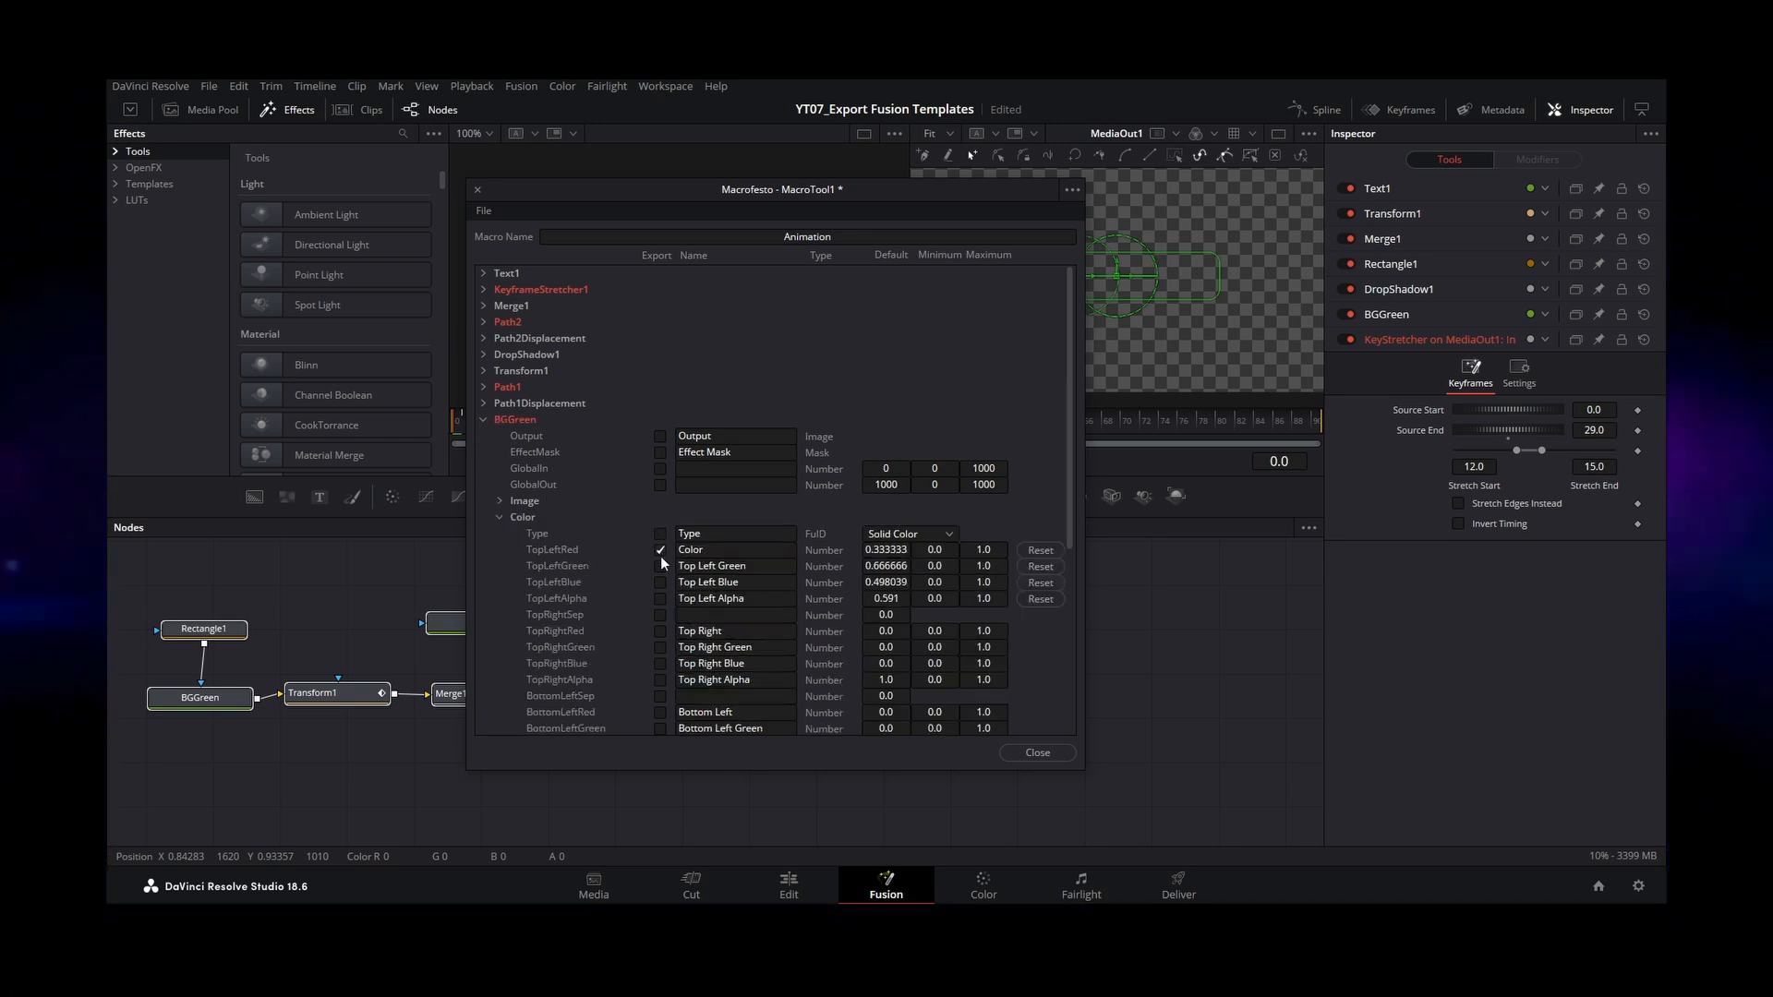
{"action": "left_click", "coordinate": [660, 583]}
{"action": "left_click", "coordinate": [660, 598]}
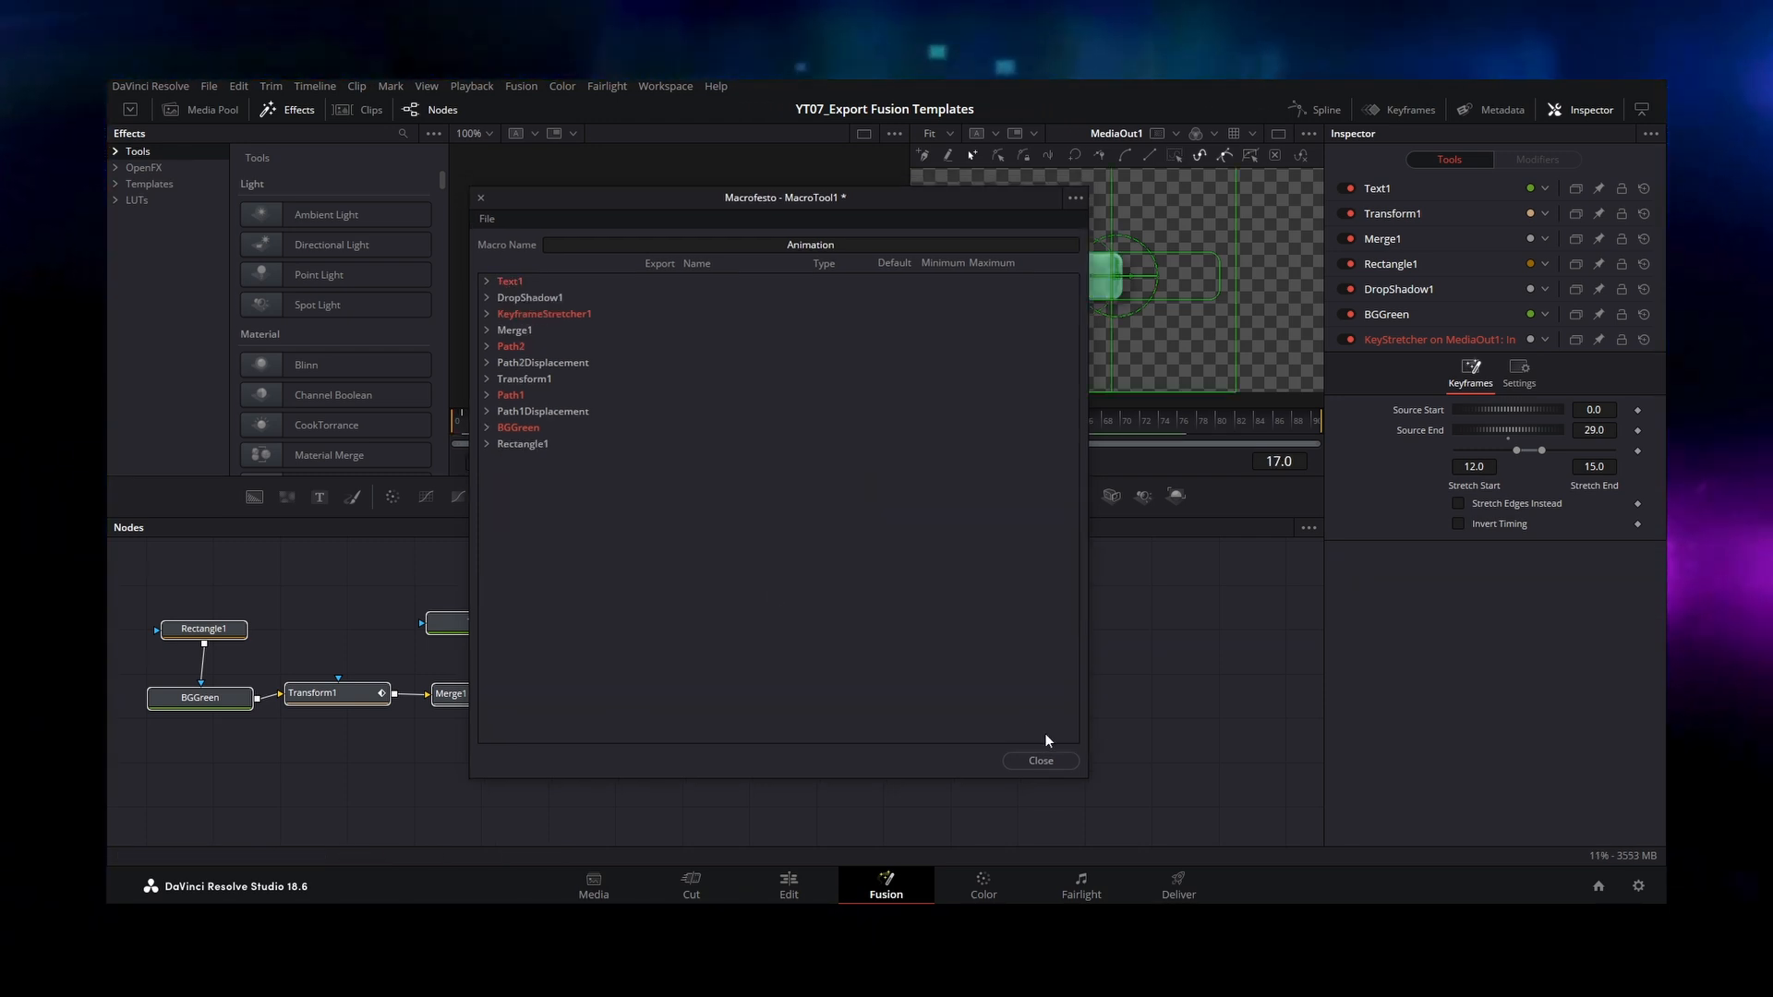
Step: Save the macro to the Desktop as a Macro Tools (*.setting) file
{"action": "left_click", "coordinate": [1037, 753]}
{"action": "left_click", "coordinate": [918, 494]}
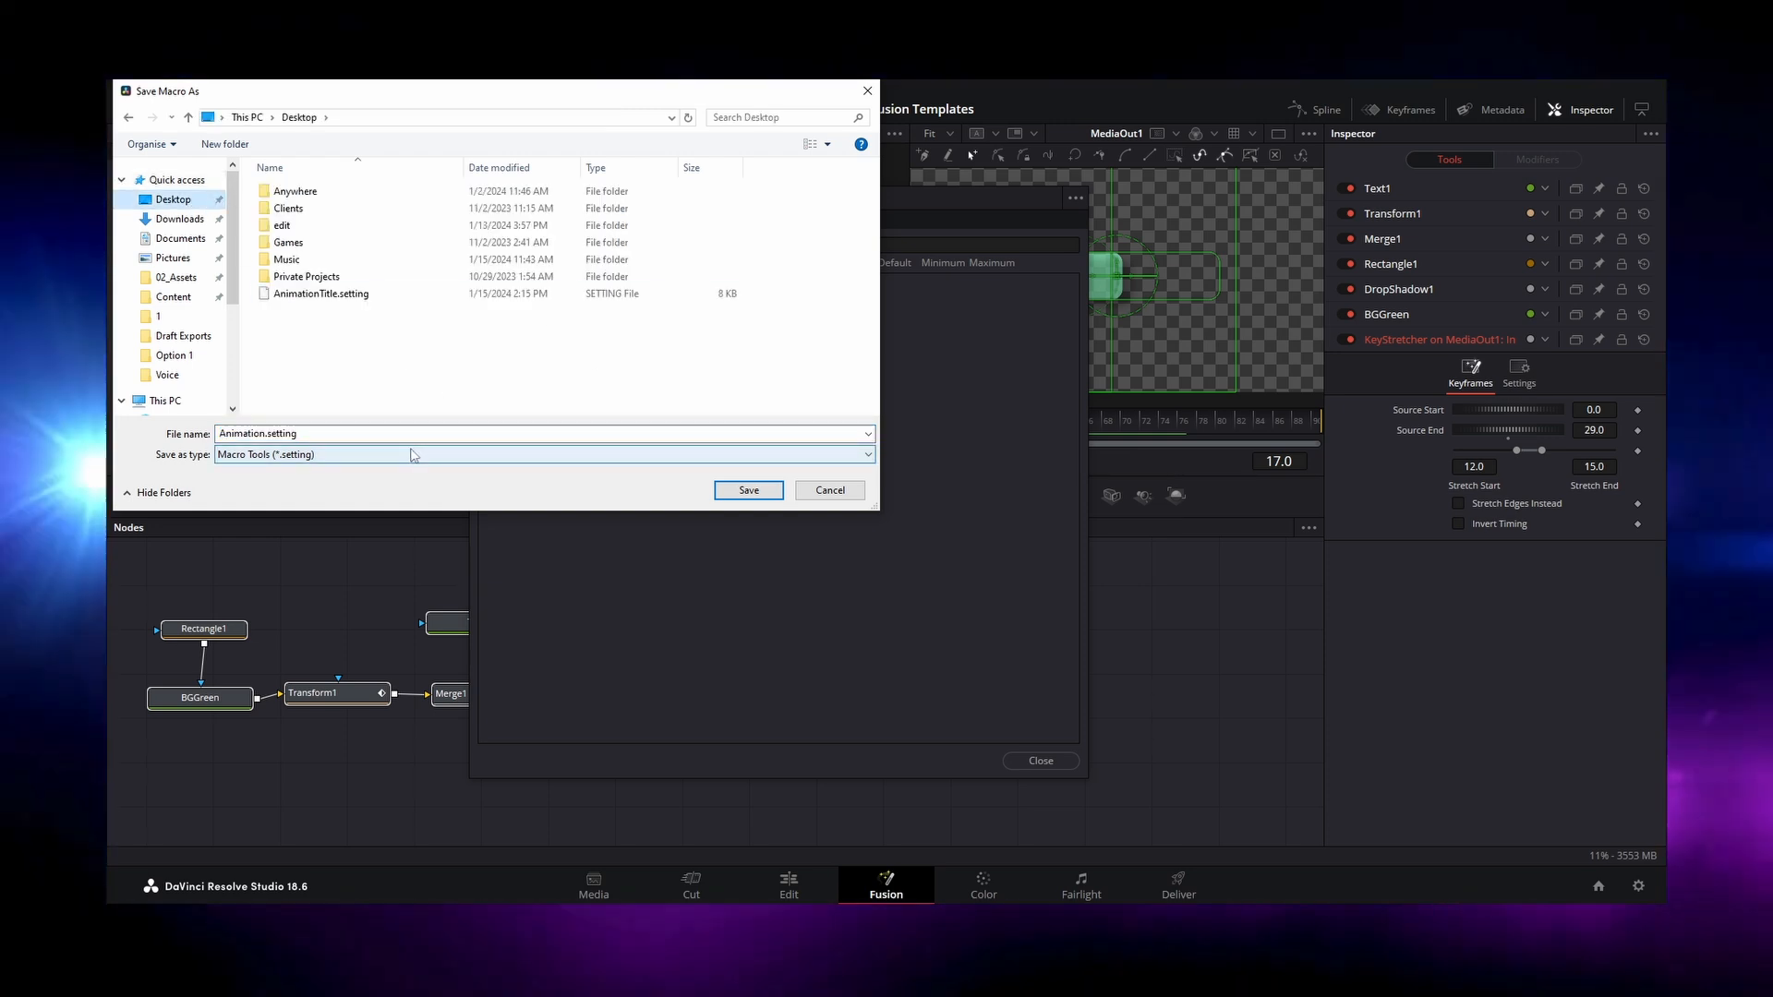
{"action": "type", "text": "Ani"}
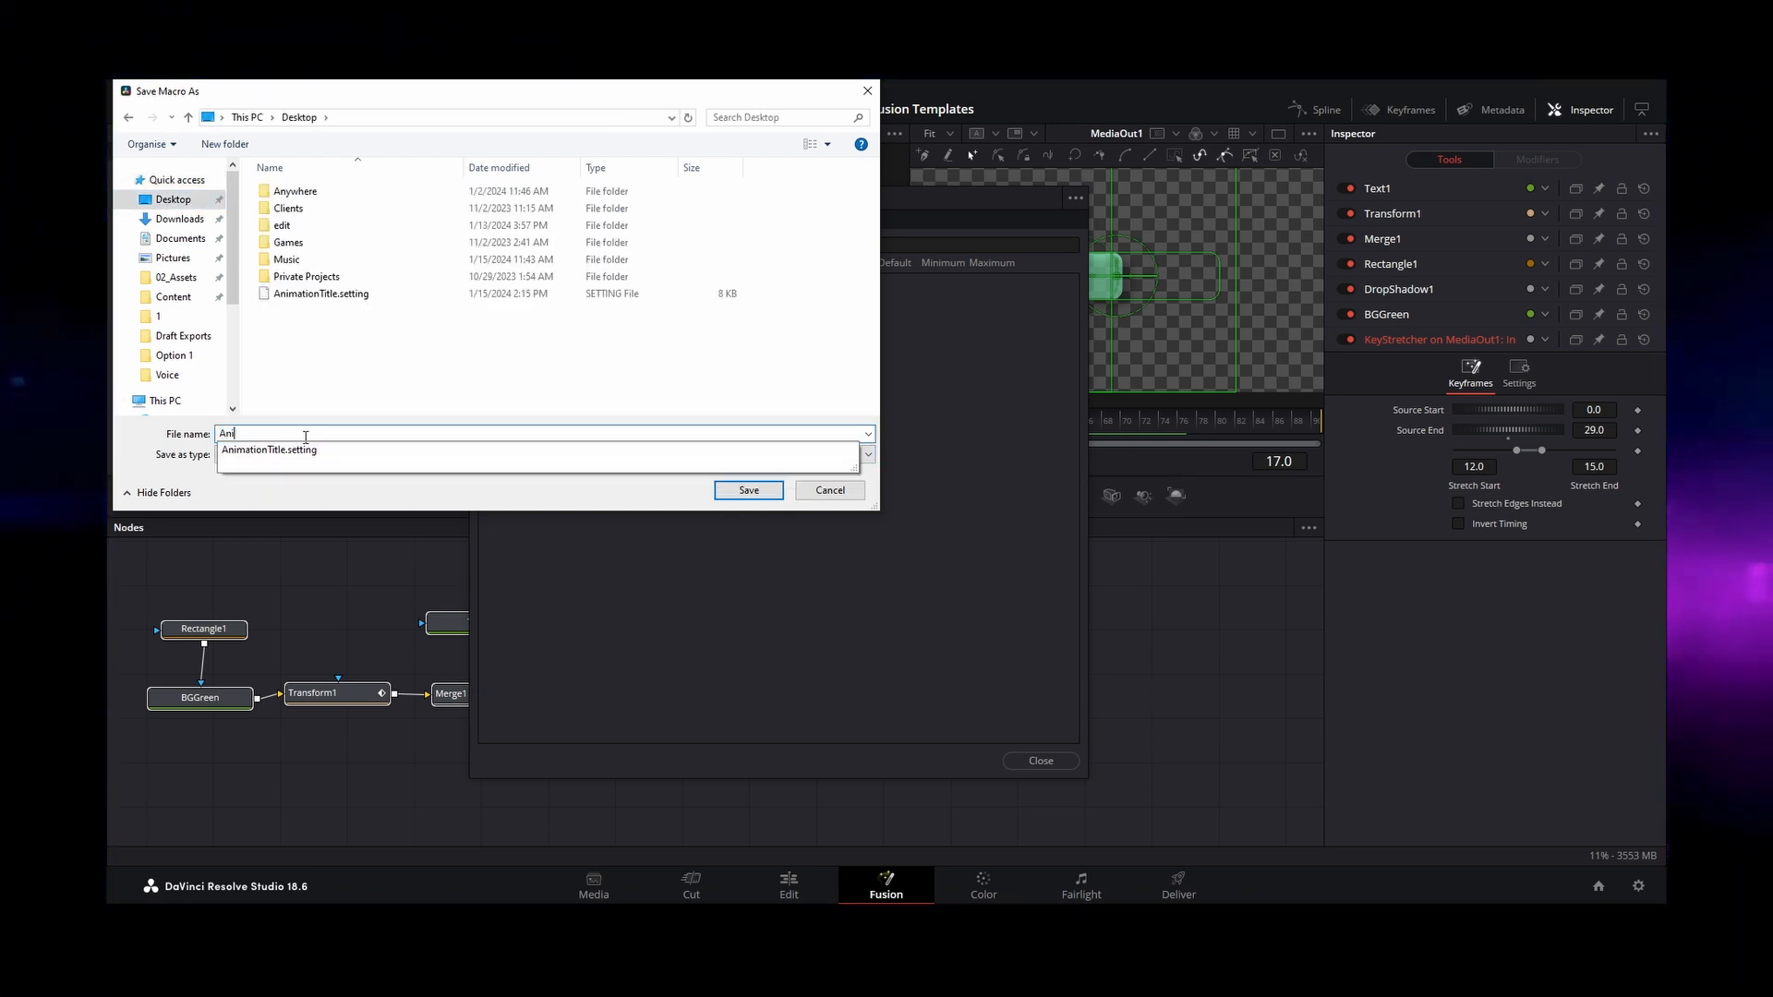
{"action": "key", "text": "Return"}
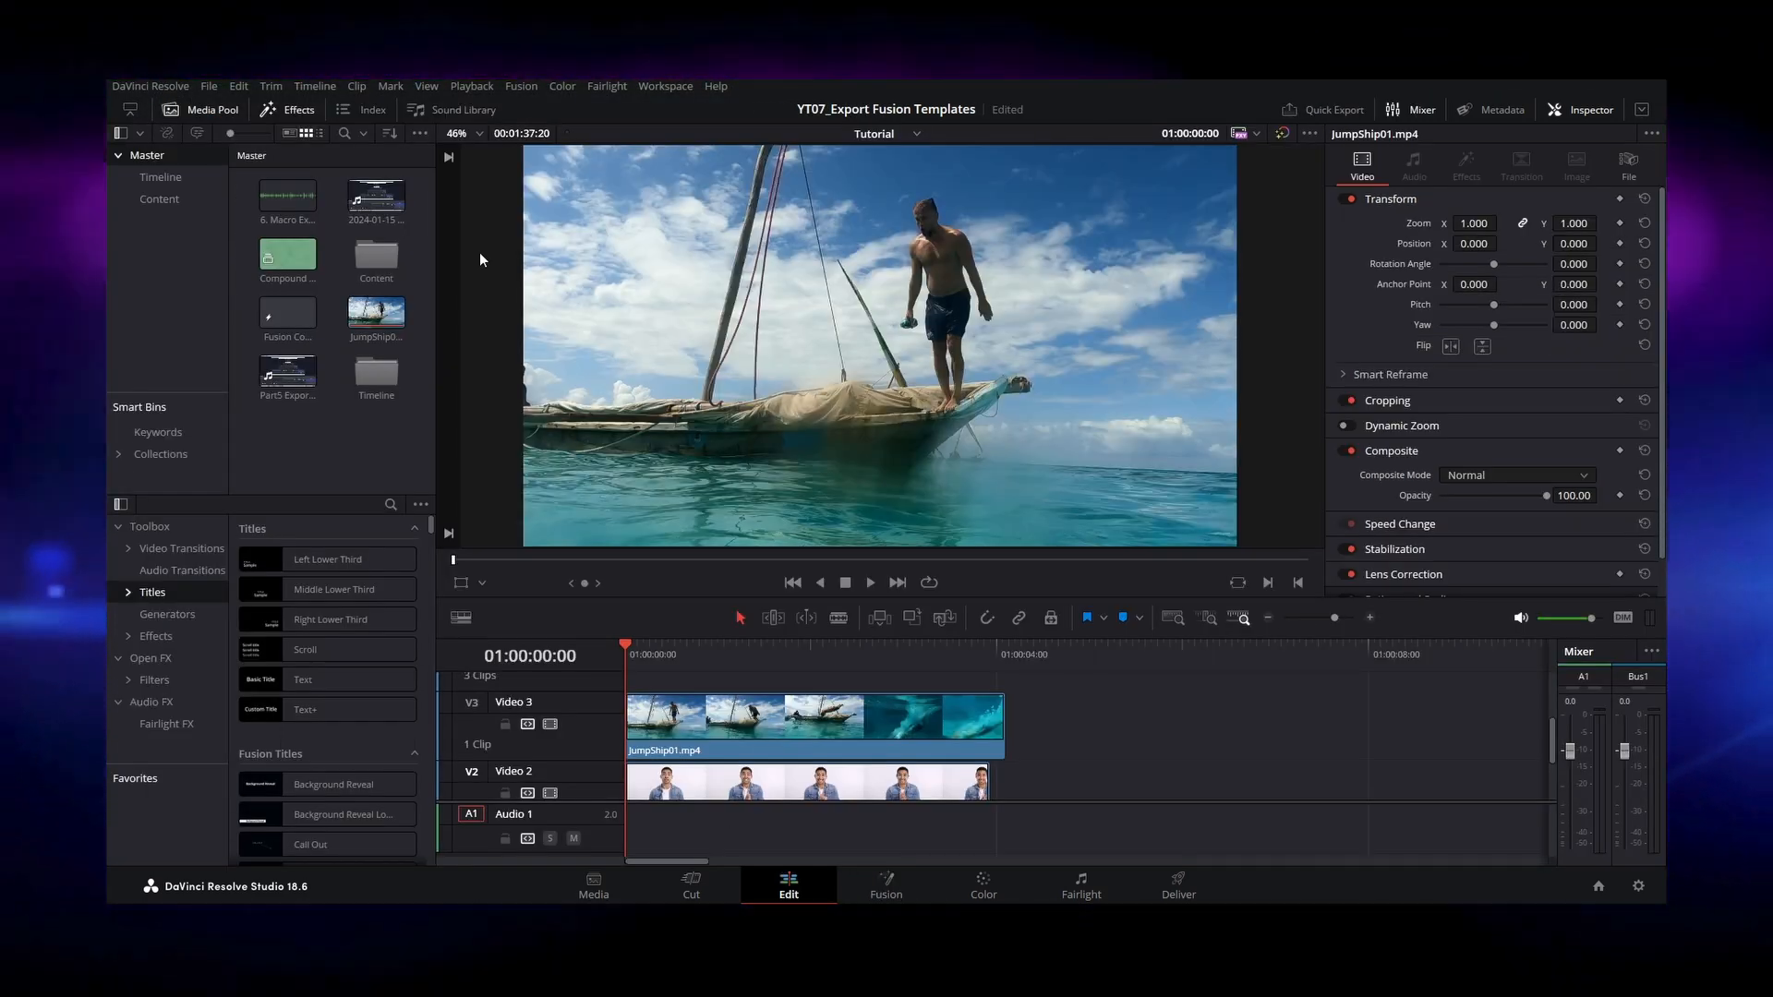
Step: Open the Titles folder of the Edit templates in the Fusion page's effects library
{"action": "left_click", "coordinate": [888, 889]}
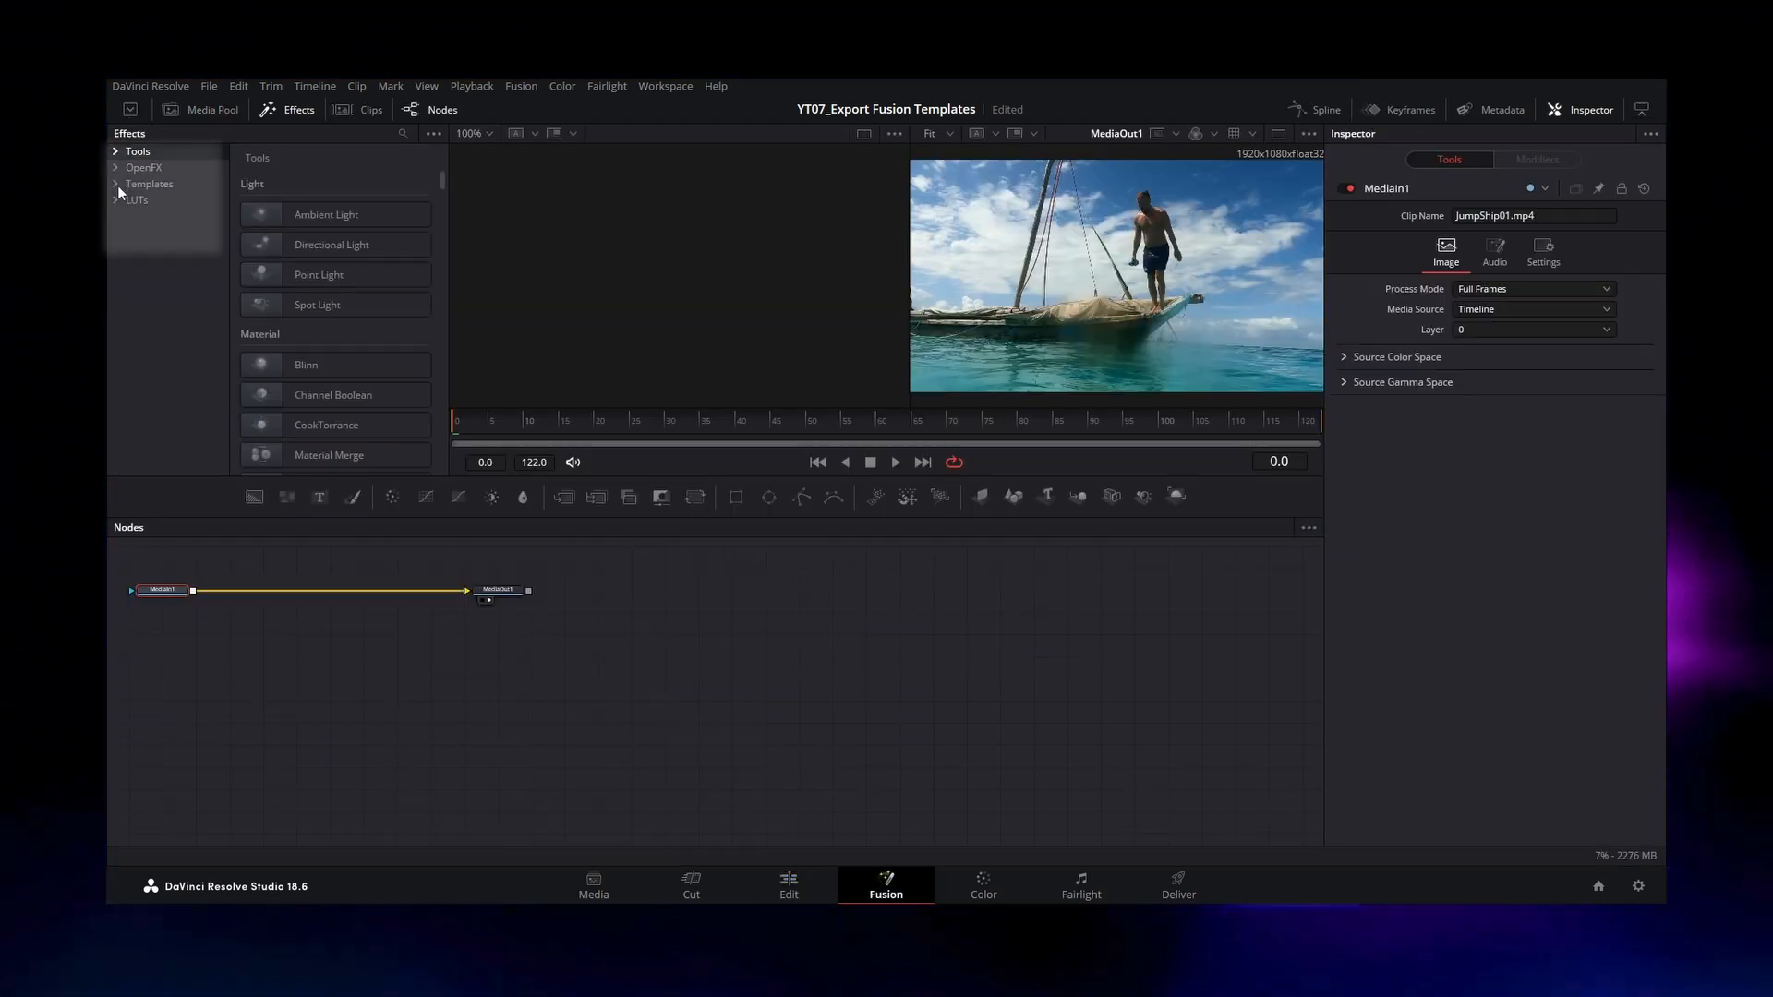
{"action": "left_click", "coordinate": [116, 184]}
{"action": "left_click", "coordinate": [130, 200]}
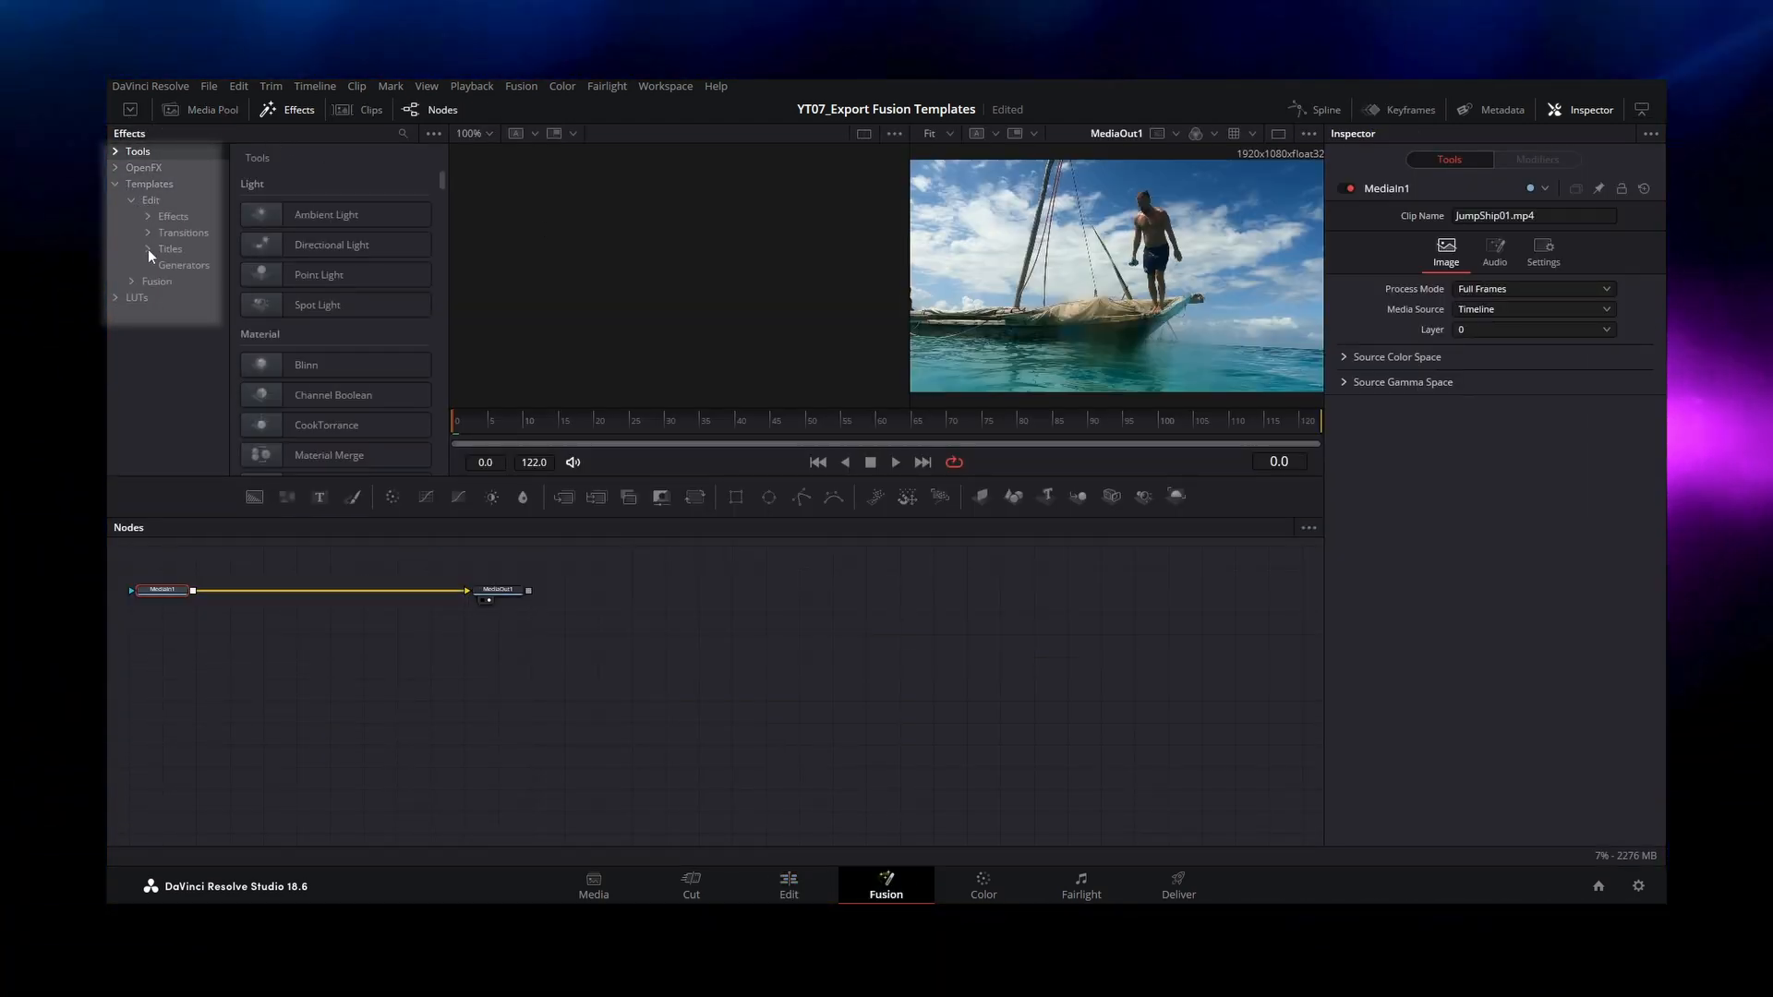
{"action": "left_click", "coordinate": [164, 248]}
Step: Import Animation1.setting and Animation2.setting from the Desktop into the Titles template folder
{"action": "mouse_move", "coordinate": [481, 876]}
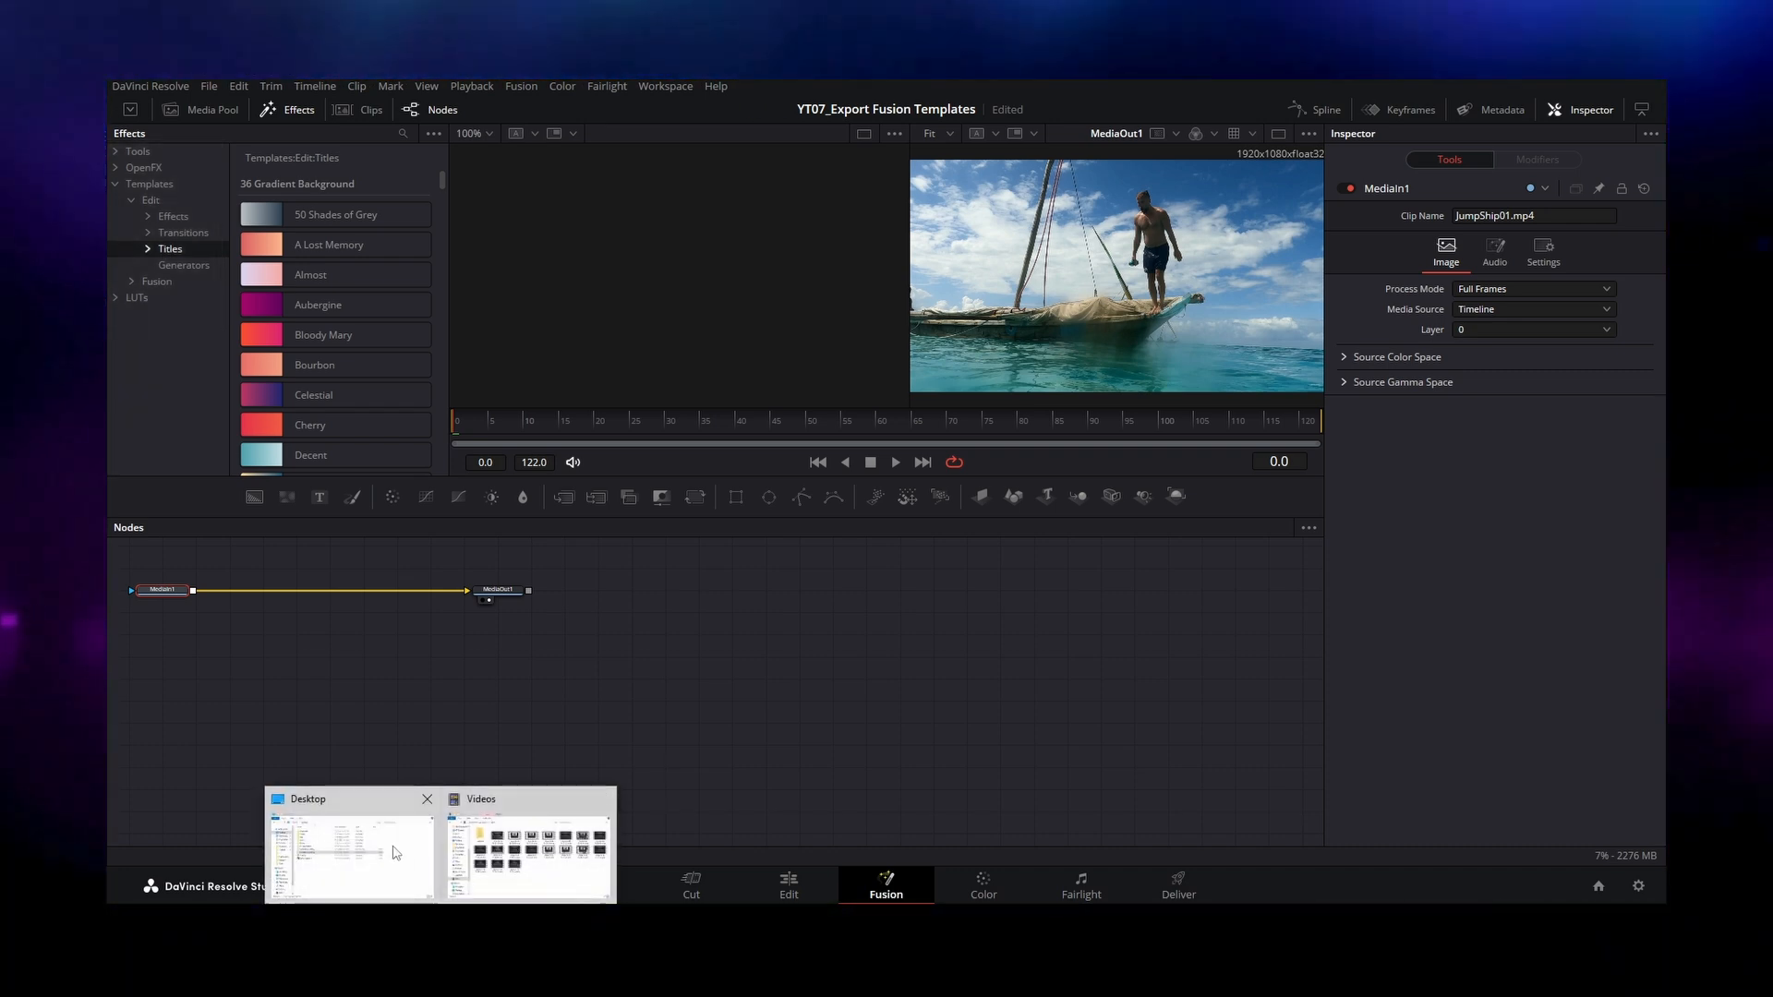
{"action": "left_click", "coordinate": [351, 854]}
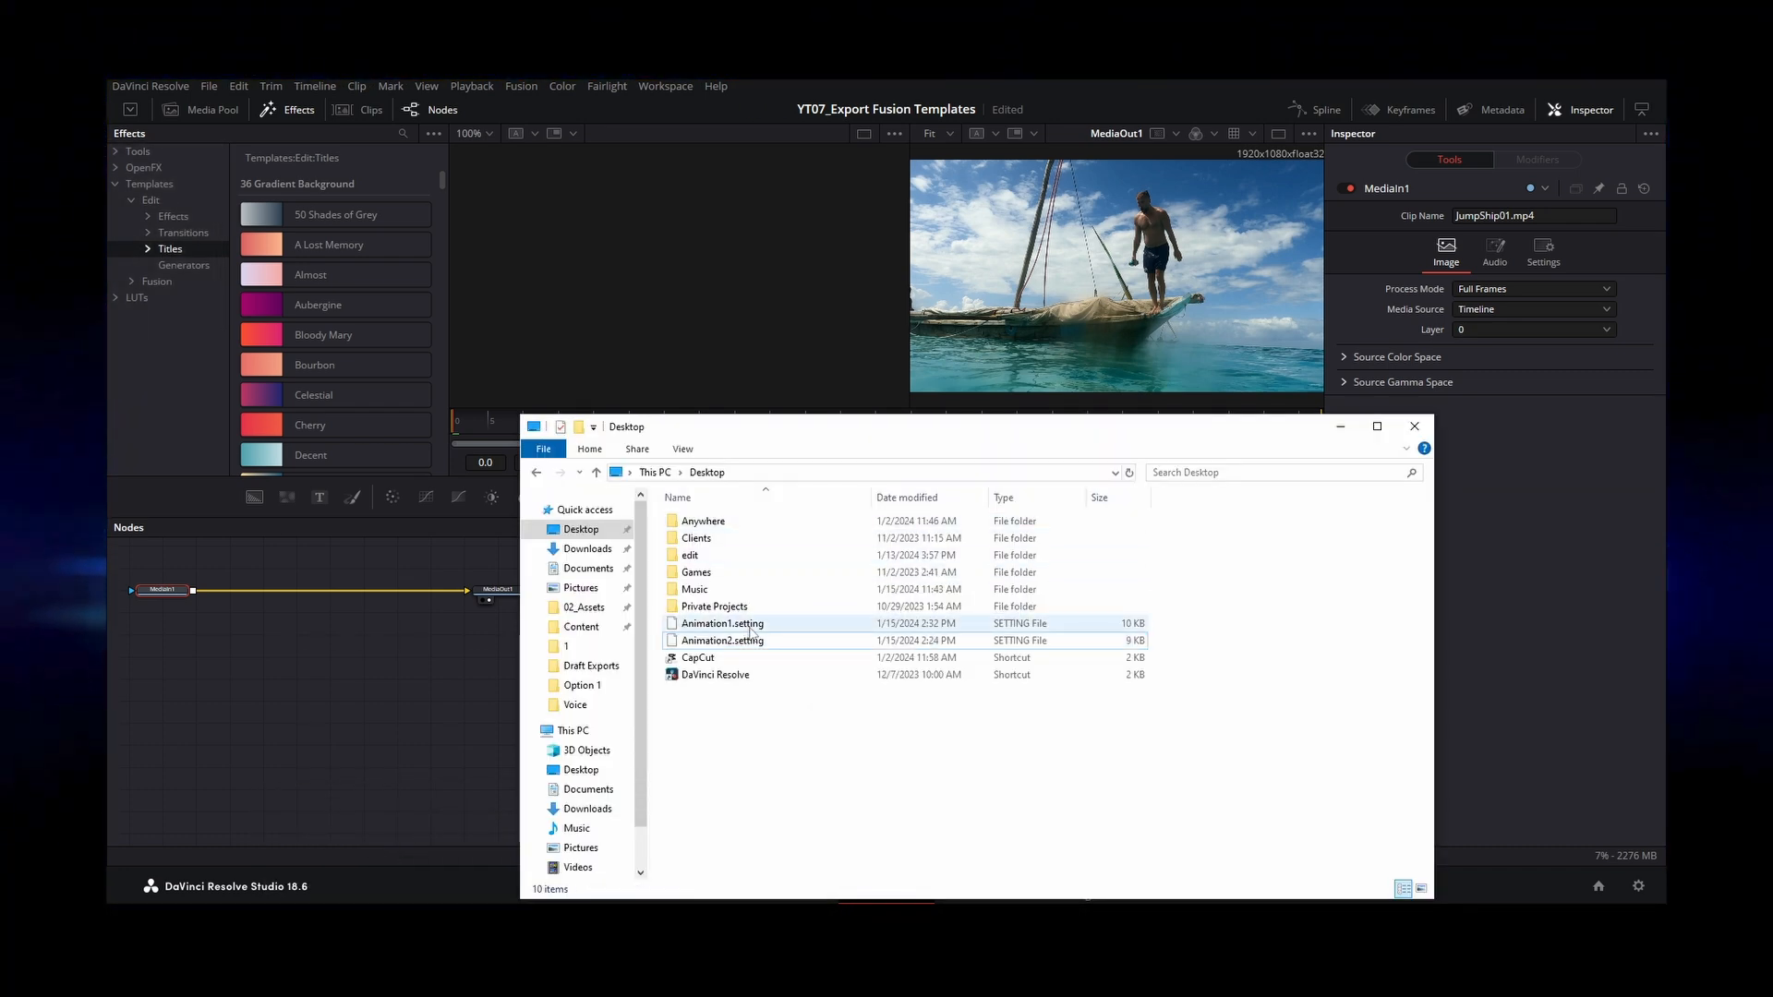
{"action": "left_click_drag", "start_coordinate": [746, 631], "coordinate": [356, 356]}
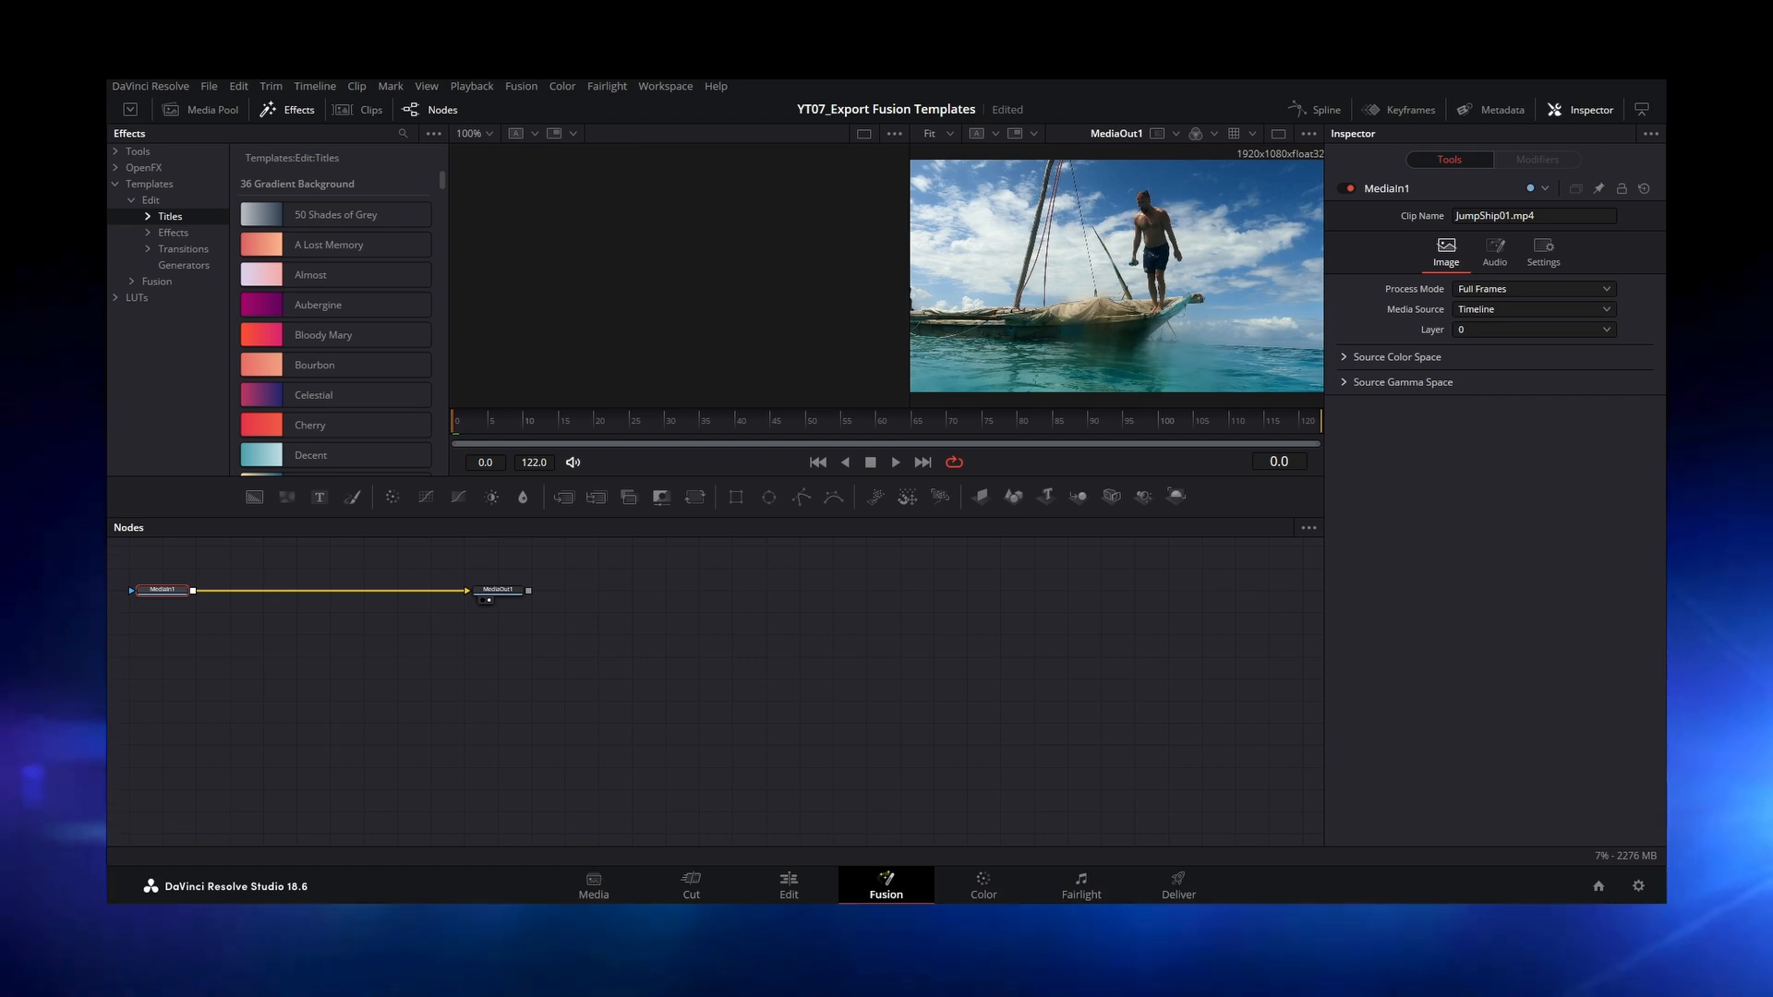
{"action": "mouse_move", "coordinate": [441, 914]}
Step: Search the Edit page's effects for "ani" and add the Animation1 title above the JumpShip01.mp4 clip on Video 4
{"action": "left_click", "coordinate": [792, 888]}
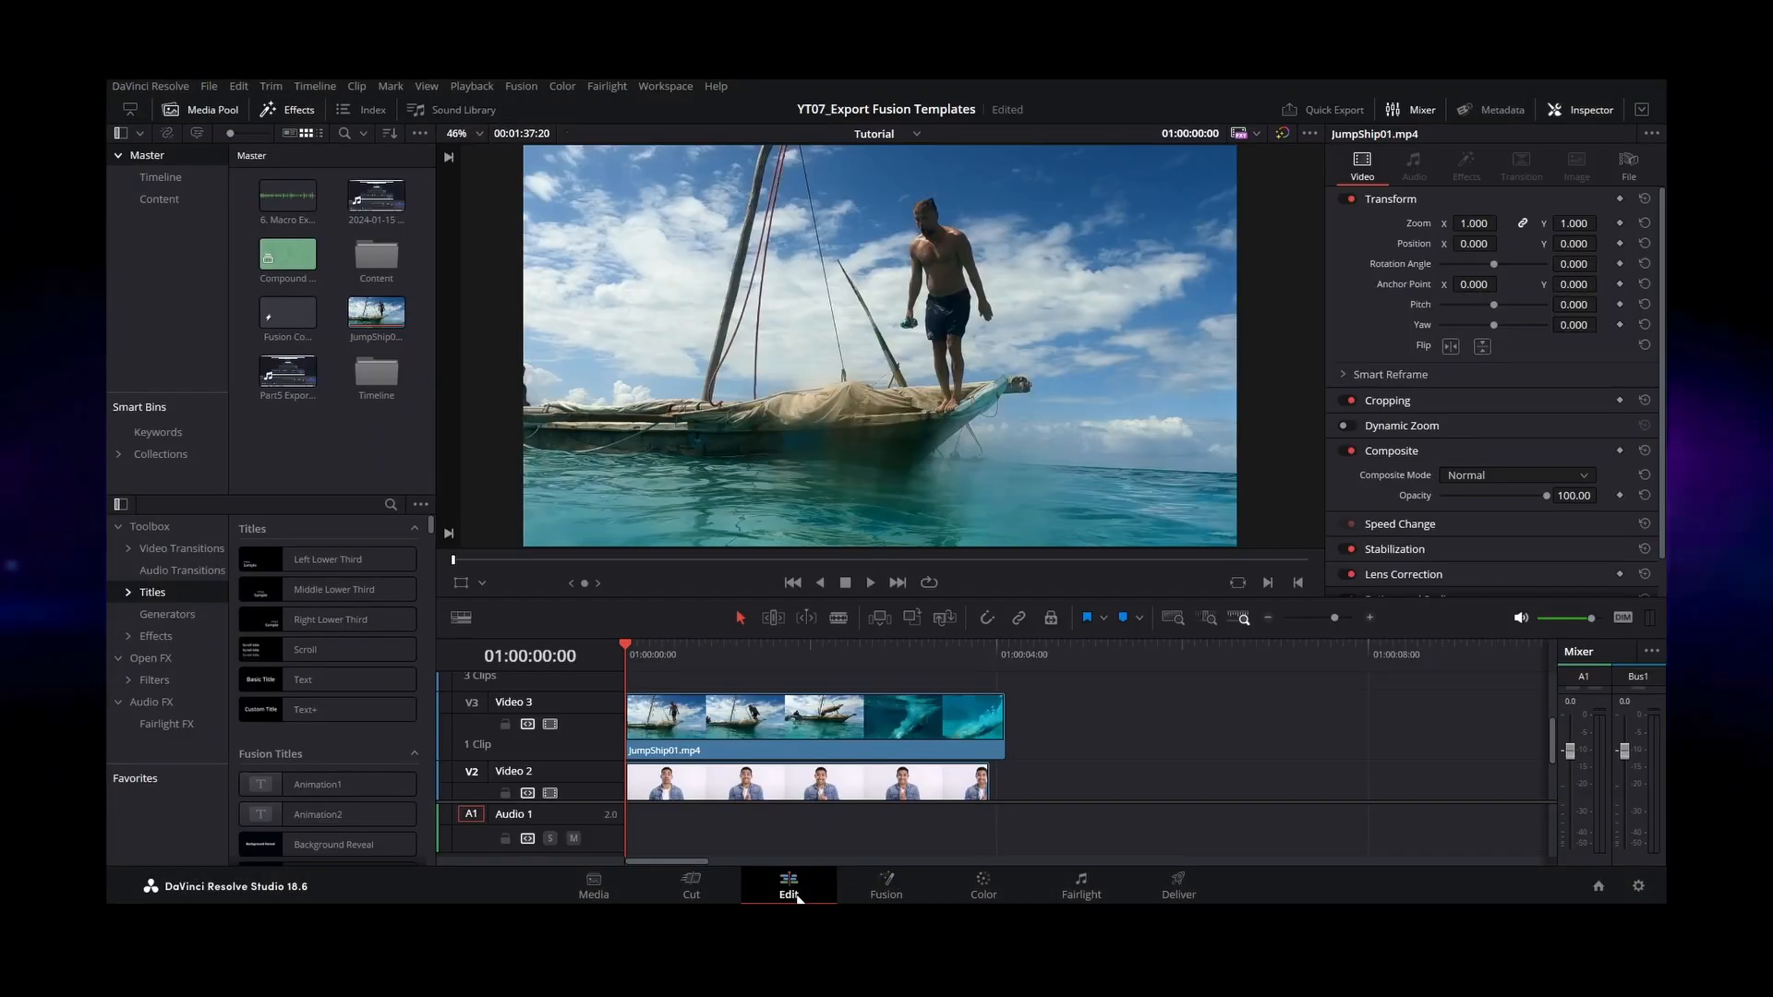
{"action": "left_click", "coordinate": [390, 505]}
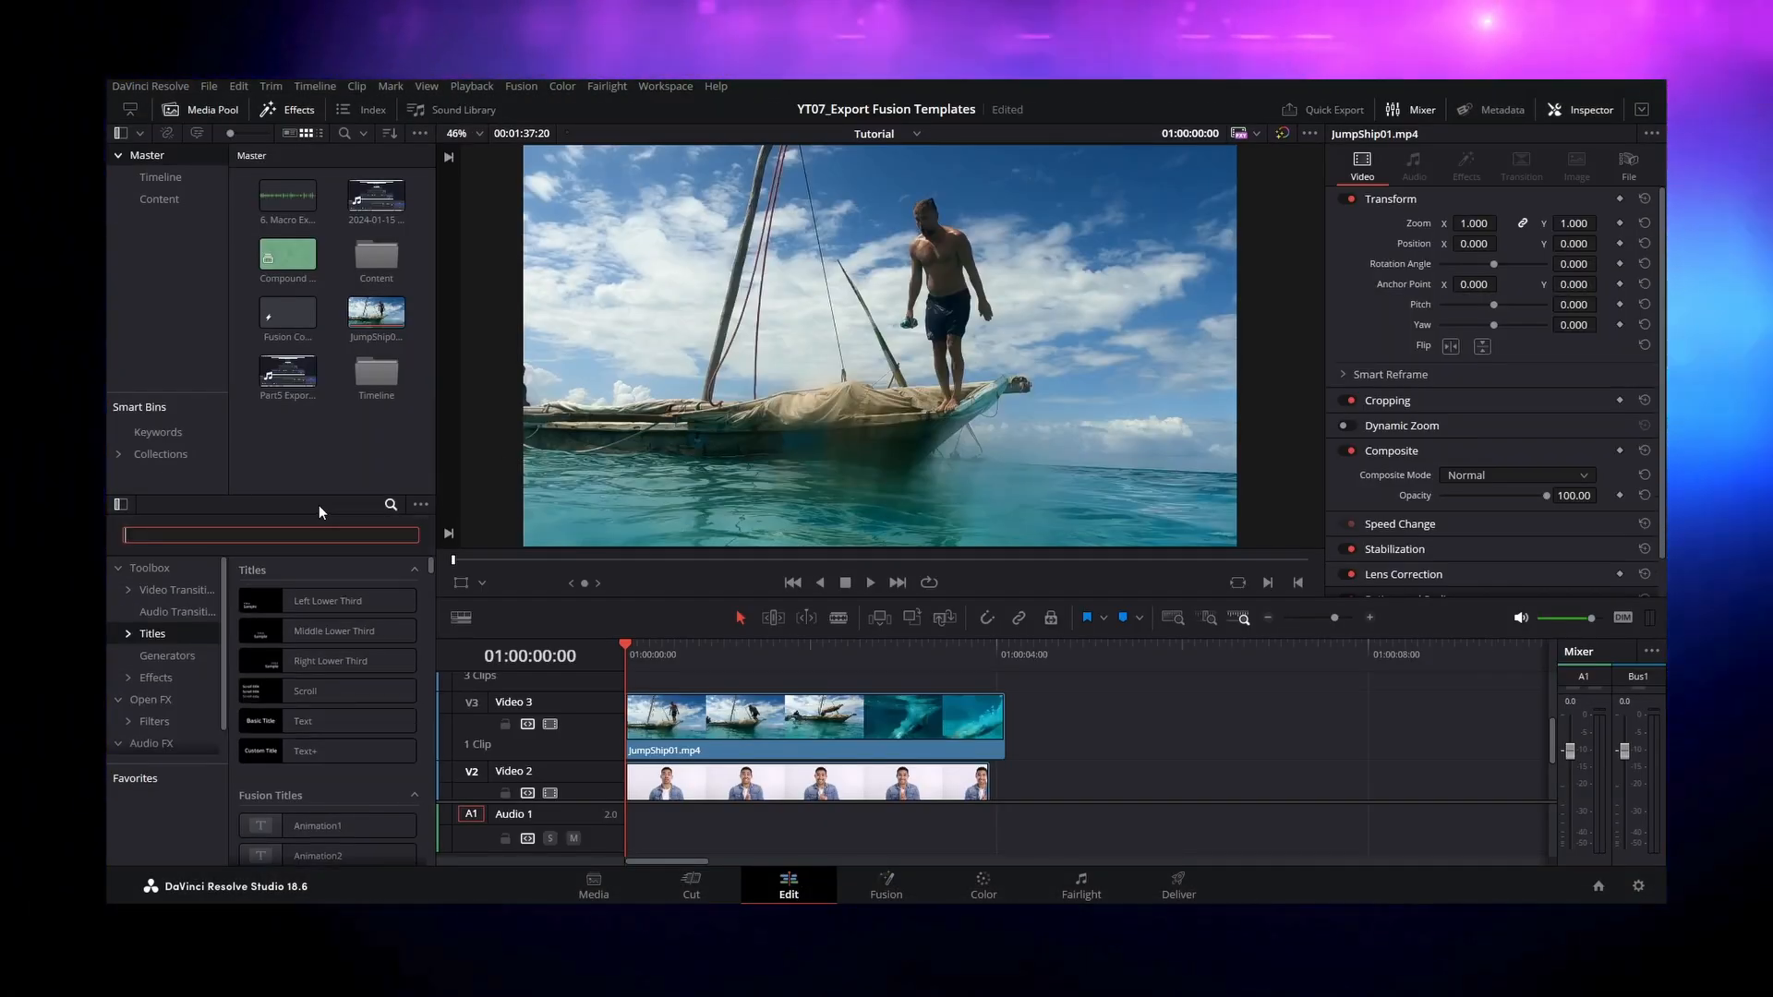
{"action": "type", "text": "ani"}
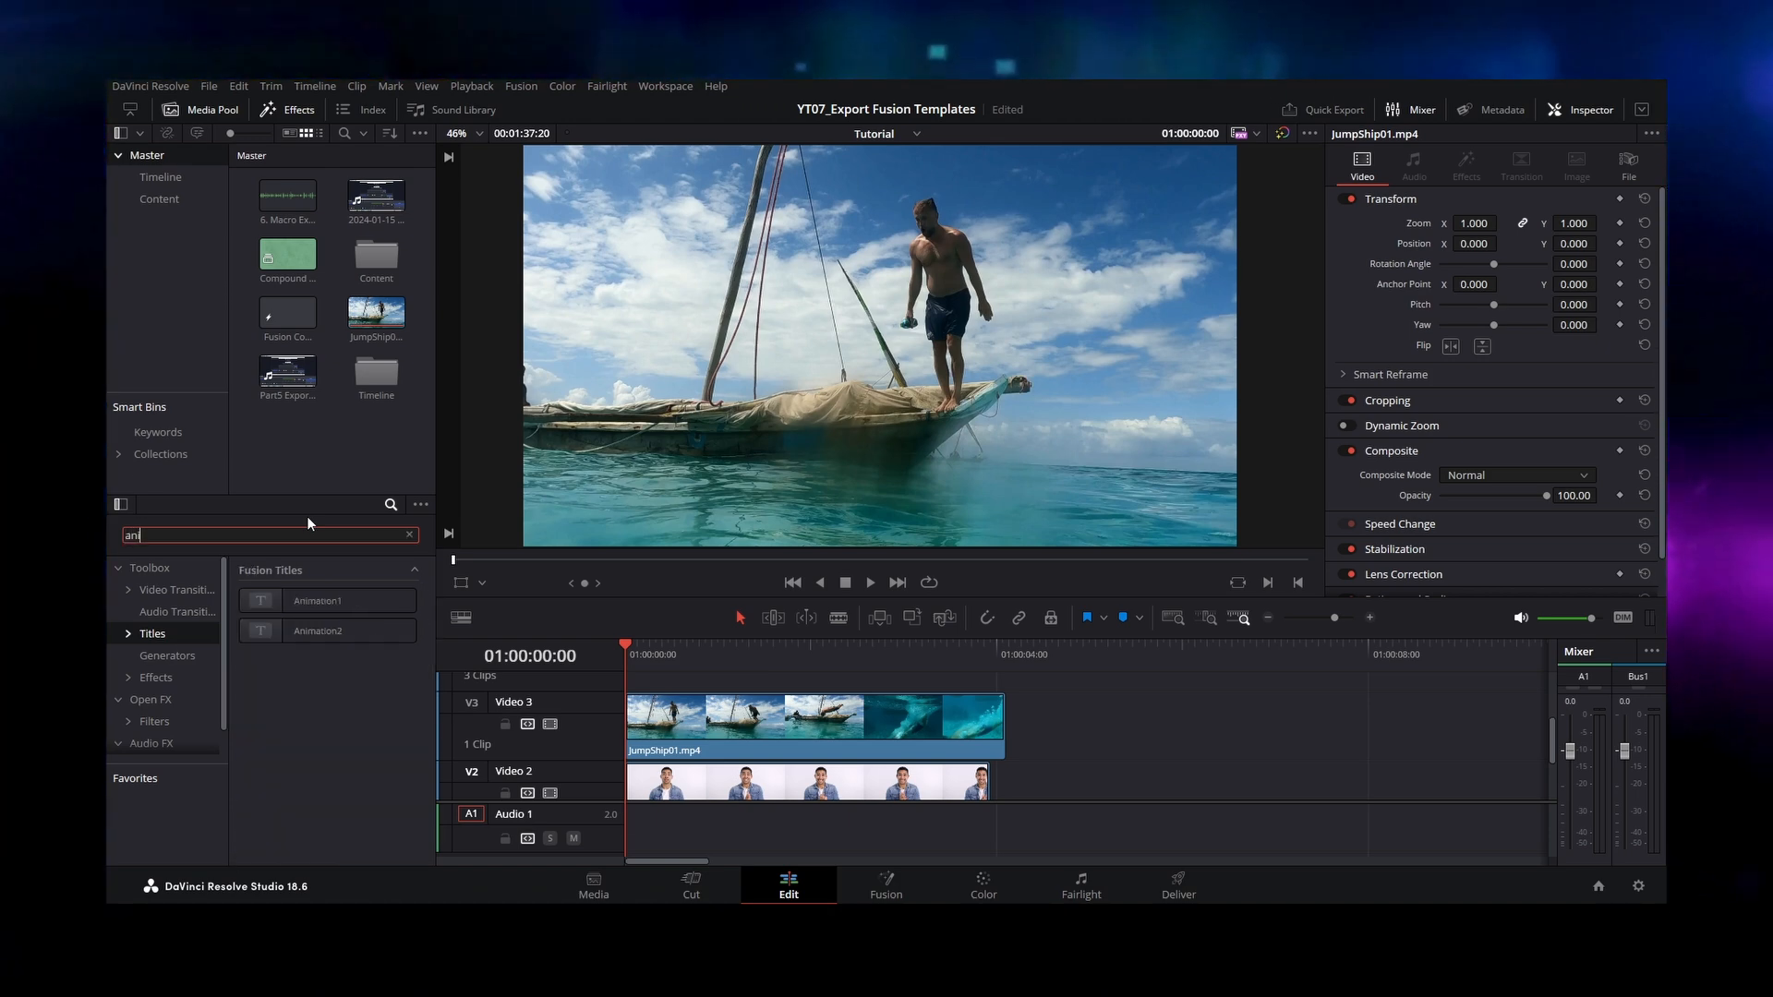
{"action": "left_click_drag", "start_coordinate": [633, 732], "coordinate": [637, 734]}
{"action": "left_click", "coordinate": [794, 739]}
{"action": "key", "text": "Home"}
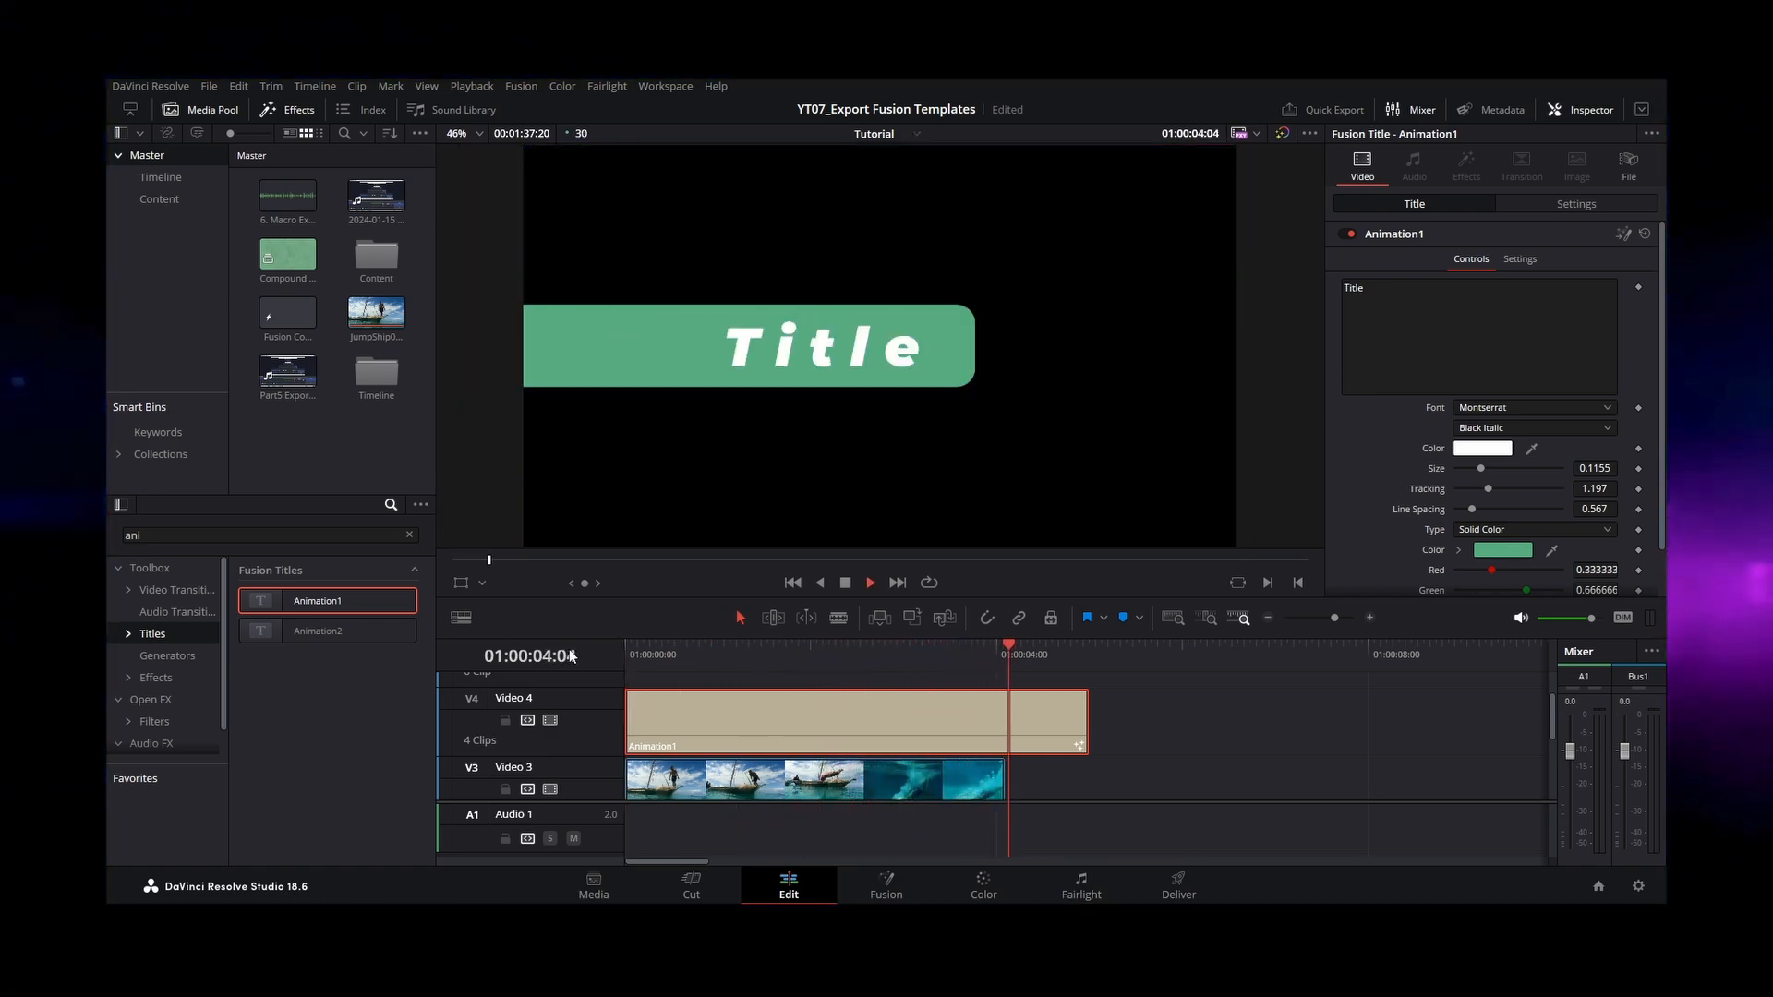
Step: Change the Animation1 title's text to "Travel" and set its size to 0.0785, tracking to 1.071 and line spacing to 1.197
{"action": "left_click", "coordinate": [718, 644]}
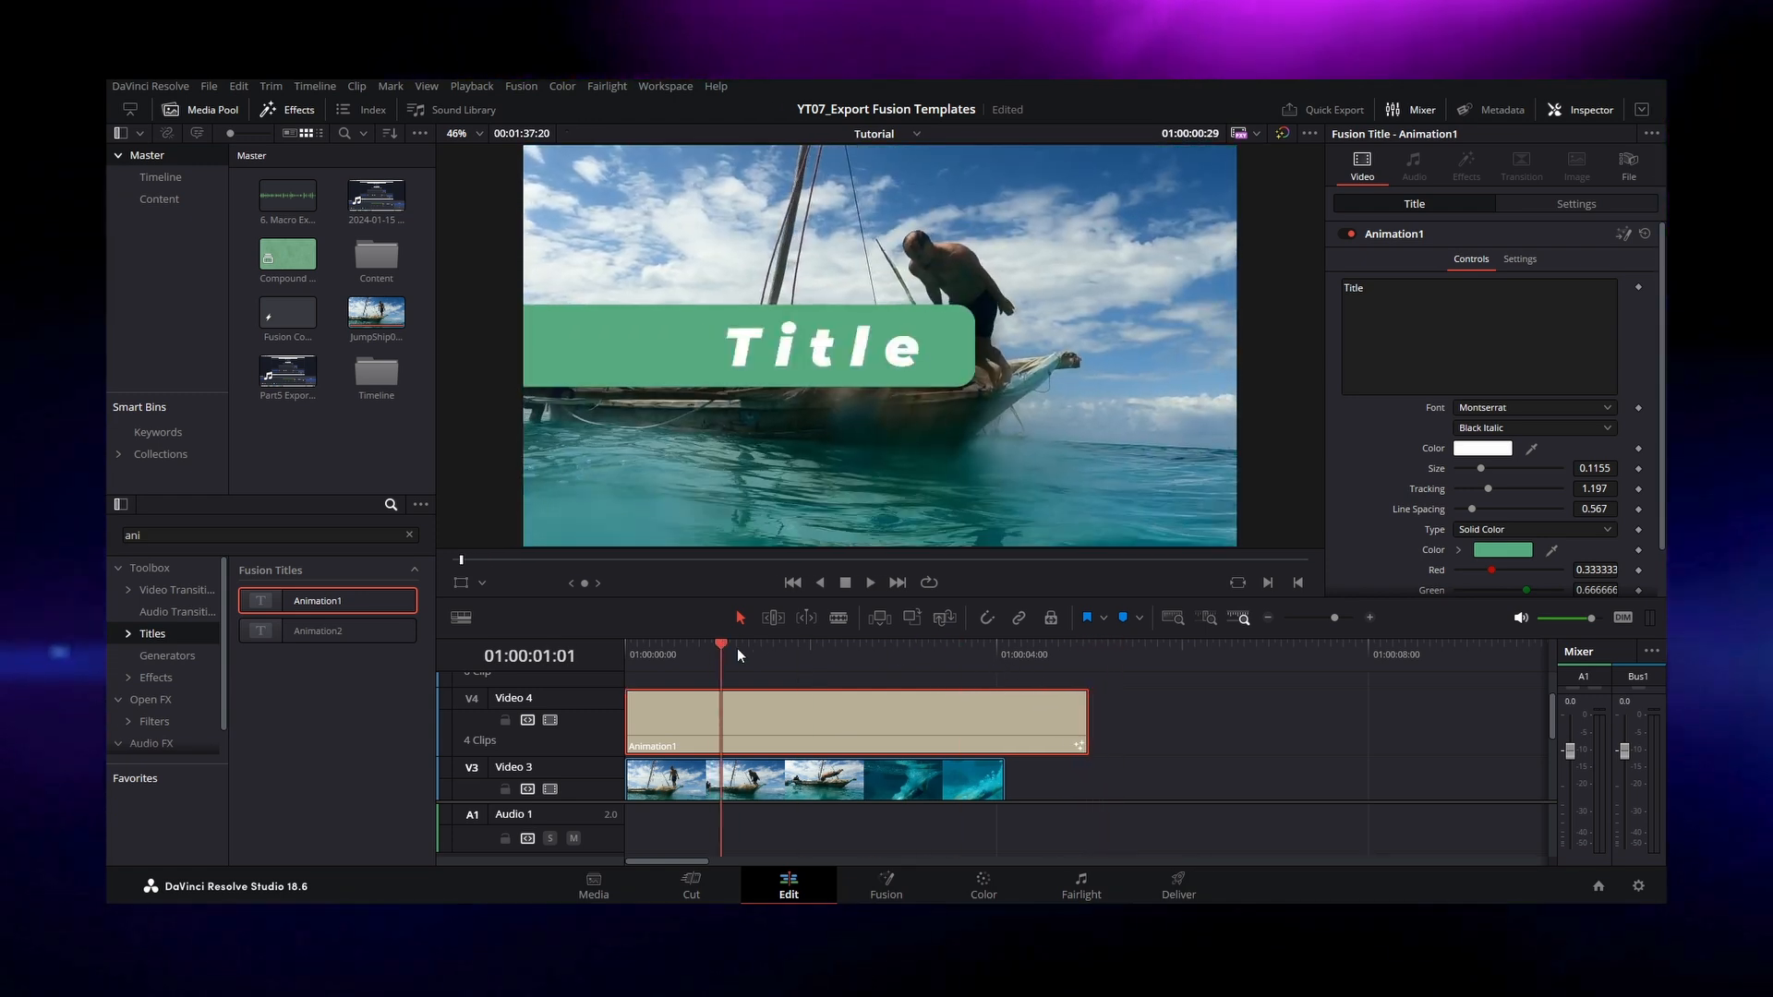
{"action": "left_click", "coordinate": [1341, 285]}
{"action": "left_click_drag", "start_coordinate": [1341, 283], "coordinate": [1222, 338]}
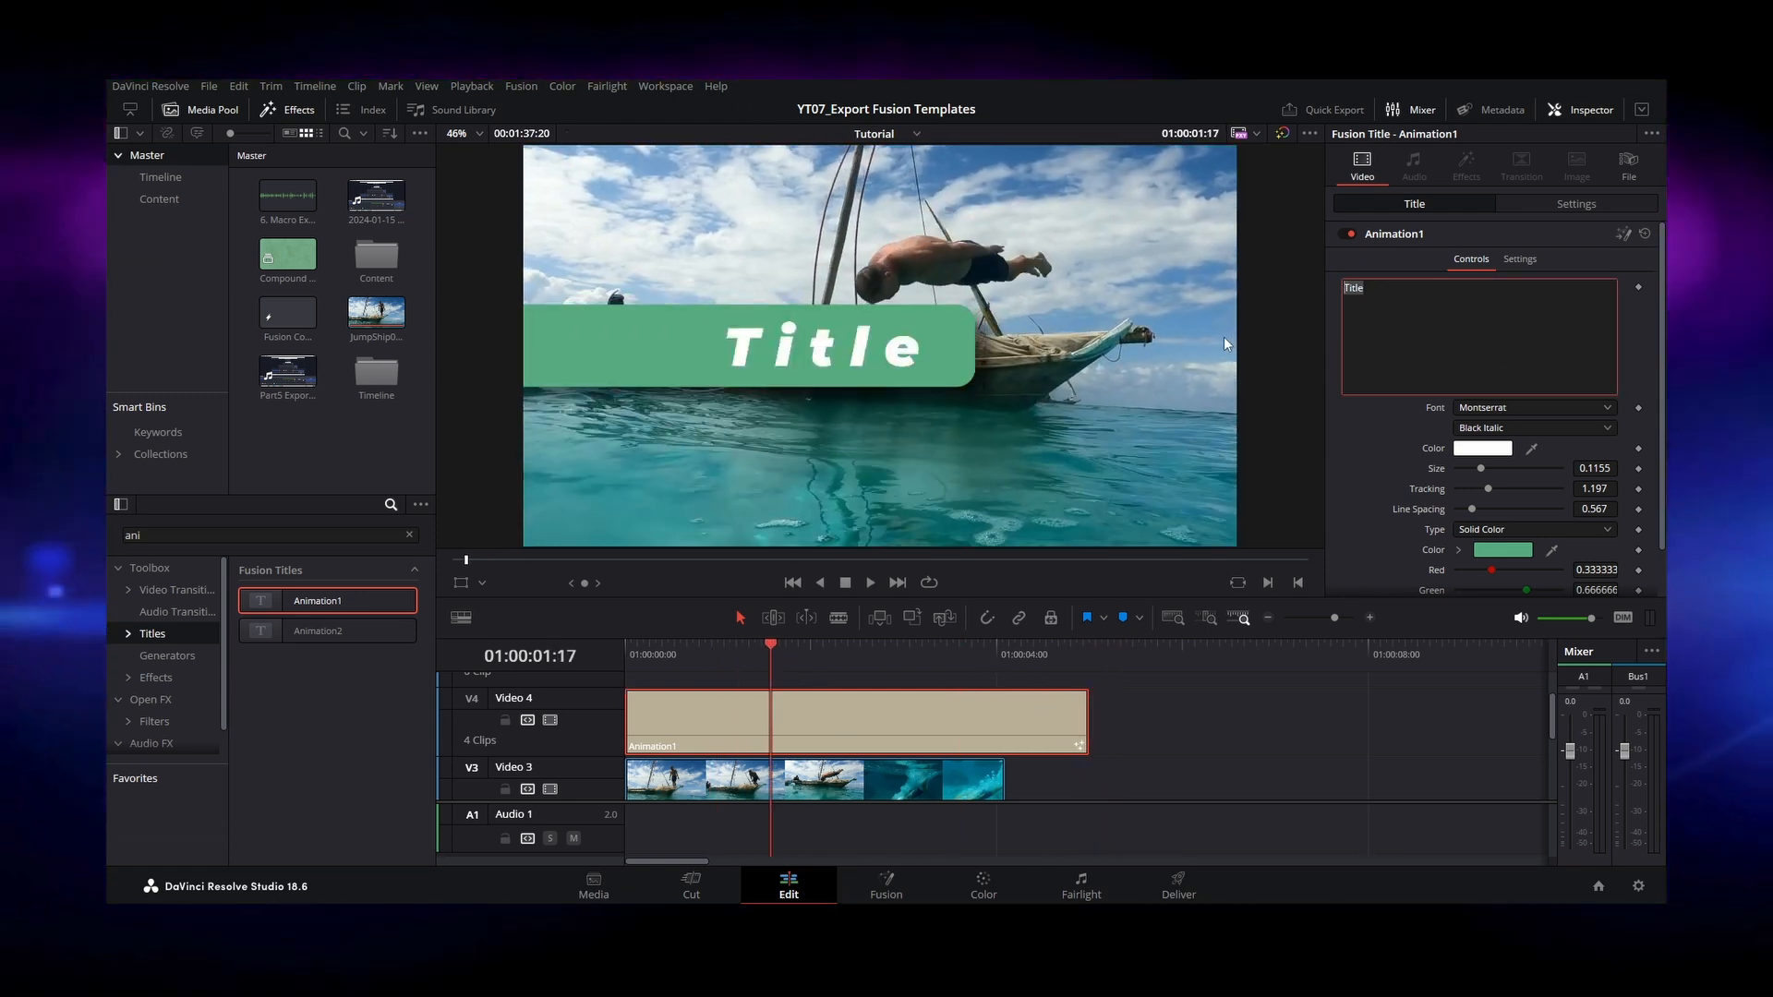
{"action": "type", "text": "Travel"}
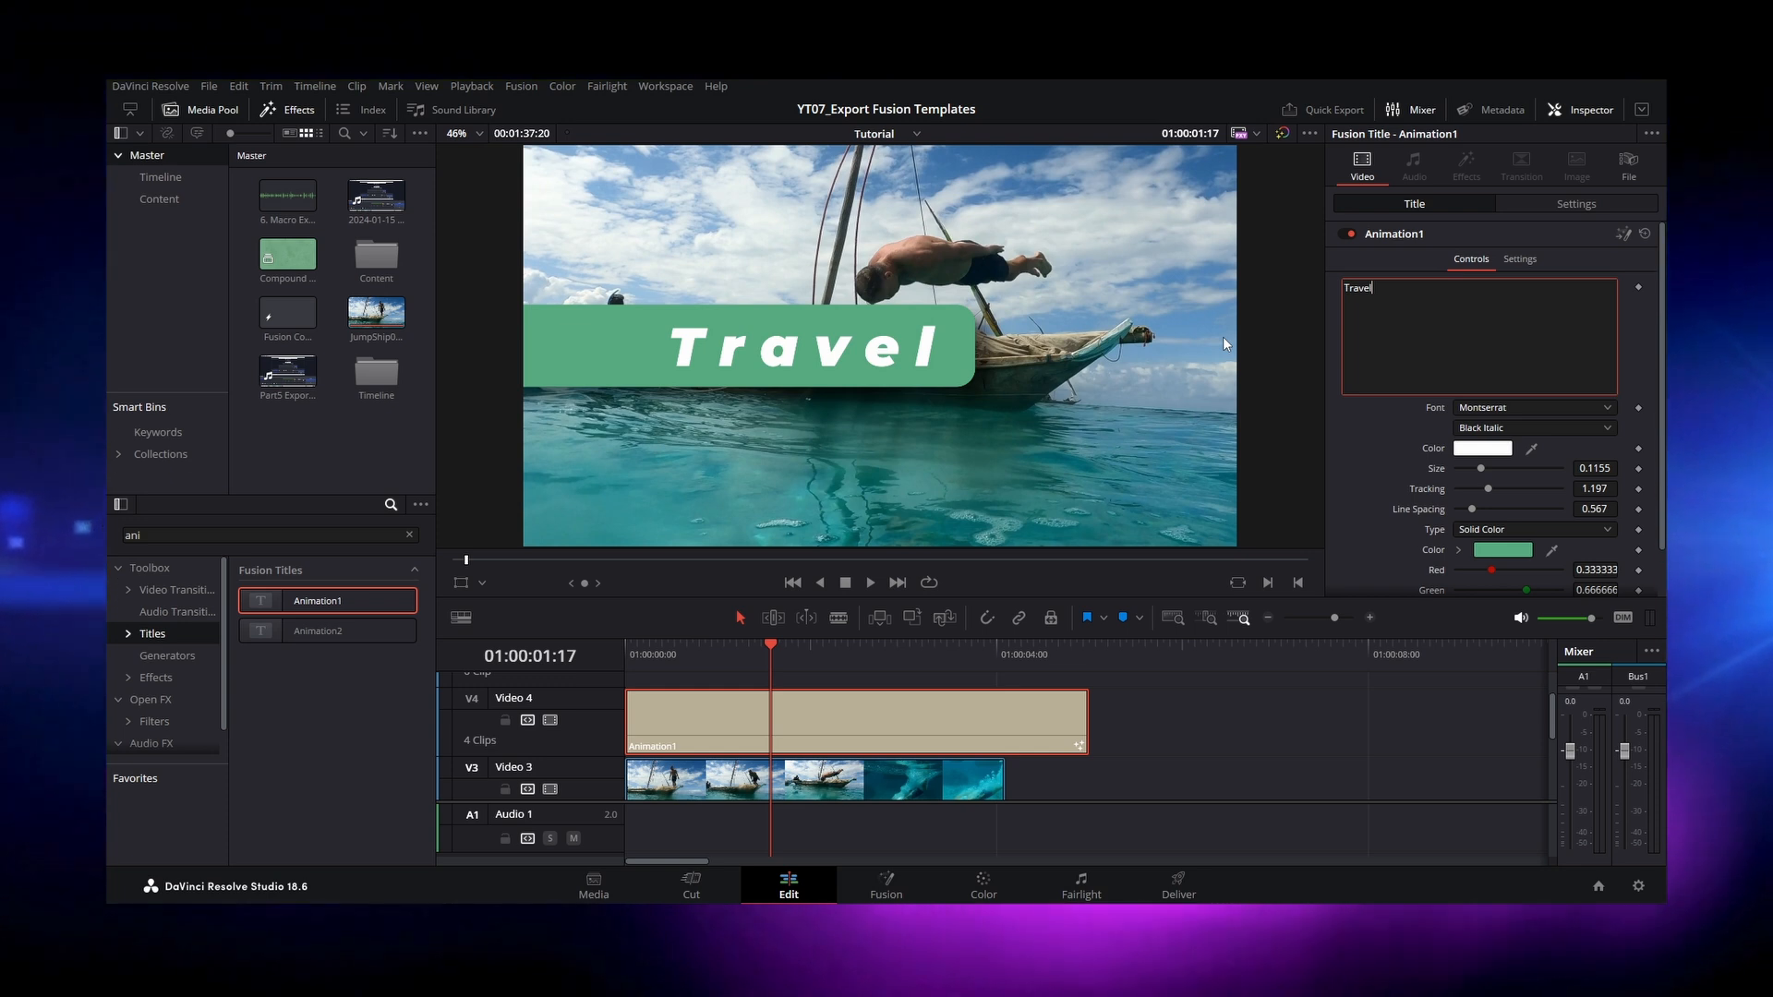
{"action": "left_click_drag", "start_coordinate": [1606, 470], "coordinate": [1572, 471]}
{"action": "mouse_move", "coordinate": [1466, 512]}
{"action": "left_mouse_down"}
{"action": "mouse_move", "coordinate": [1499, 486]}
{"action": "mouse_move", "coordinate": [1481, 484]}
{"action": "left_mouse_up"}
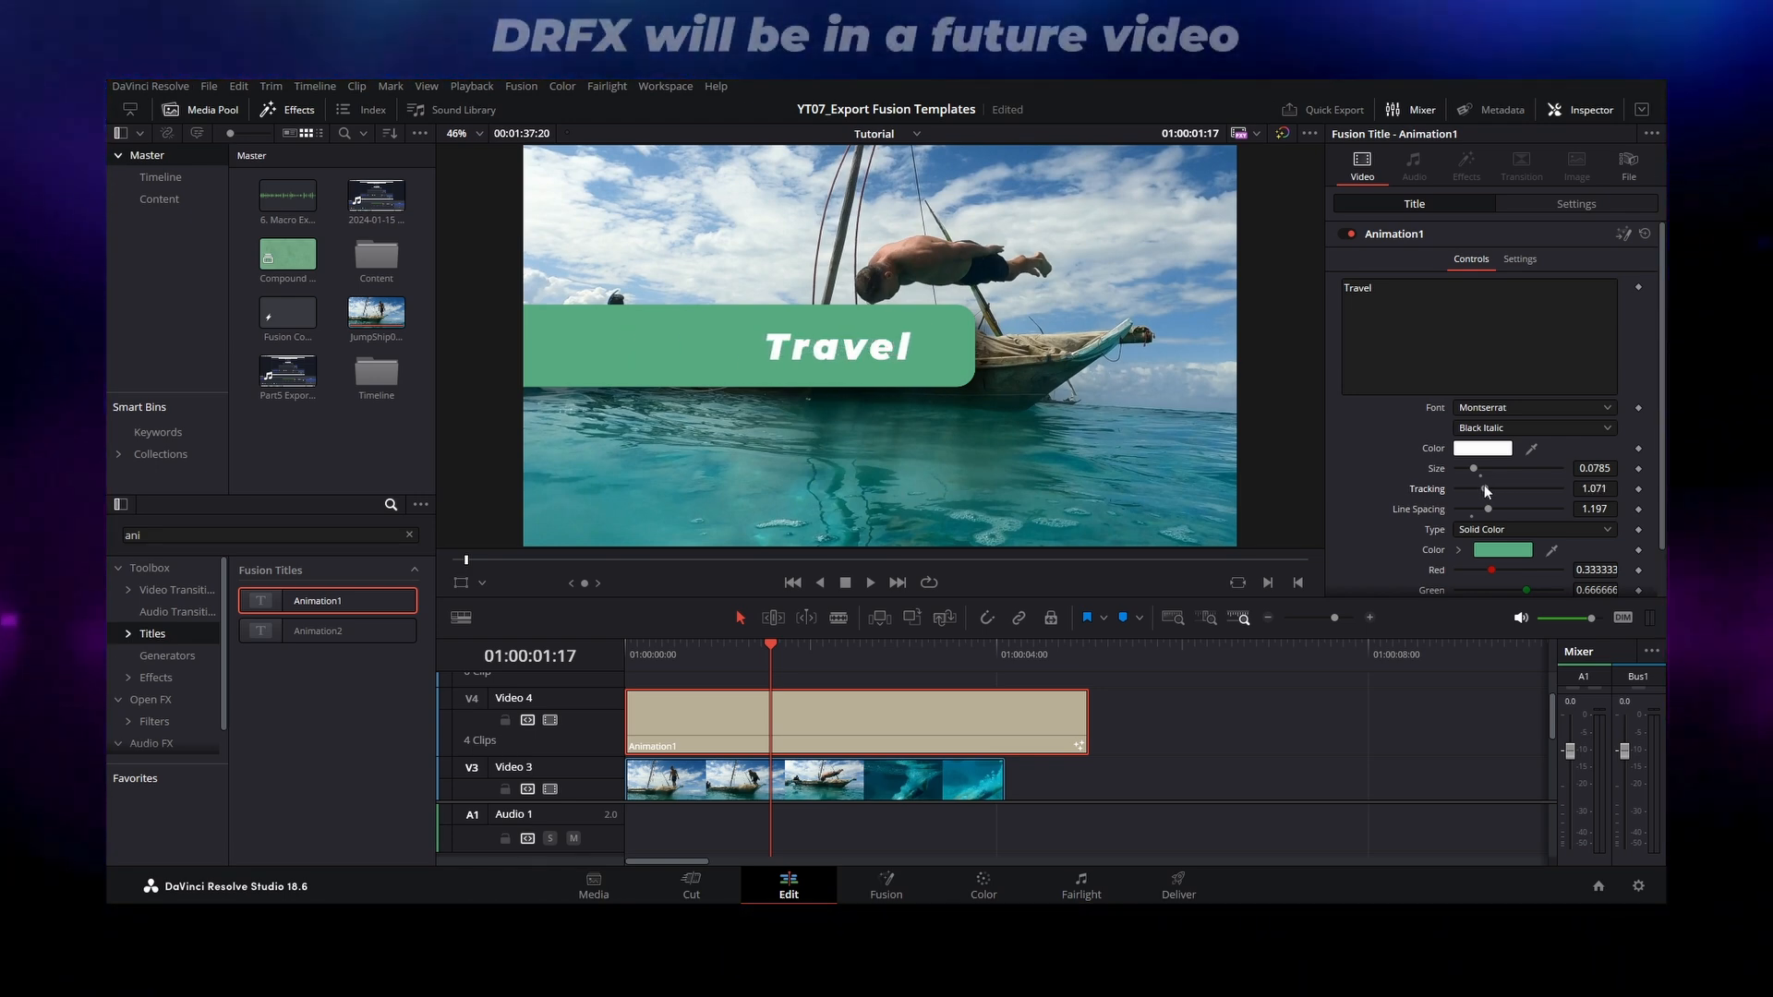
Step: Pick a new solid color for the background bar of the Travel title
{"action": "scroll", "coordinate": [1506, 539], "scroll_direction": "down", "scroll_amount": 2}
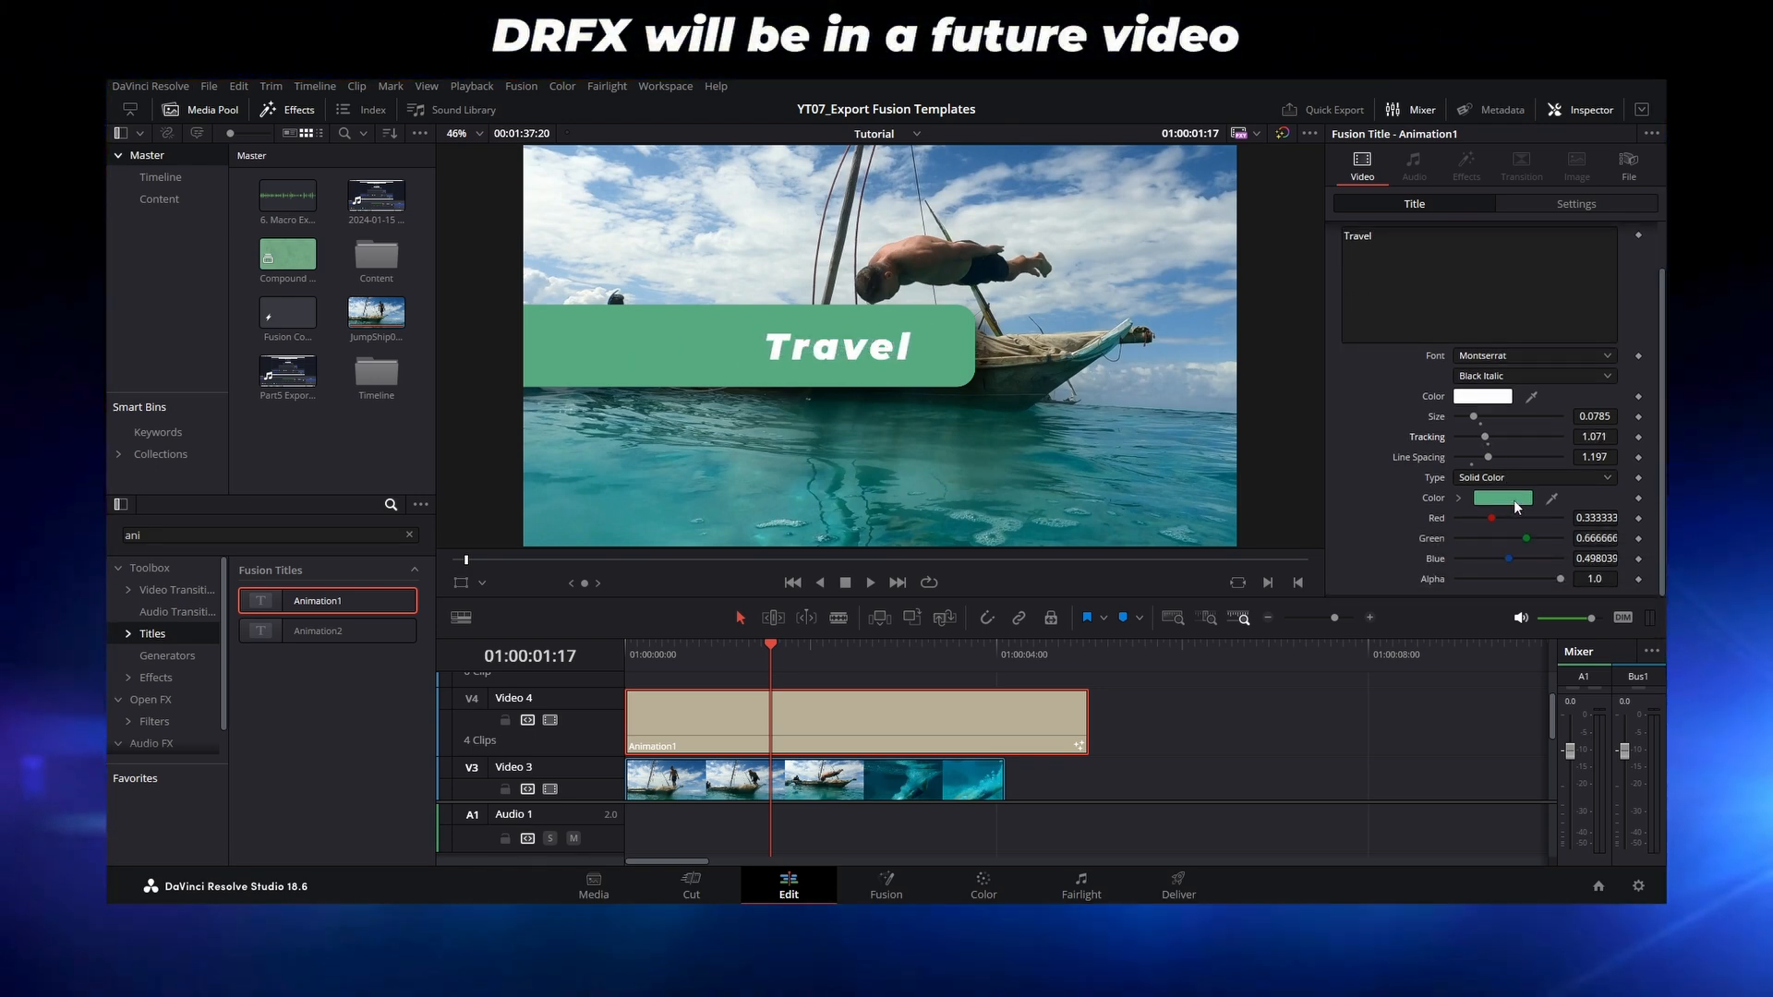
{"action": "left_click", "coordinate": [1502, 498]}
{"action": "left_click", "coordinate": [1048, 635]}
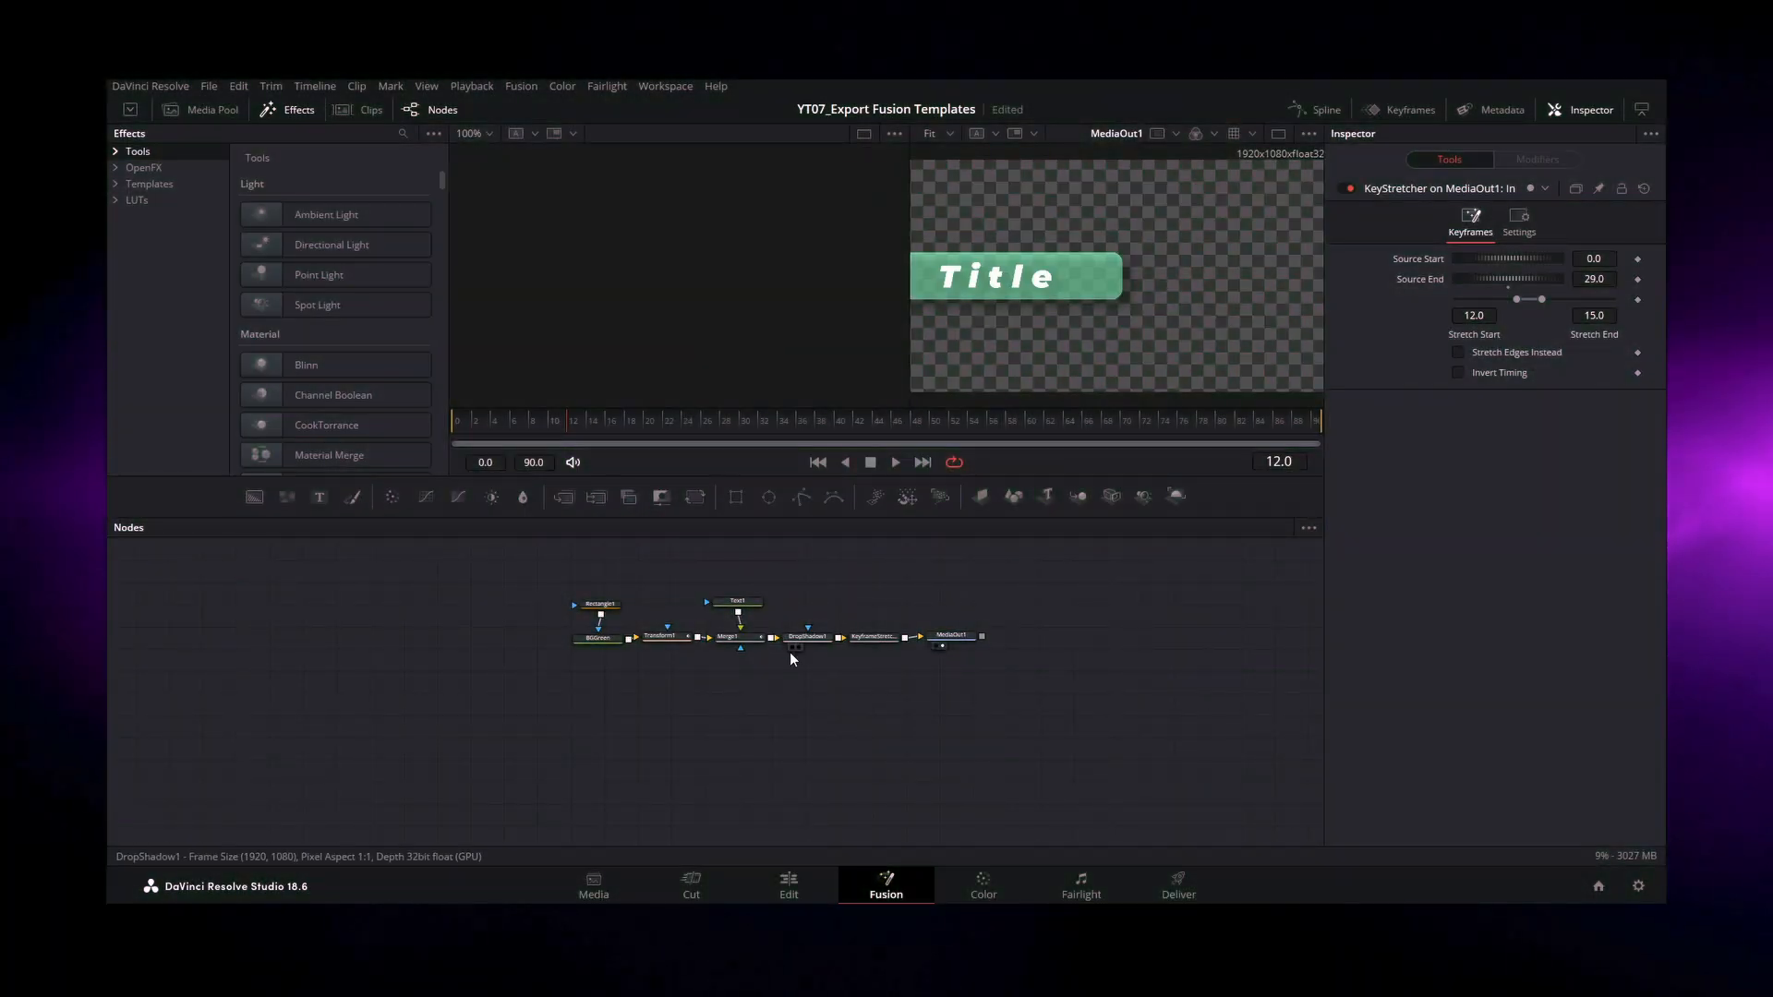
Step: Export the Fusion composition to the Desktop as "Cool Title" in .comp format
{"action": "left_click", "coordinate": [209, 87]}
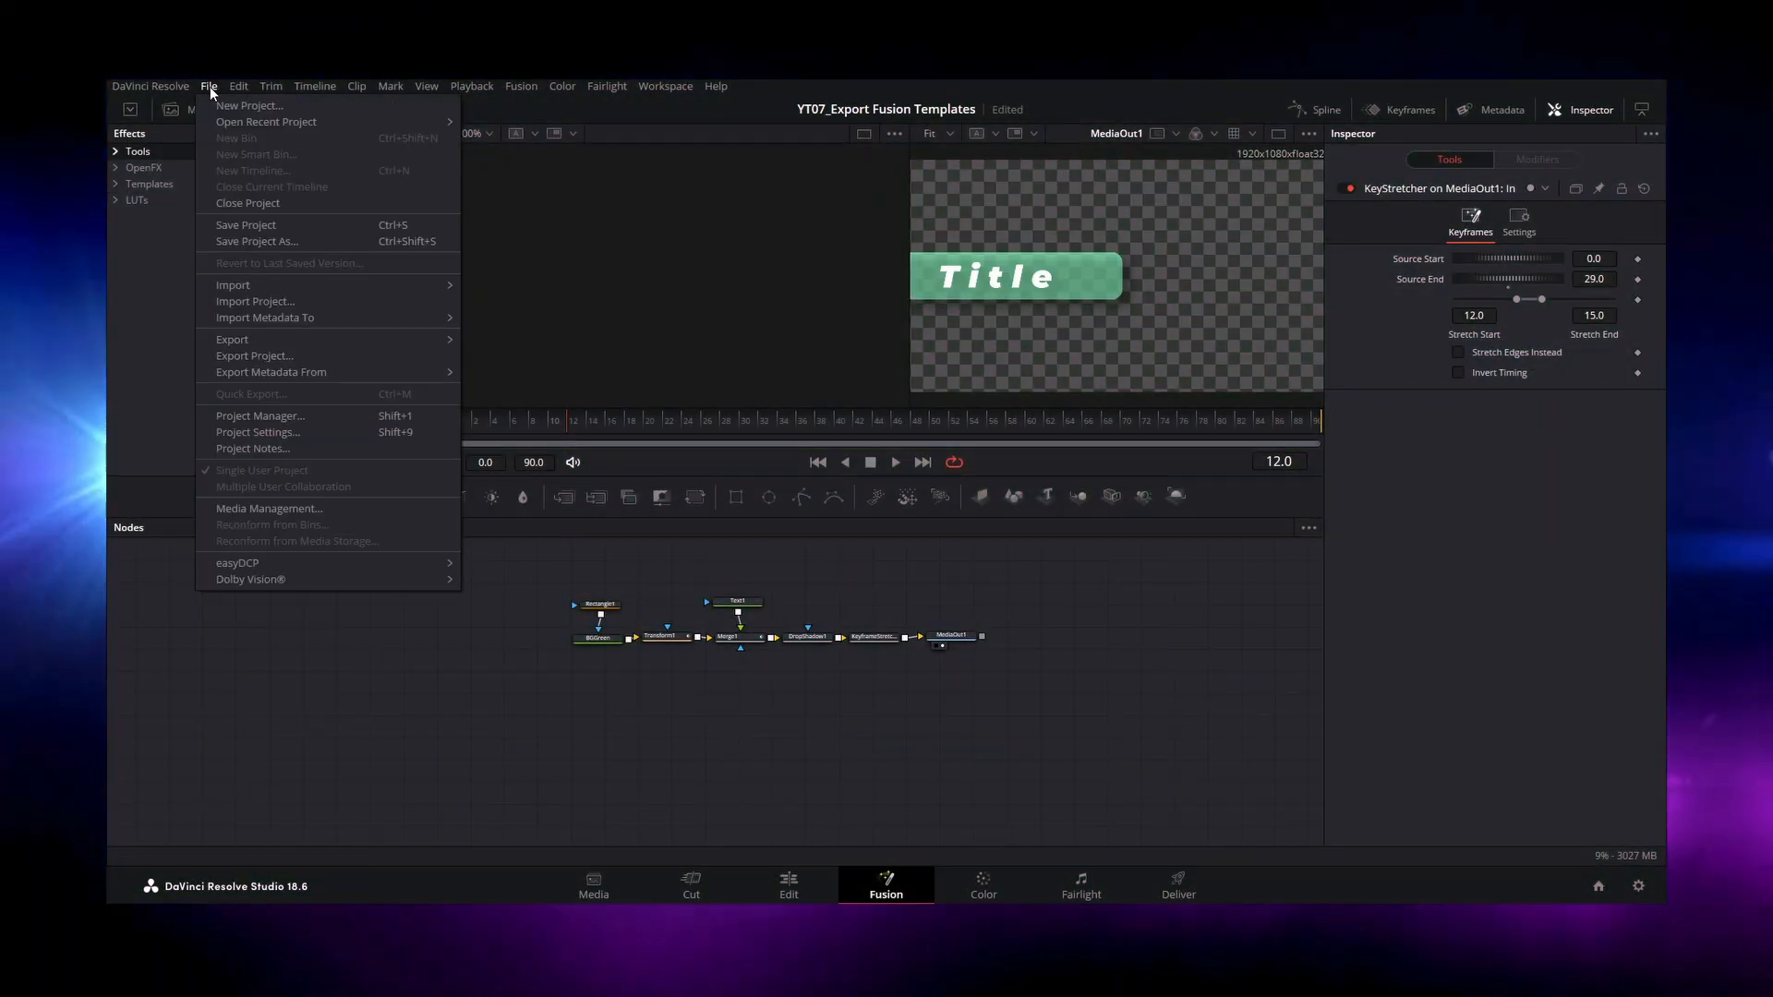
{"action": "mouse_move", "coordinate": [336, 337]}
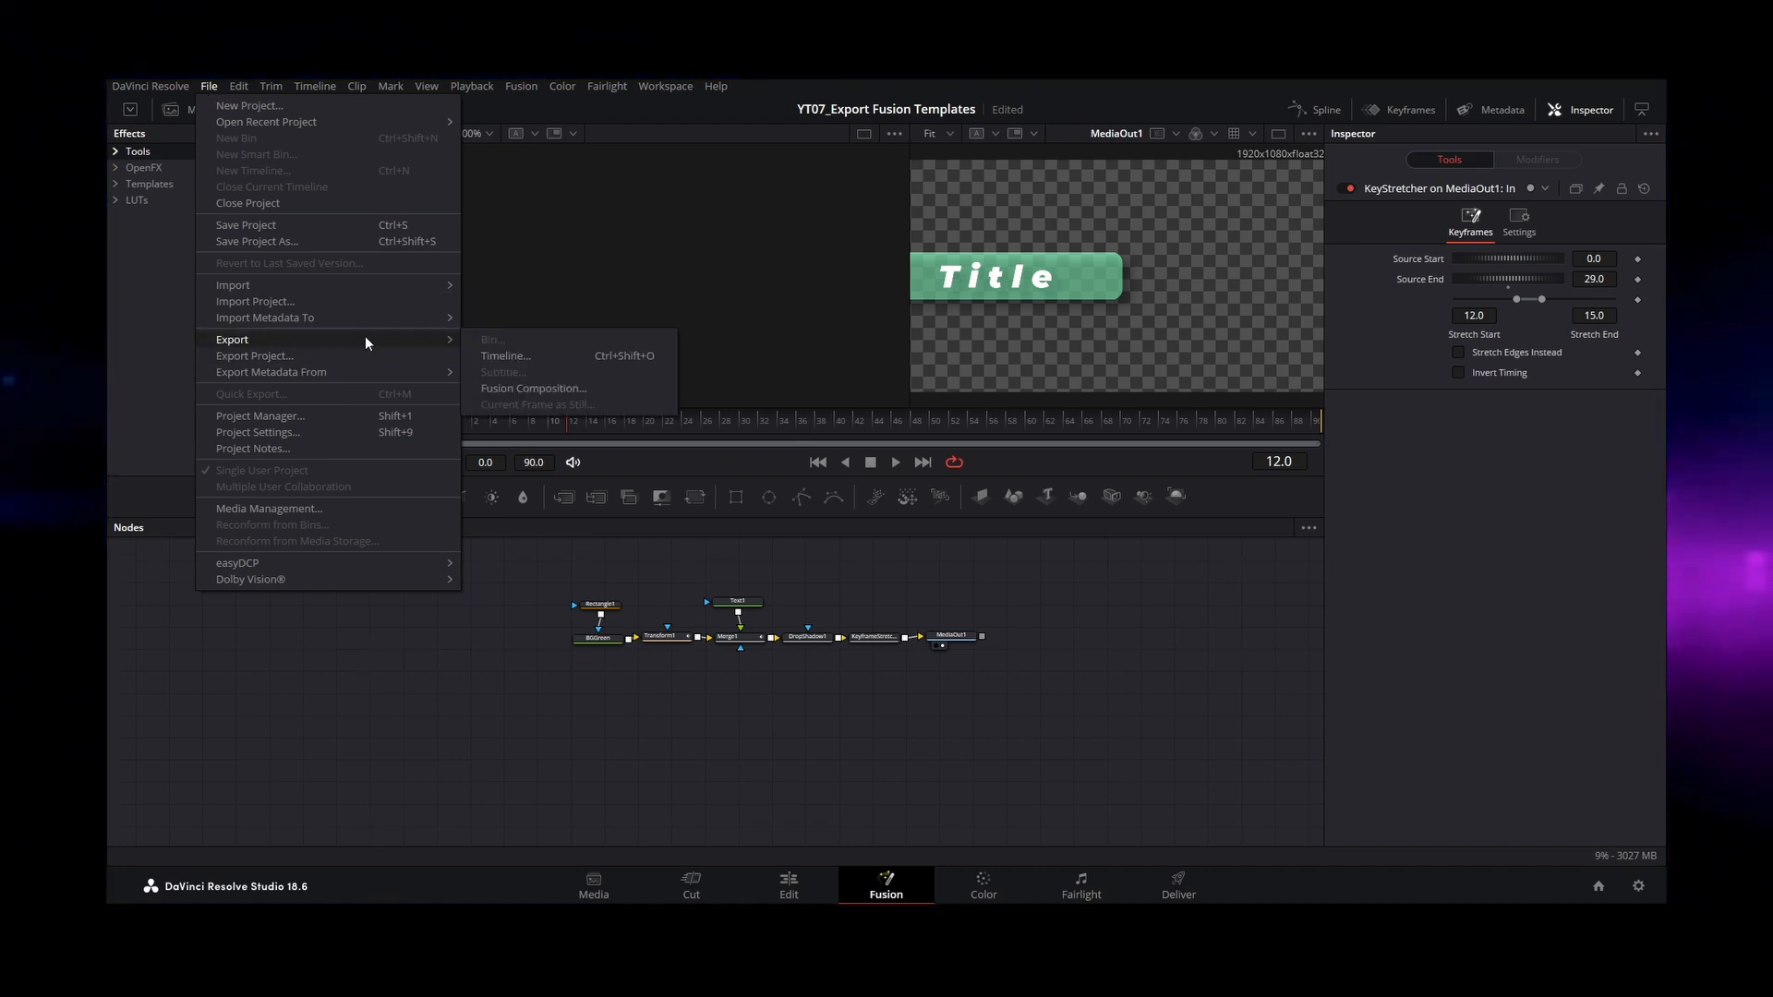
{"action": "left_click", "coordinate": [526, 392]}
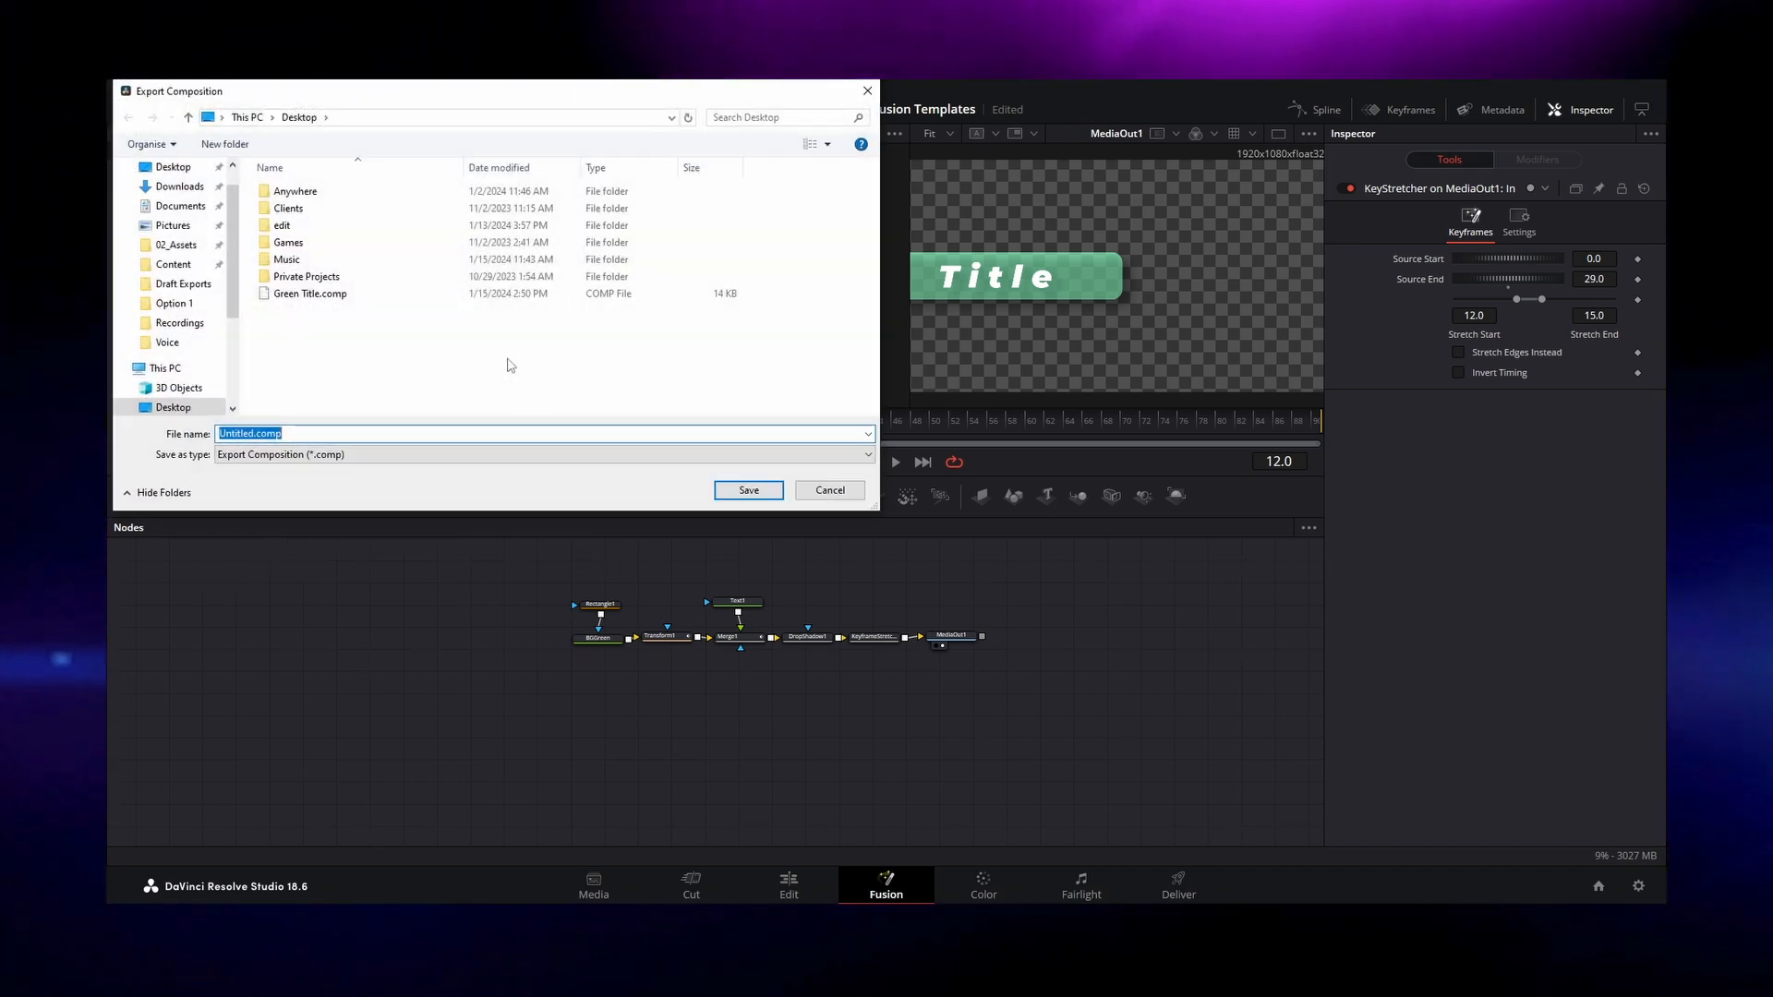
{"action": "type", "text": "Cool Title"}
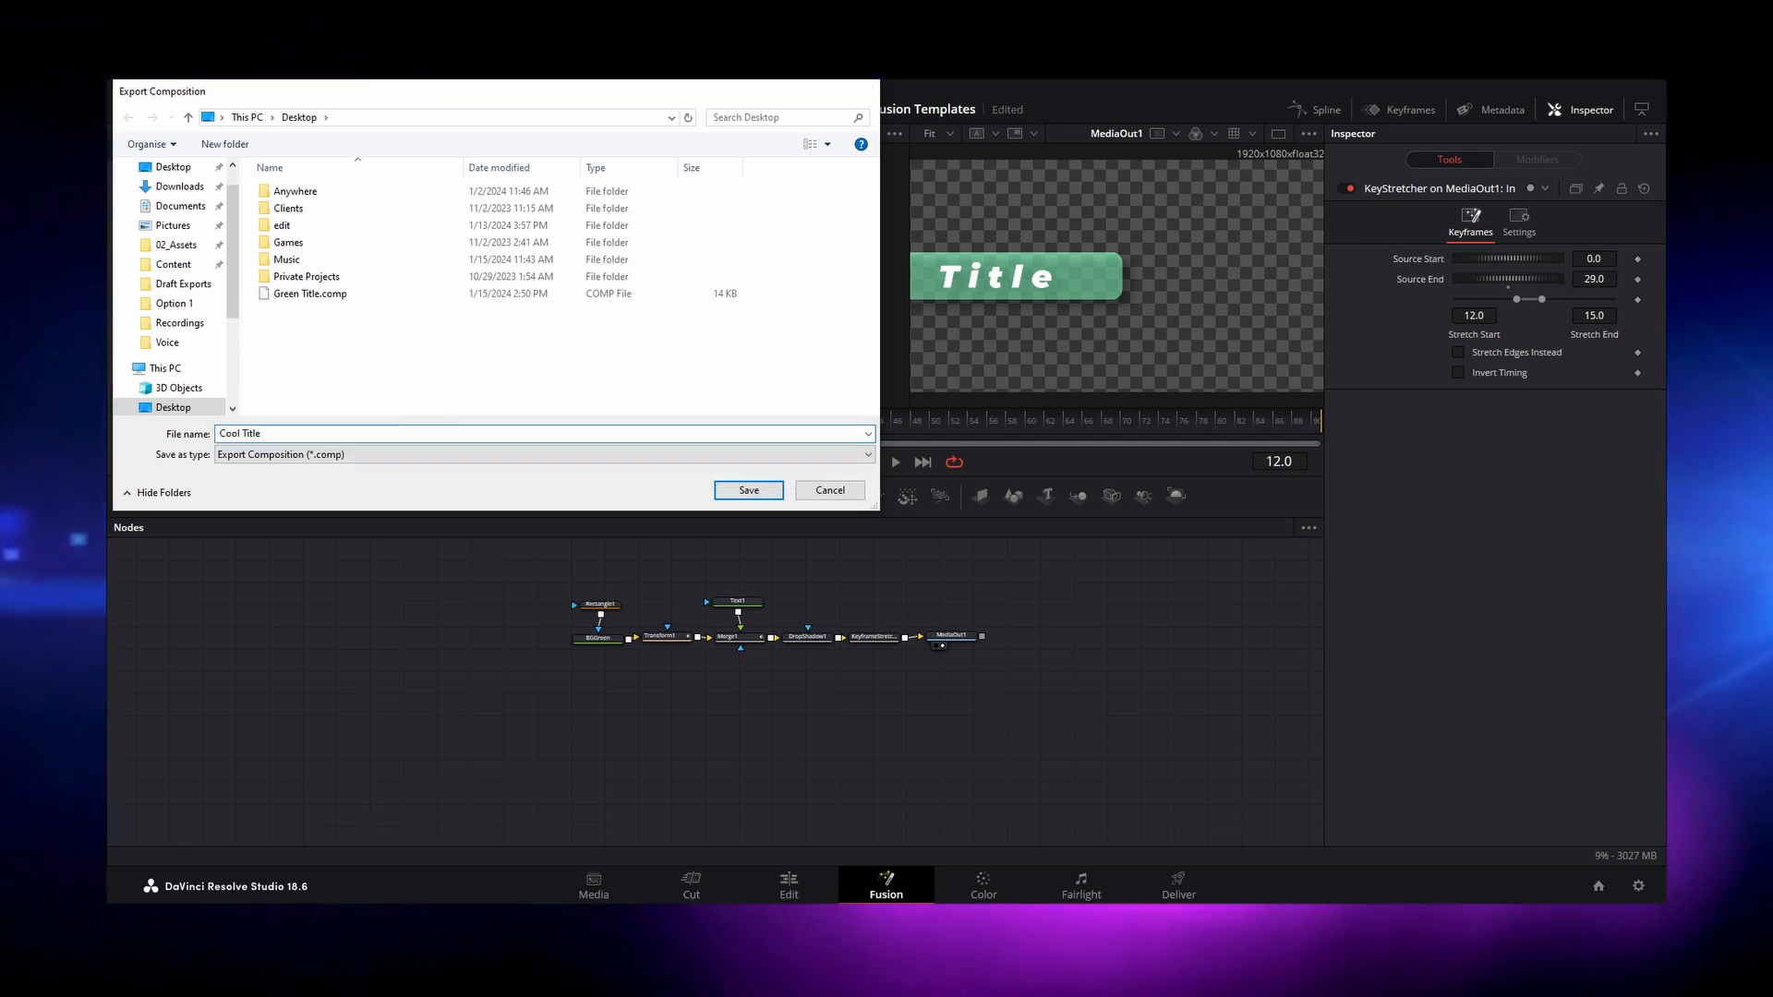
{"action": "key", "text": "Return"}
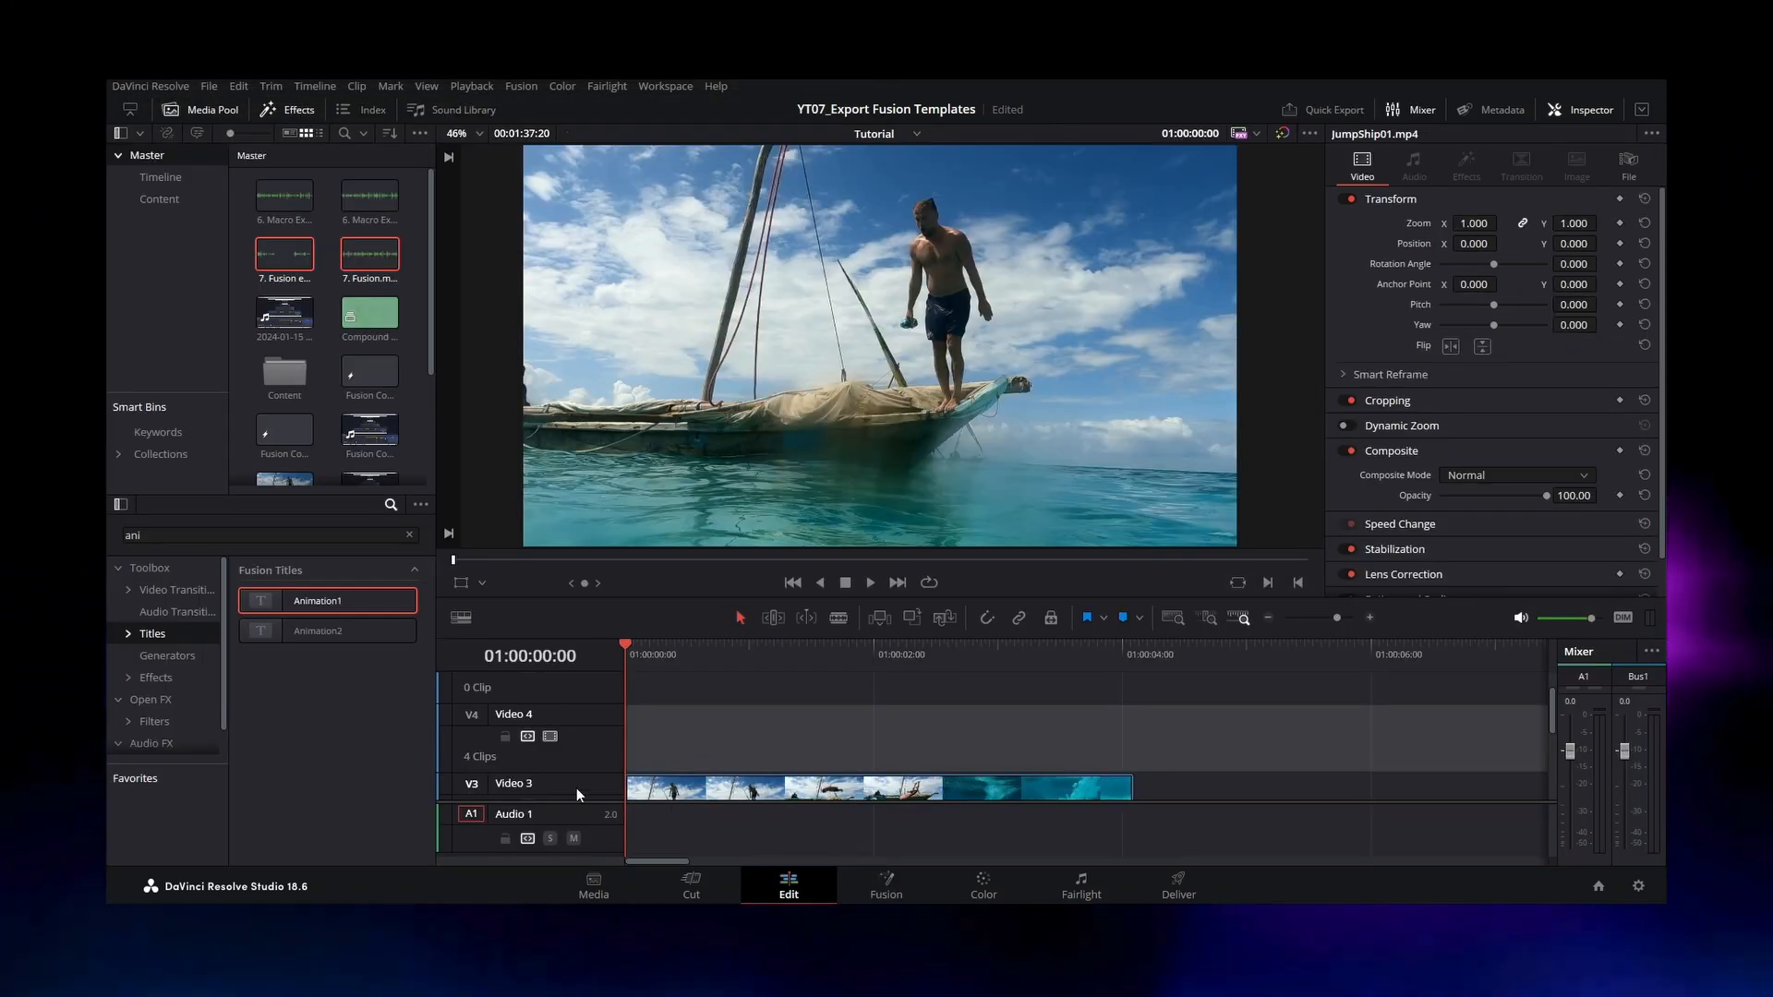
Step: Try to add Green Title.comp from the Desktop folder directly to the Edit page timeline, and check the project's import options
{"action": "key", "text": "alt+Tab"}
{"action": "left_click_drag", "start_coordinate": [707, 355], "coordinate": [697, 740]}
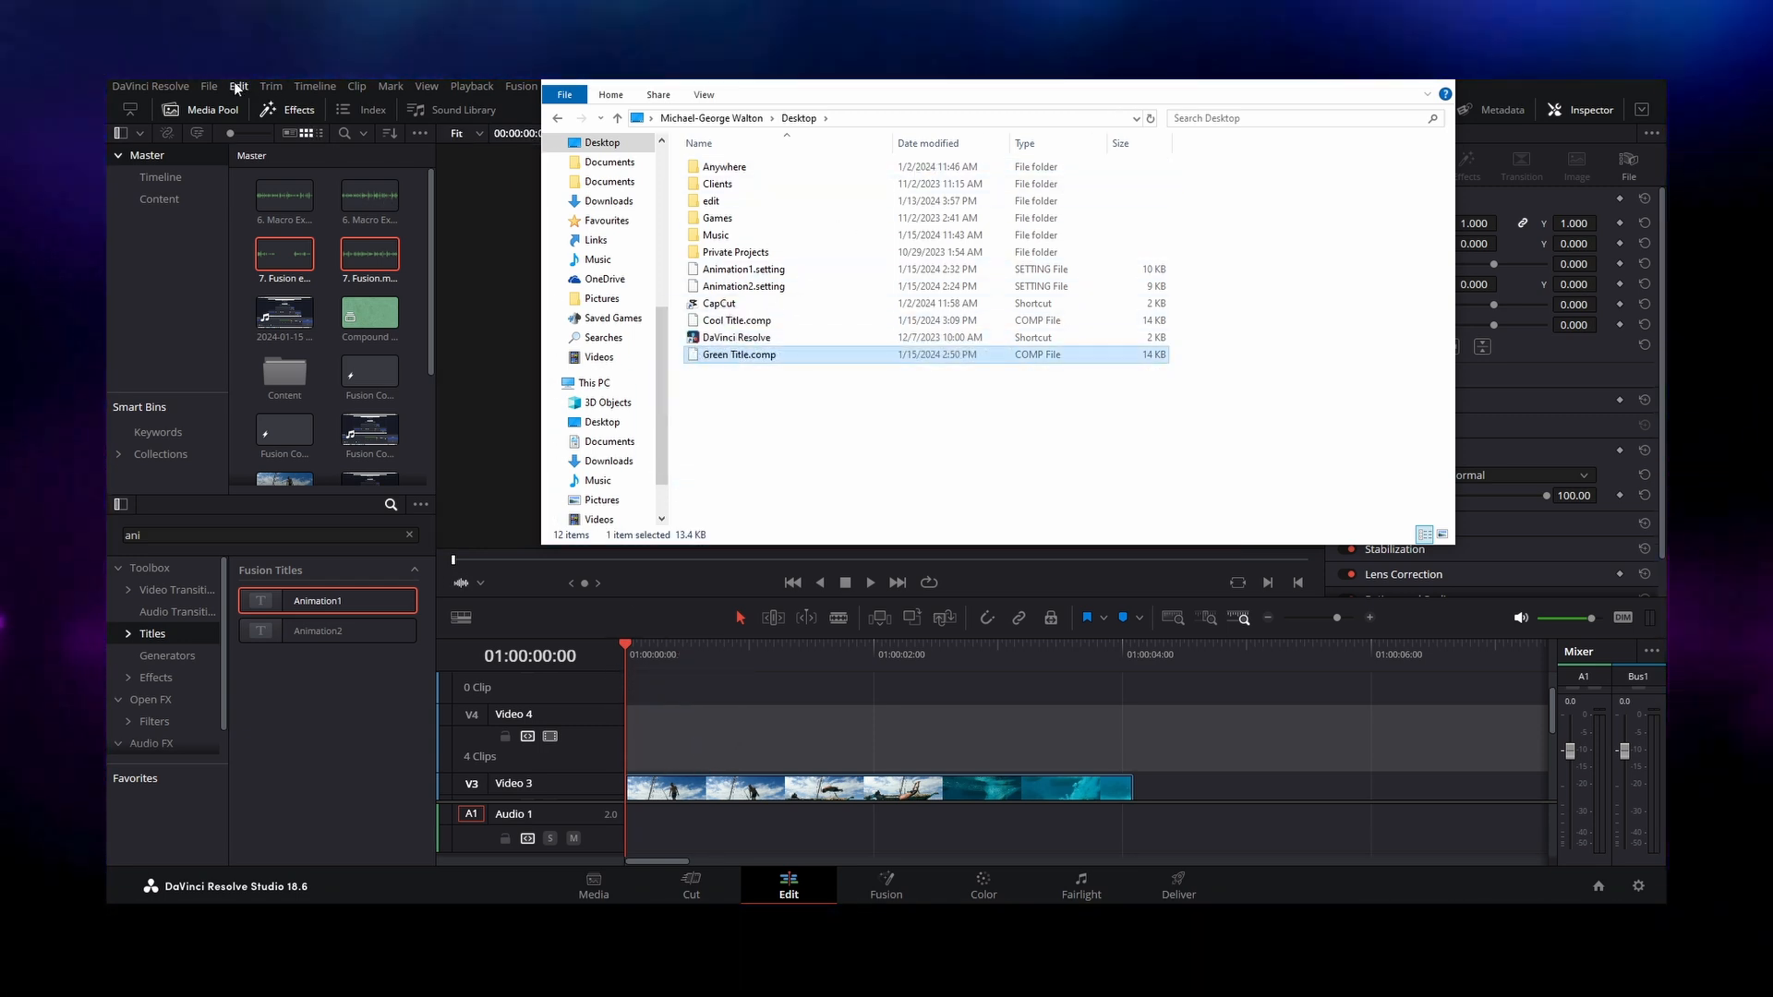
{"action": "left_click", "coordinate": [210, 86]}
{"action": "mouse_move", "coordinate": [313, 281]}
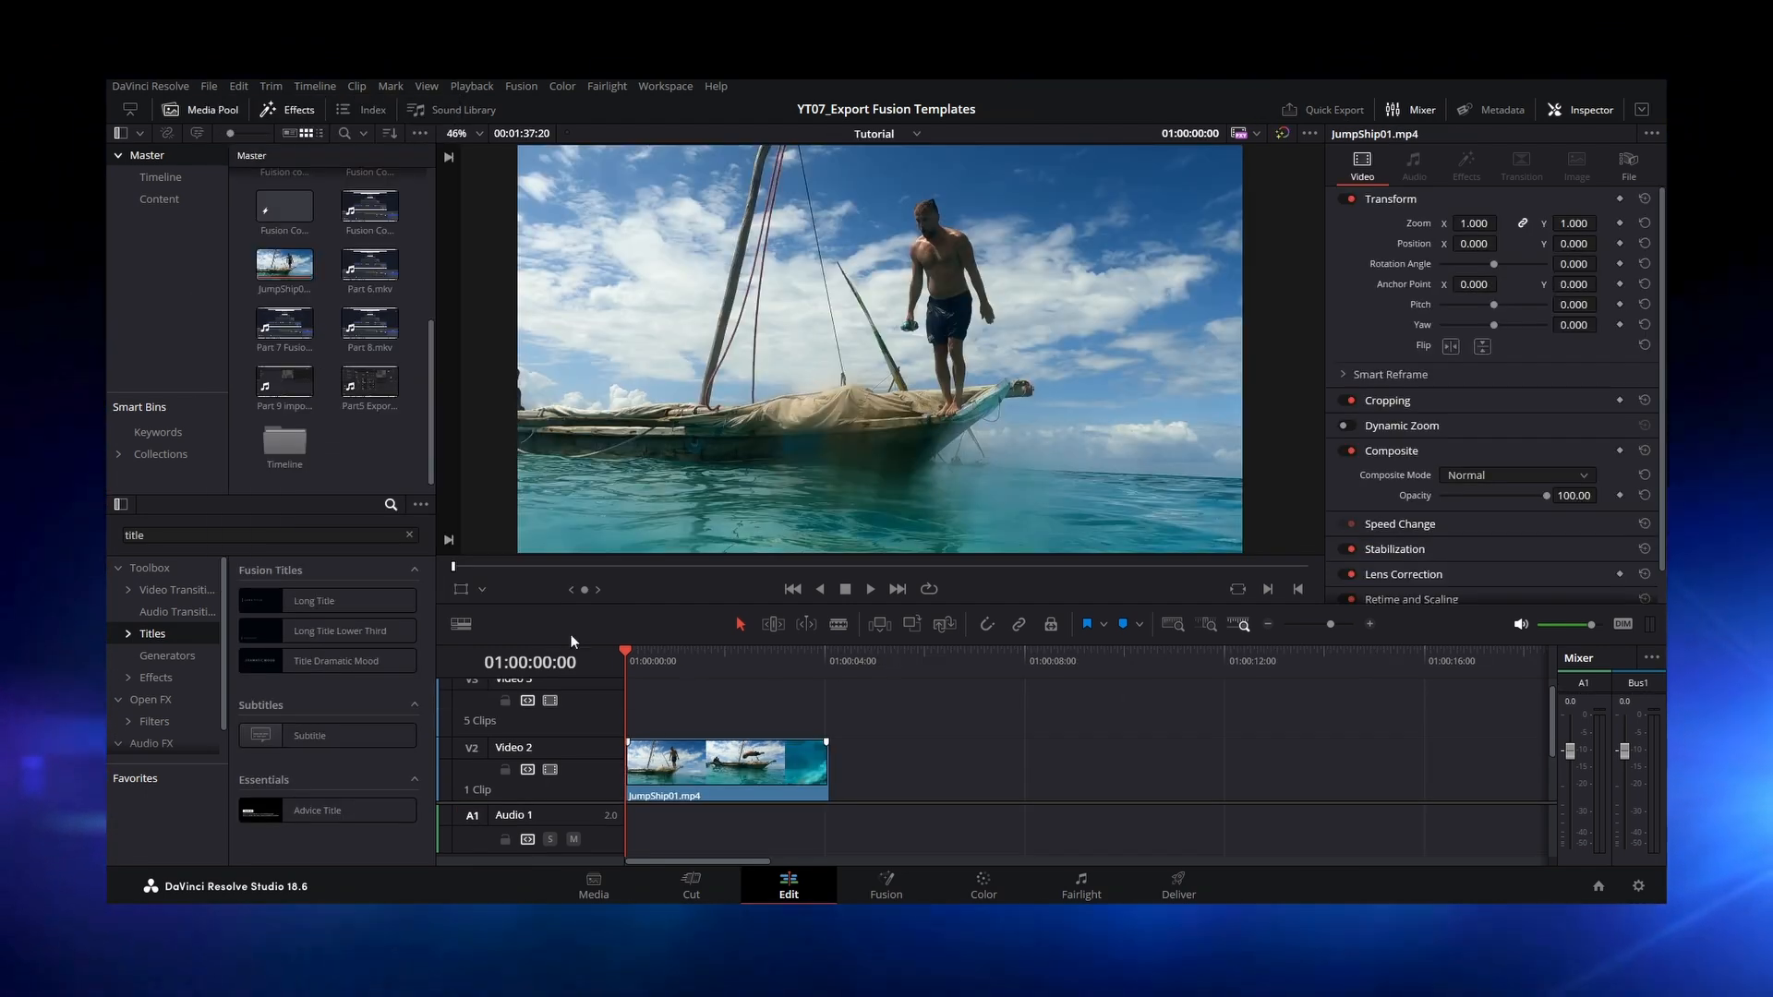
Step: Create a new Fusion composition clip named TEST and place it at the start of the timeline above the JumpShip01.mp4 clip
{"action": "right_click", "coordinate": [358, 451]}
{"action": "left_click", "coordinate": [489, 523]}
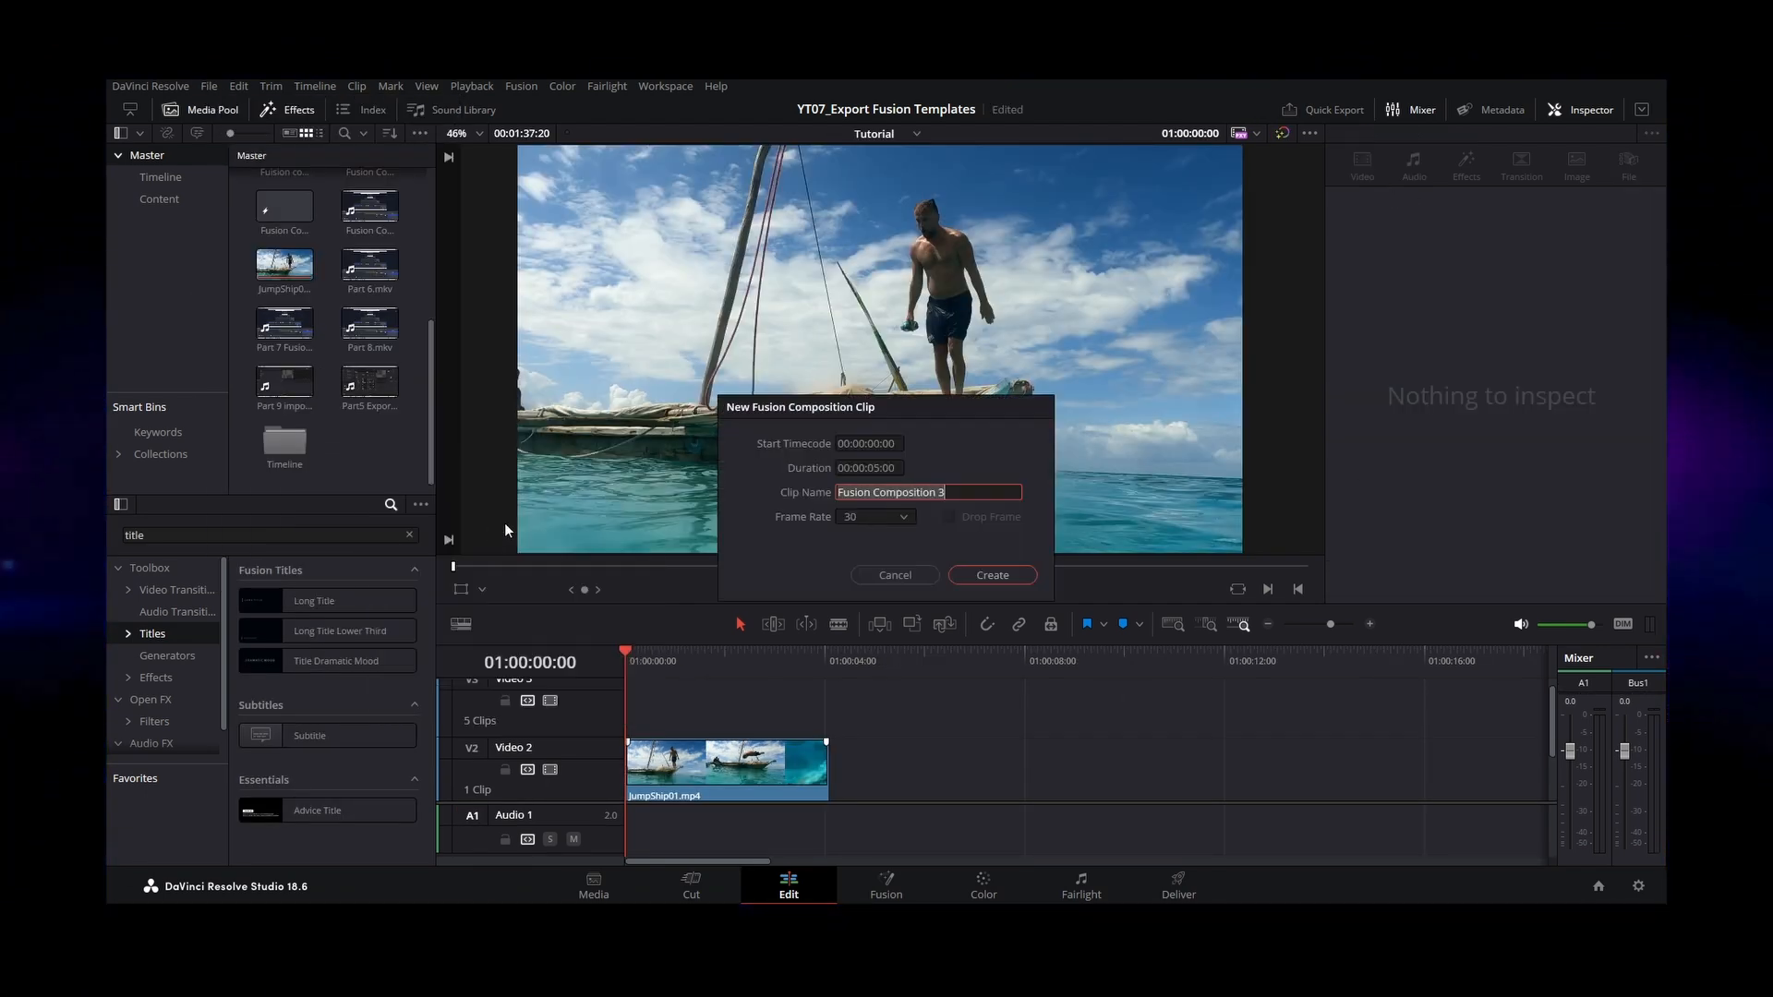
{"action": "type", "text": "TEST"}
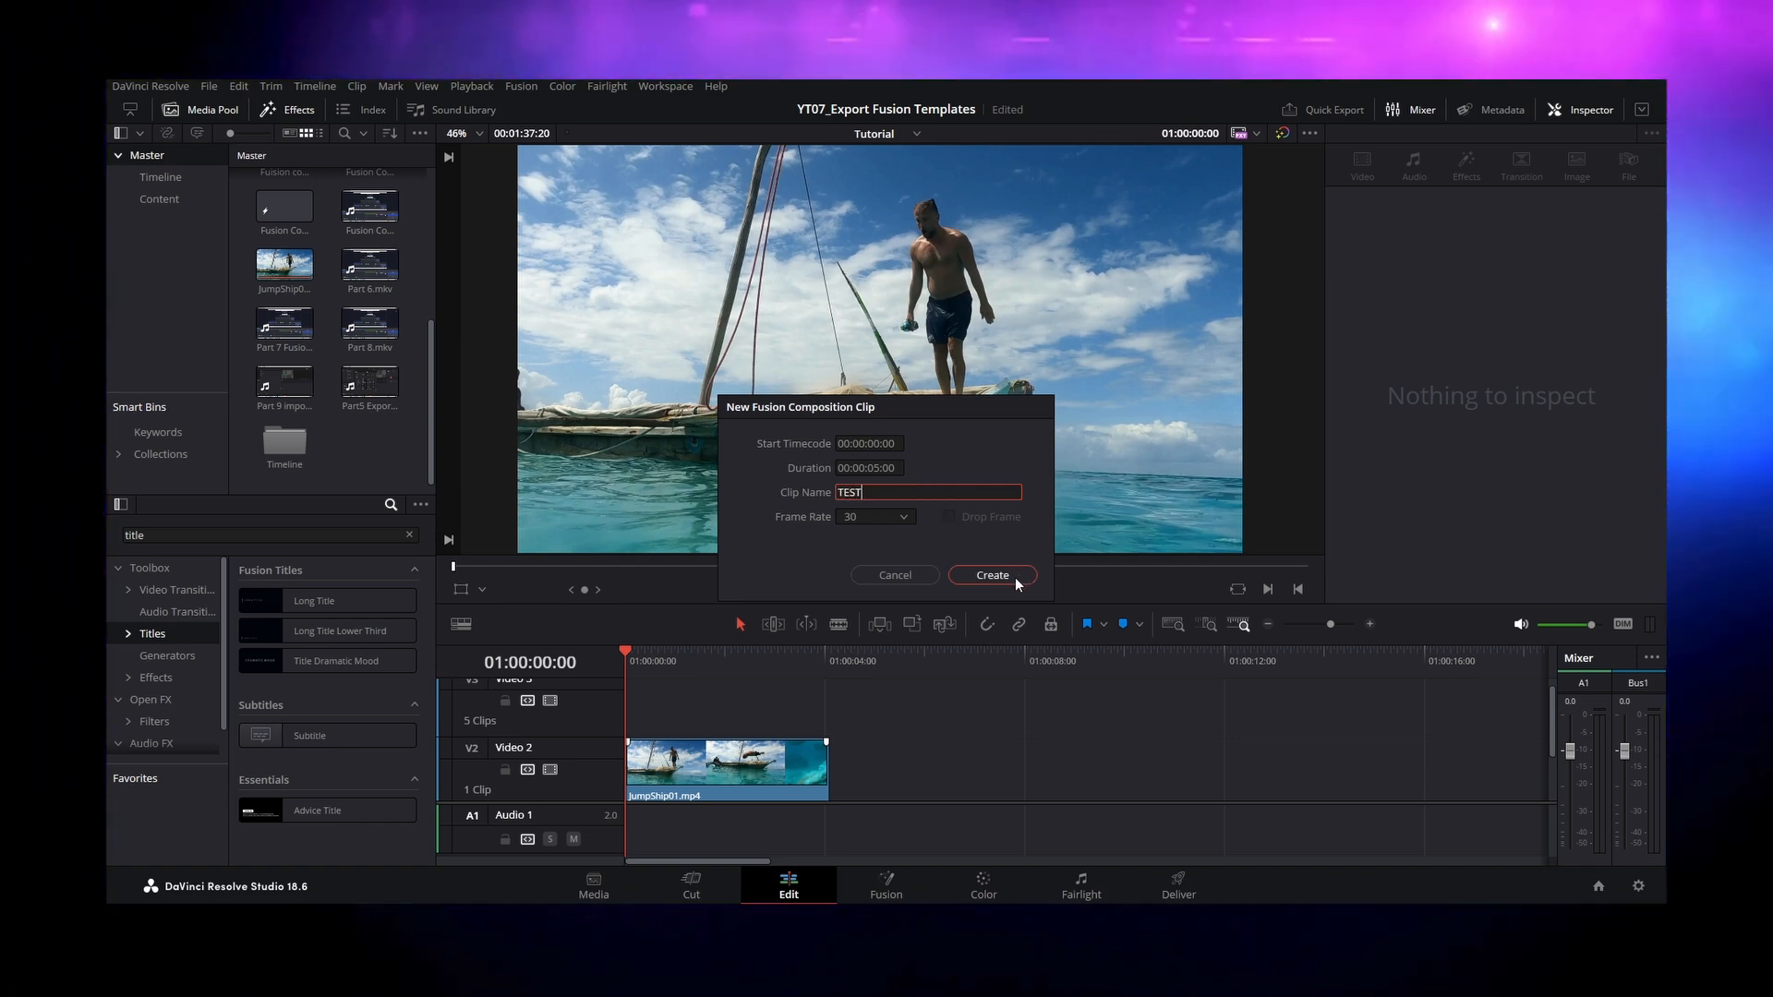
{"action": "left_click", "coordinate": [1018, 574]}
{"action": "left_click_drag", "start_coordinate": [285, 442], "coordinate": [661, 701]}
Step: Import the Green Title.comp composition into the TEST clip in Fusion and go back to the start of the clip on the Edit page
{"action": "right_click", "coordinate": [684, 700]}
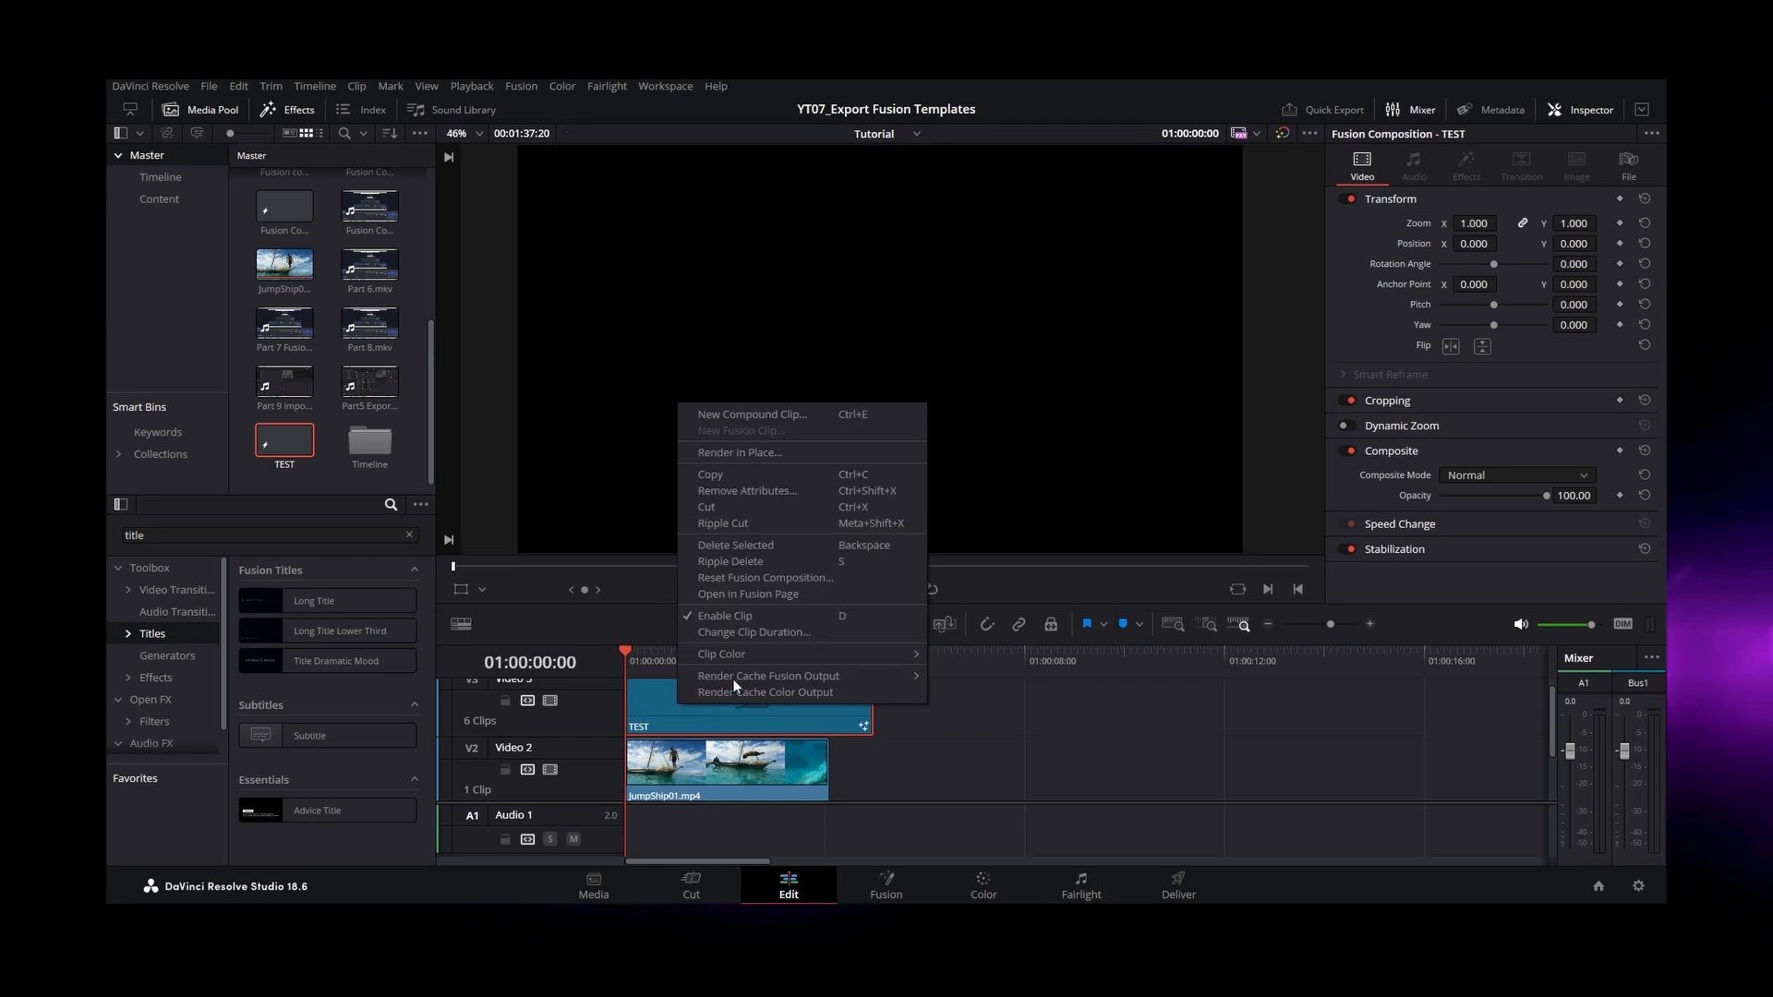
{"action": "left_click", "coordinate": [805, 591]}
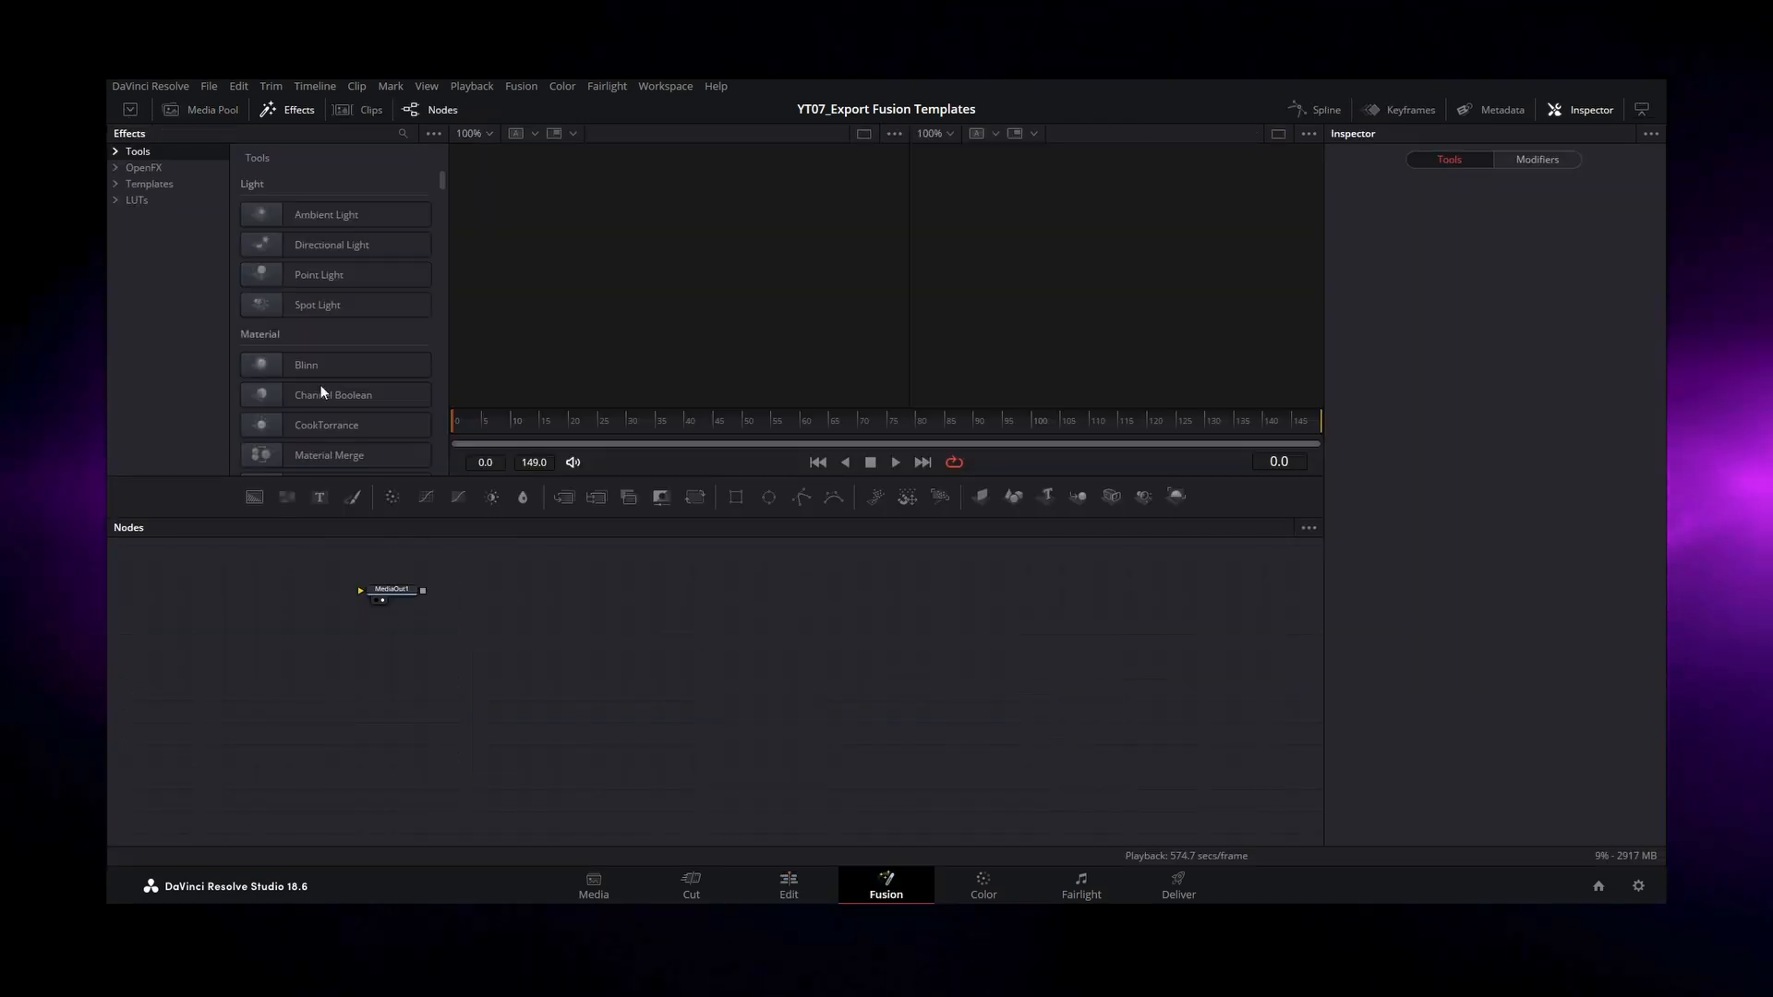
{"action": "left_click", "coordinate": [209, 86]}
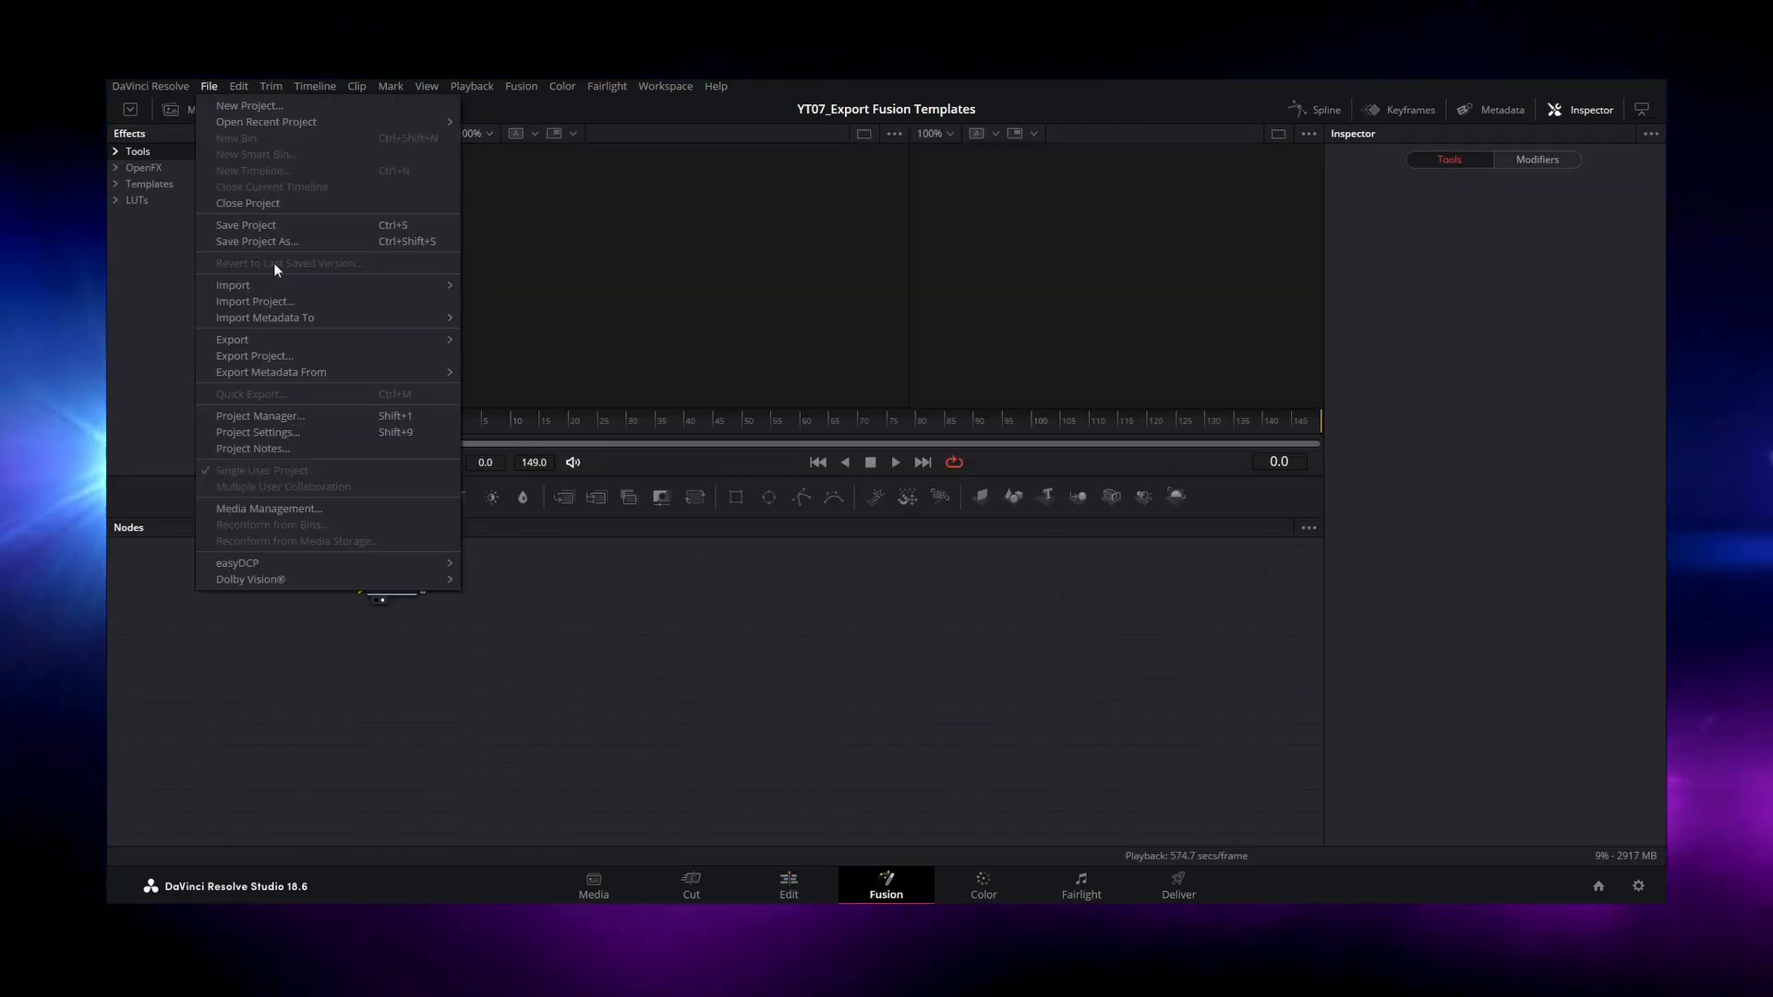
{"action": "mouse_move", "coordinate": [286, 286]}
{"action": "left_click", "coordinate": [606, 351]}
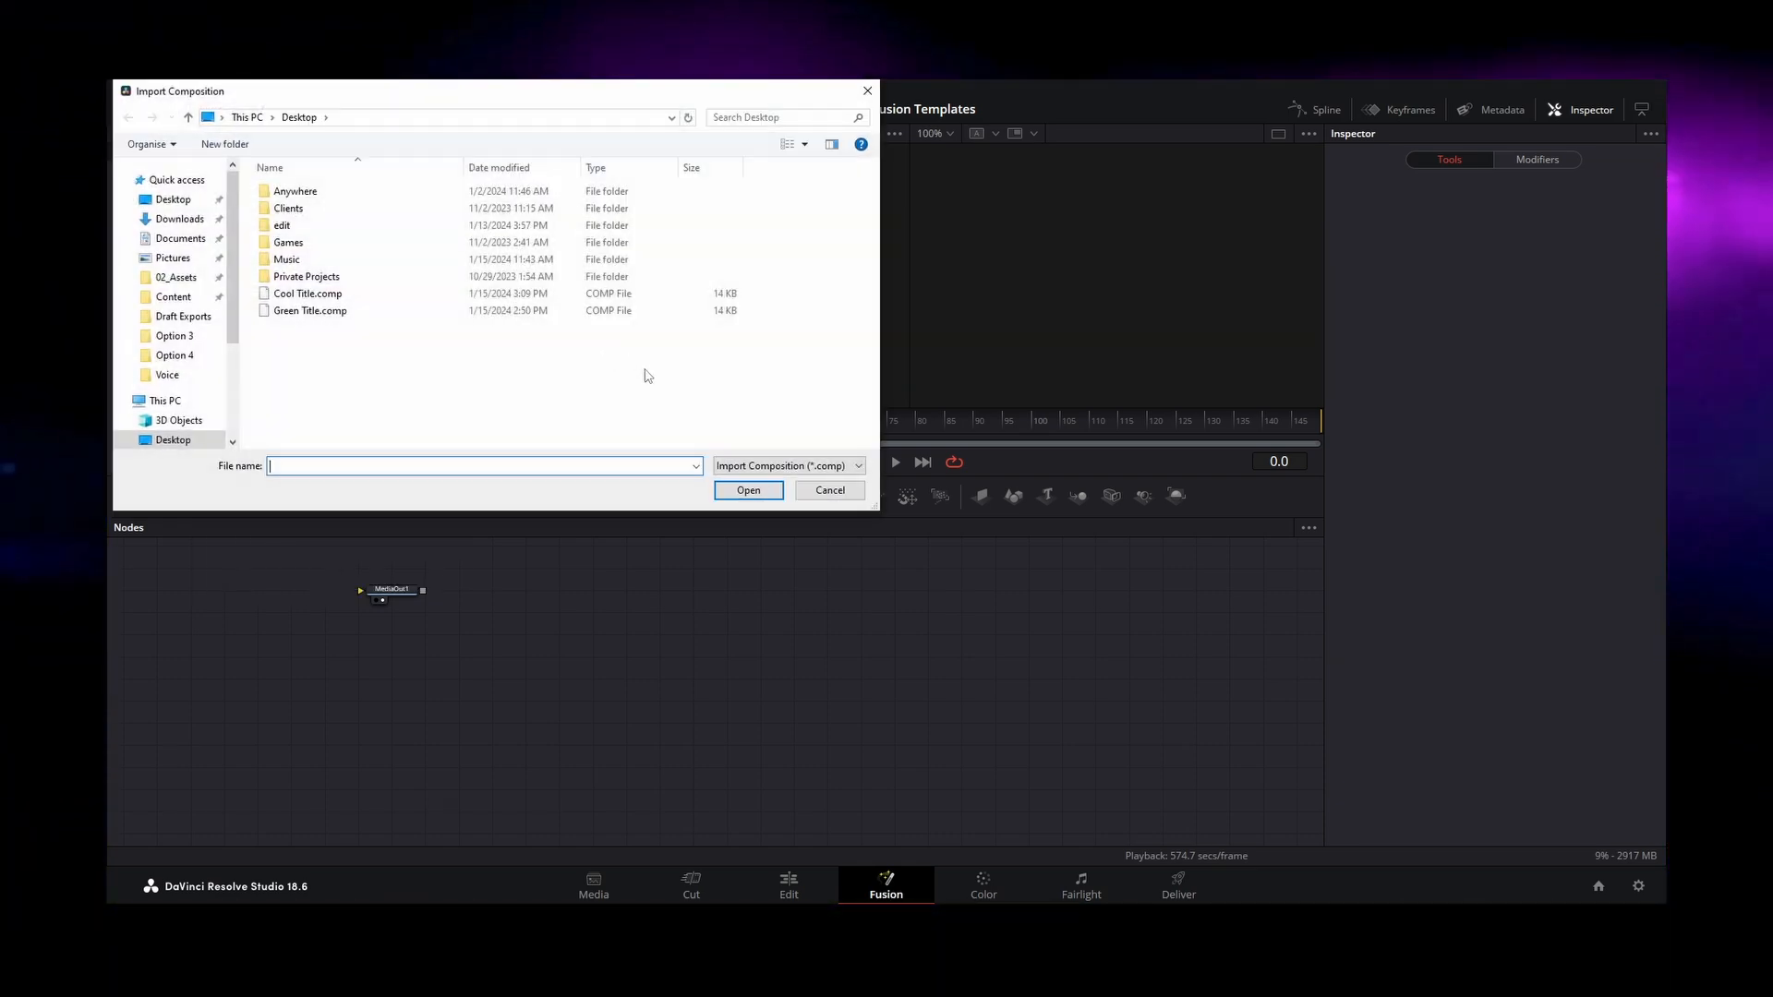
{"action": "double_click", "coordinate": [369, 311]}
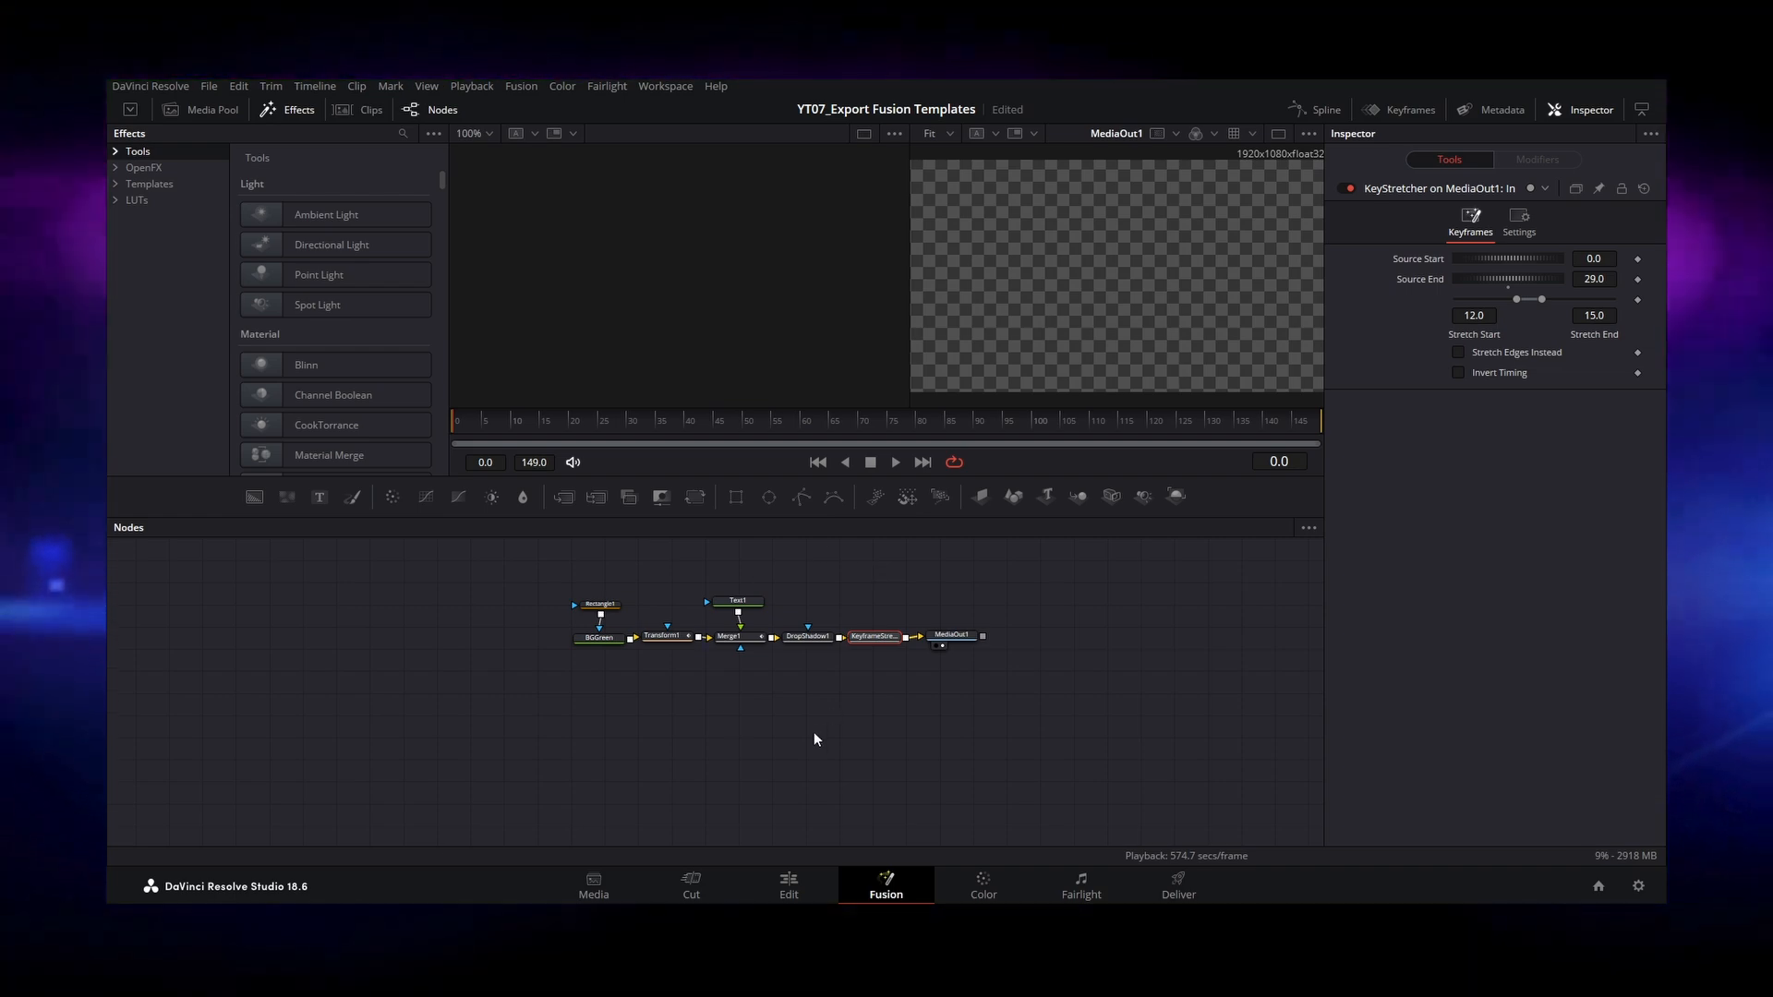
{"action": "left_click", "coordinate": [789, 888]}
{"action": "left_click_drag", "start_coordinate": [667, 661], "coordinate": [628, 658]}
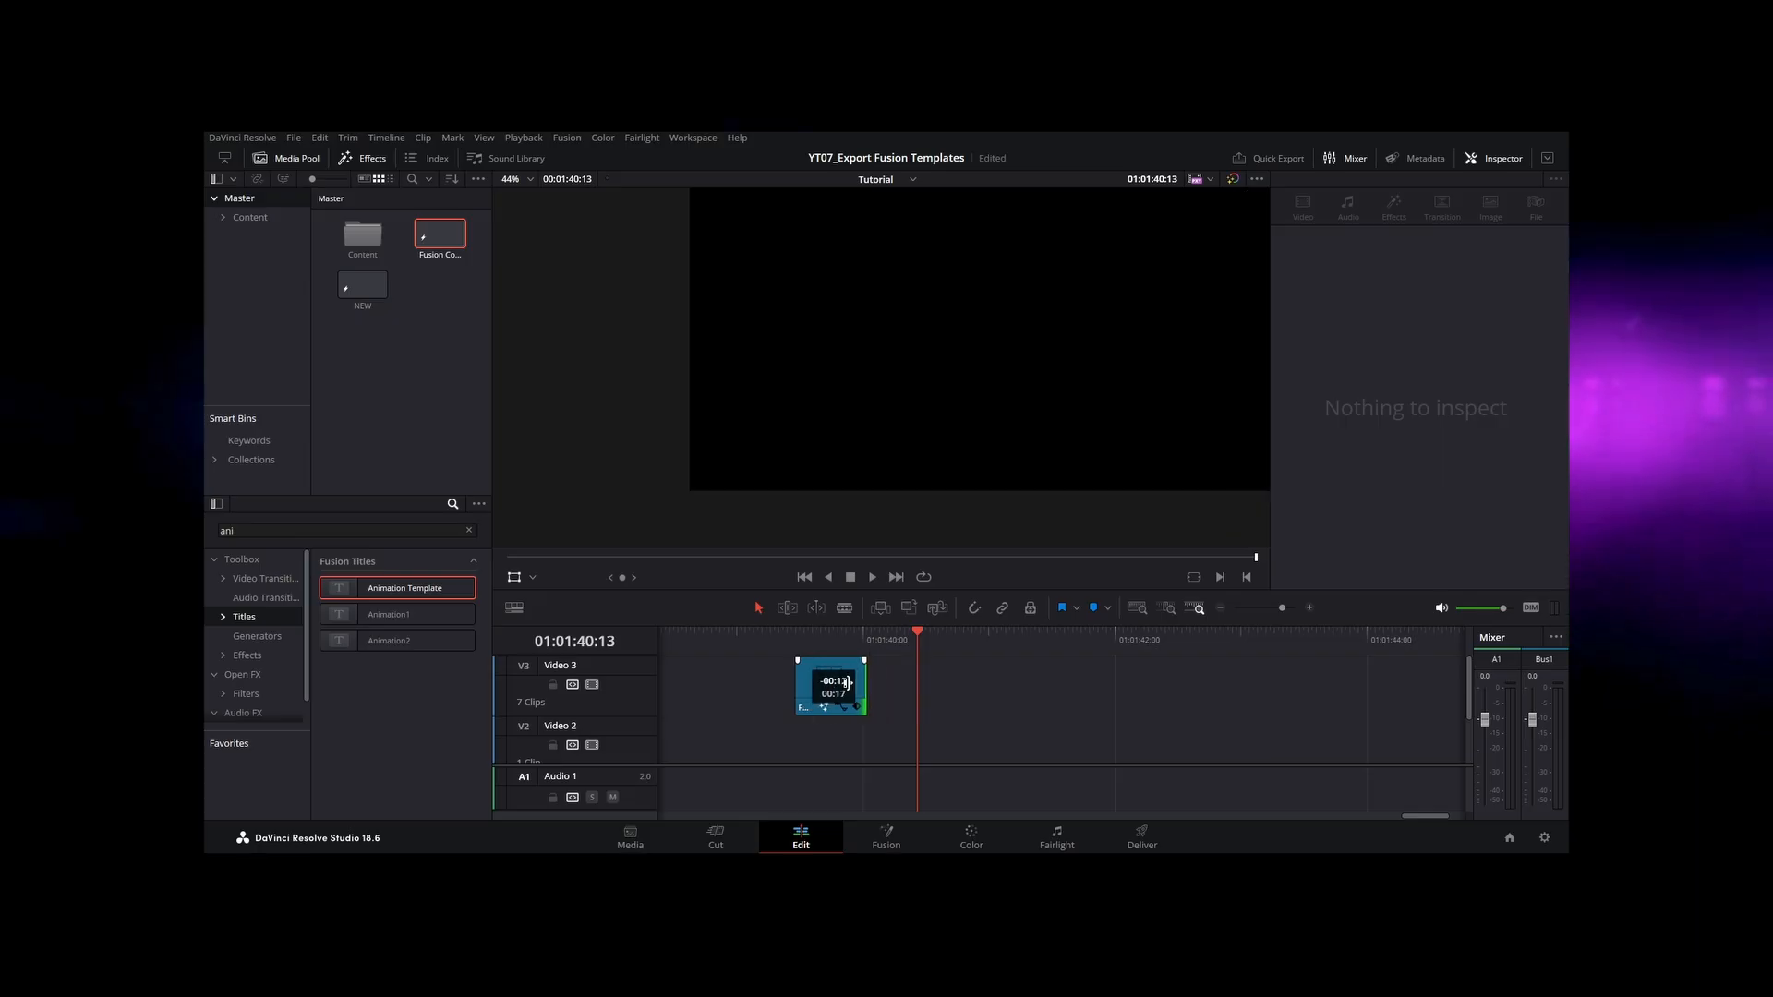
Step: Trim the end of the Fusion composition clip on Video 3 to 01:01:40:02 and play it from its start
{"action": "mouse_move", "coordinate": [870, 688]}
{"action": "left_mouse_down"}
{"action": "mouse_move", "coordinate": [827, 687]}
{"action": "mouse_move", "coordinate": [871, 687]}
{"action": "left_mouse_up"}
{"action": "left_click", "coordinate": [794, 640]}
{"action": "key", "text": "space"}
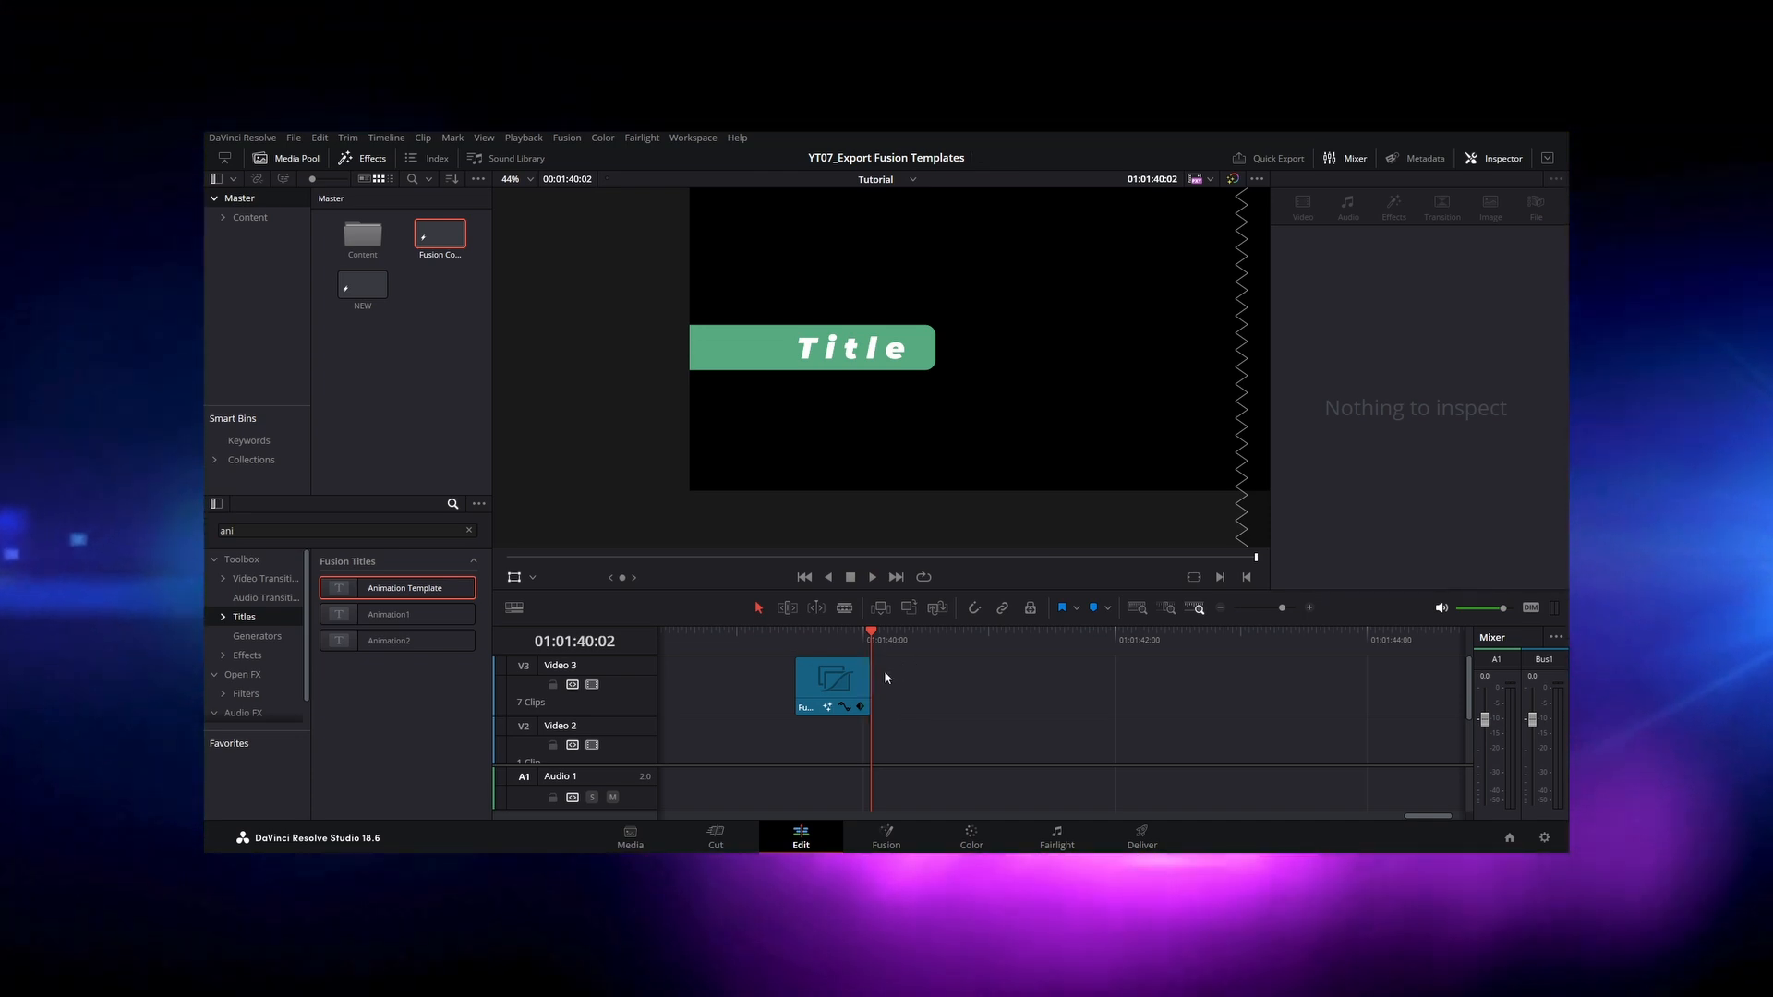
Step: Extend the end of the Fusion composition clip to about 01:01:40:15 and play its closing part
{"action": "left_click_drag", "start_coordinate": [871, 683], "coordinate": [932, 681]}
{"action": "left_click", "coordinate": [855, 640]}
{"action": "key", "text": "space"}
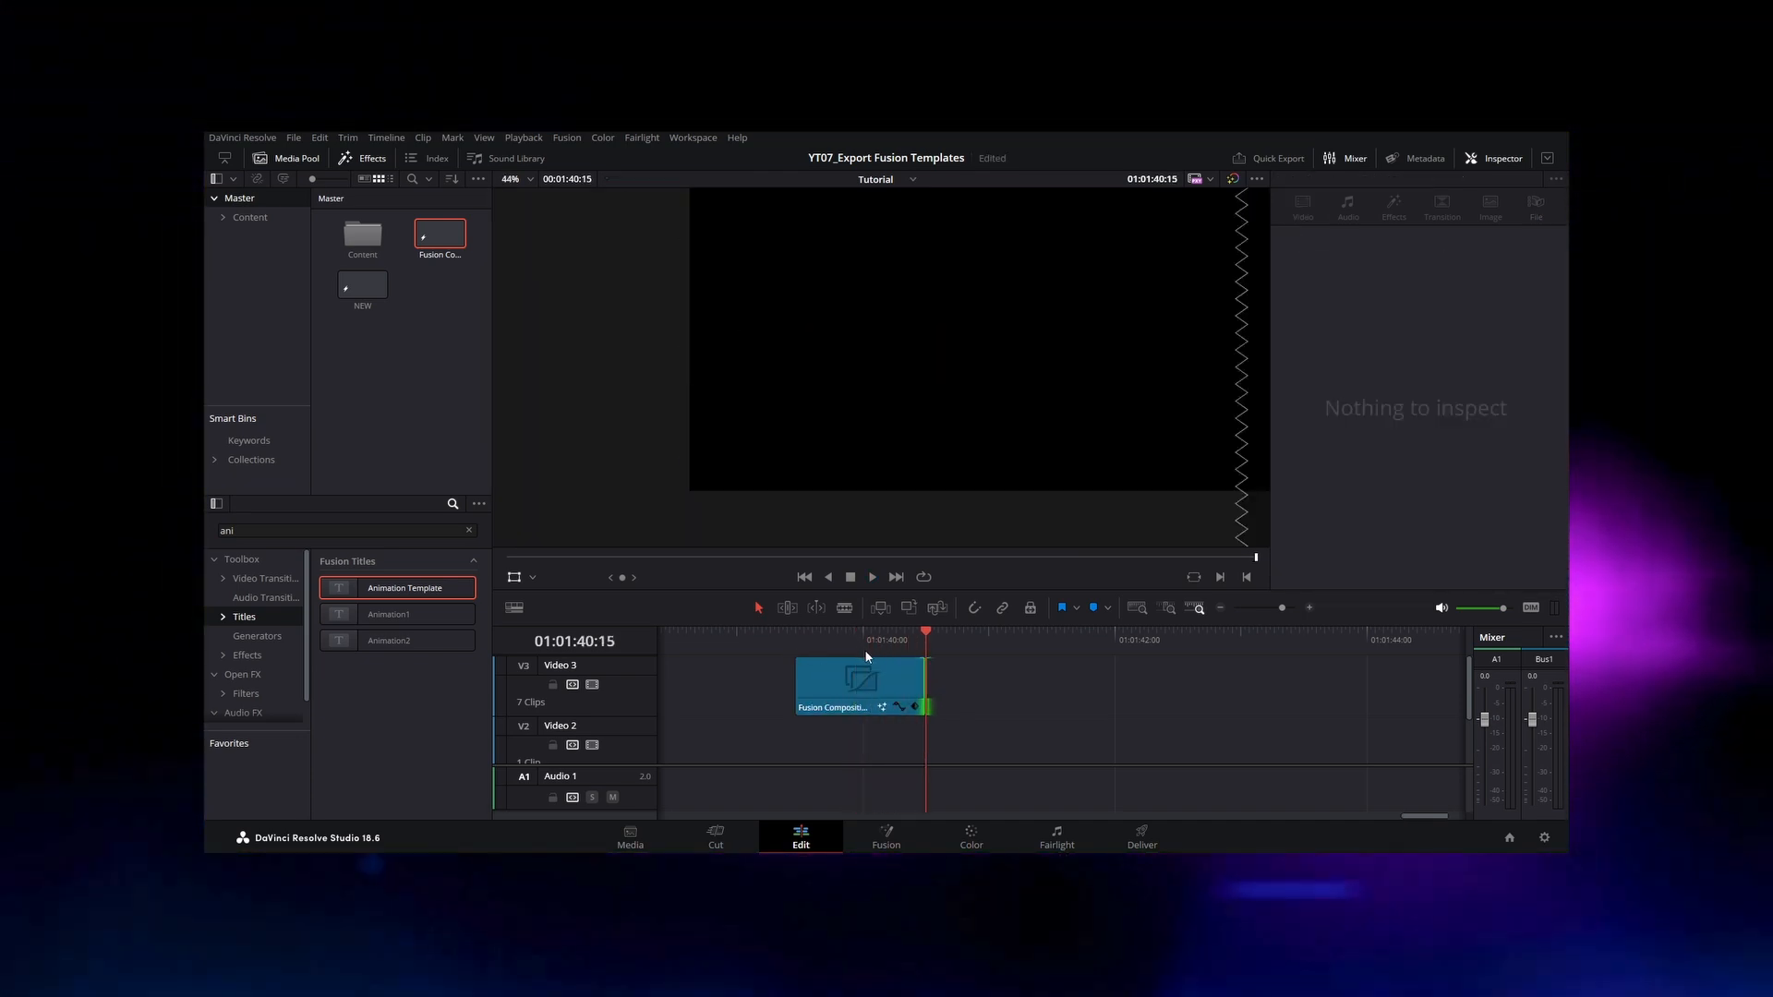
Step: Shorten the Fusion composition clip so it ends at about 01:01:40:05 and play it from just before its start
{"action": "left_click", "coordinate": [850, 639]}
{"action": "left_click_drag", "start_coordinate": [850, 639], "coordinate": [884, 641]}
{"action": "left_click_drag", "start_coordinate": [922, 680], "coordinate": [878, 679]}
{"action": "left_click", "coordinate": [787, 642]}
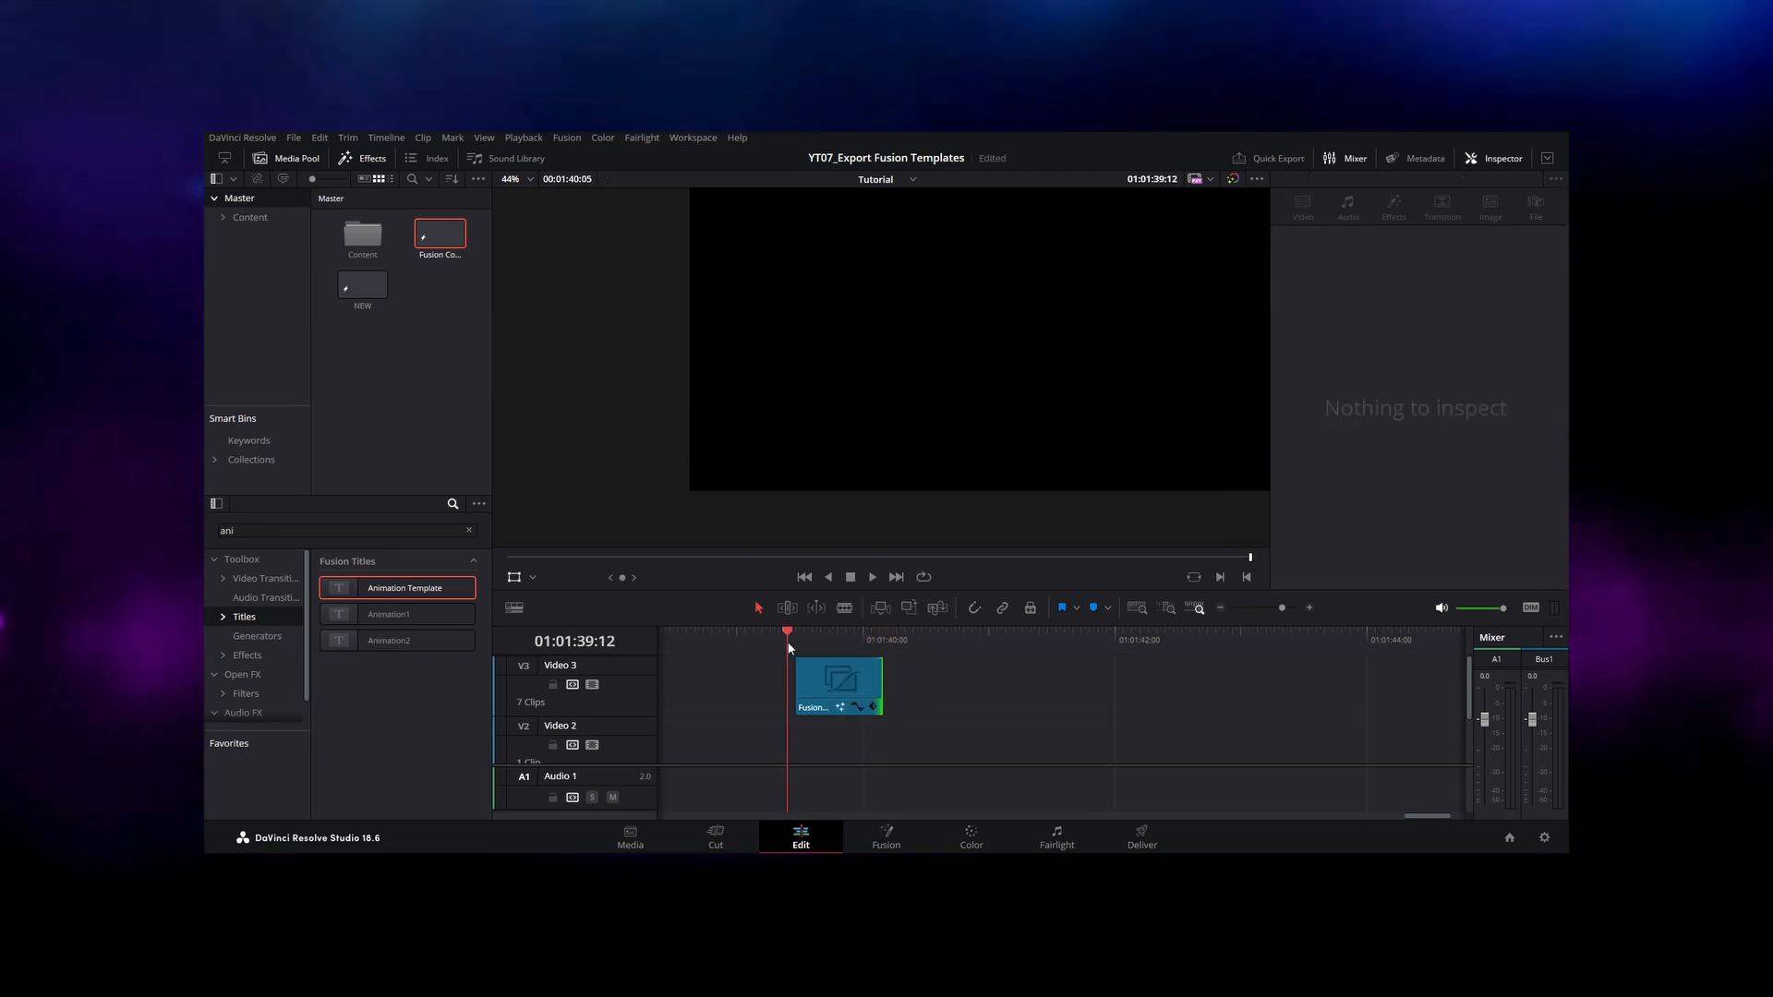
{"action": "key", "text": "space"}
Step: Copy all the title nodes except MediaOut1 from the Fusion composition
{"action": "left_click_drag", "start_coordinate": [673, 542], "coordinate": [206, 656]}
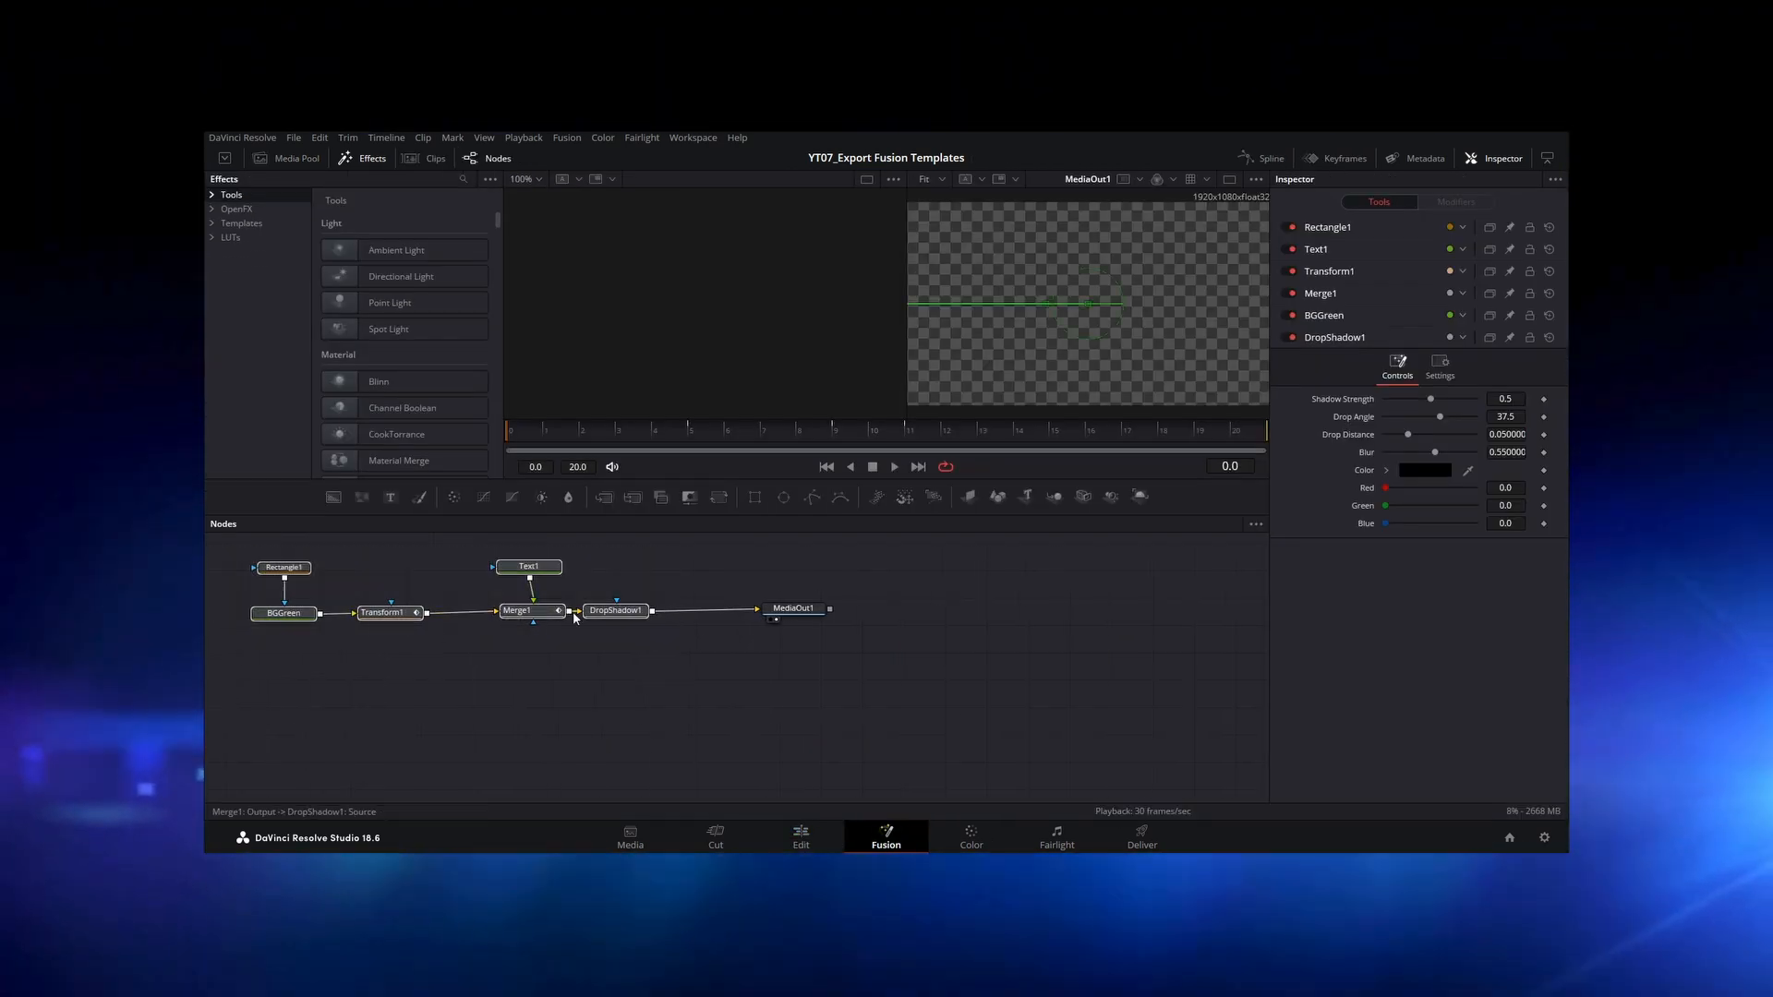
{"action": "right_click", "coordinate": [600, 614]}
{"action": "left_click", "coordinate": [642, 217]}
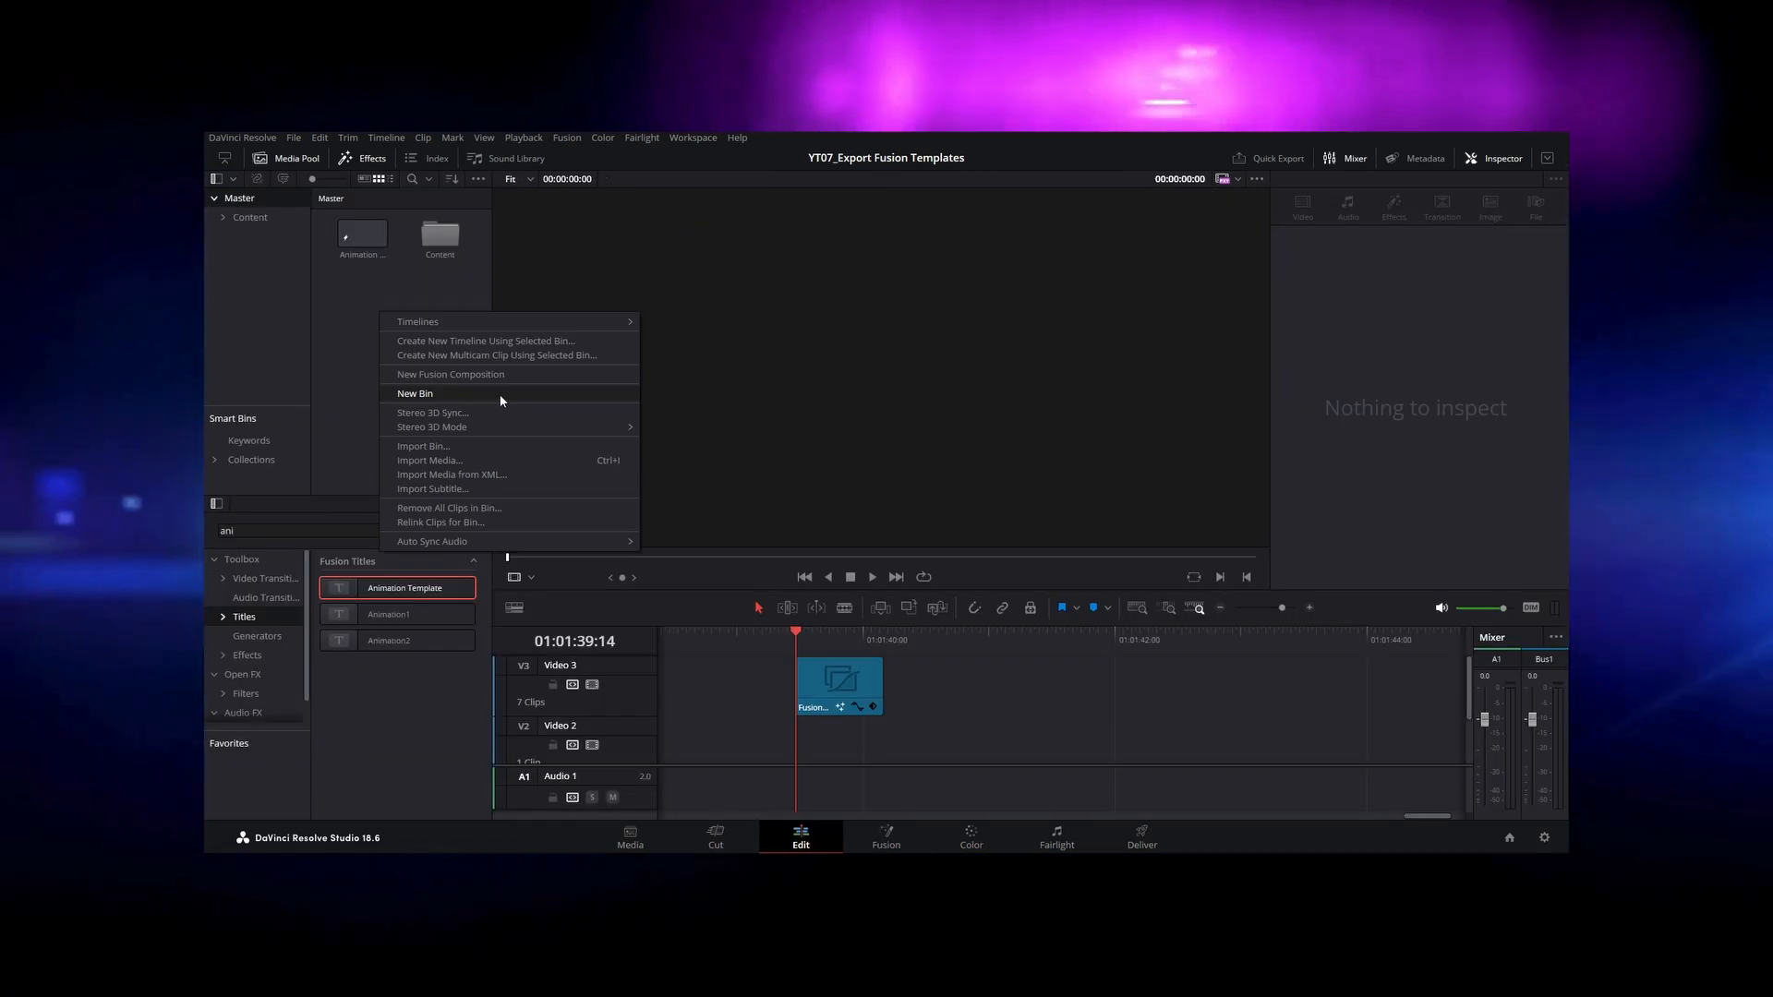
Step: Create a Fusion composition clip named TEST with a duration of 00:00:01:00 and place it after the existing clip on Video 3
{"action": "left_click", "coordinate": [504, 374]}
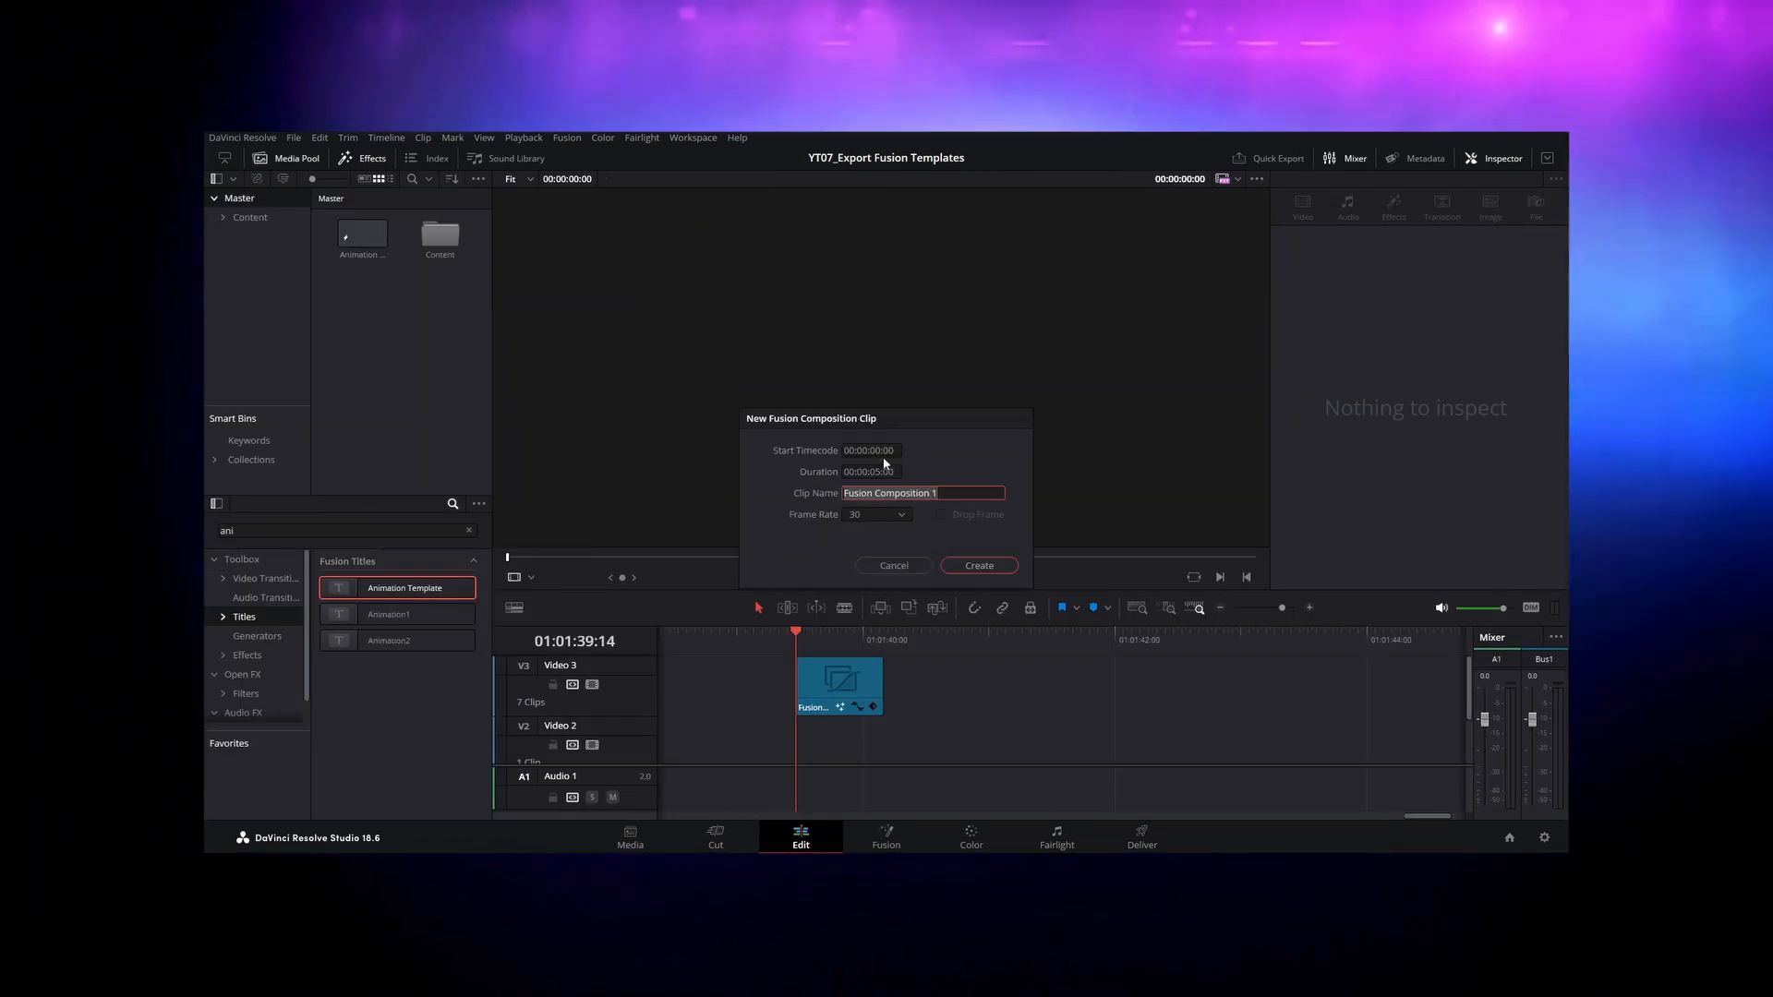
{"action": "left_click", "coordinate": [877, 472]}
{"action": "left_click", "coordinate": [875, 471]}
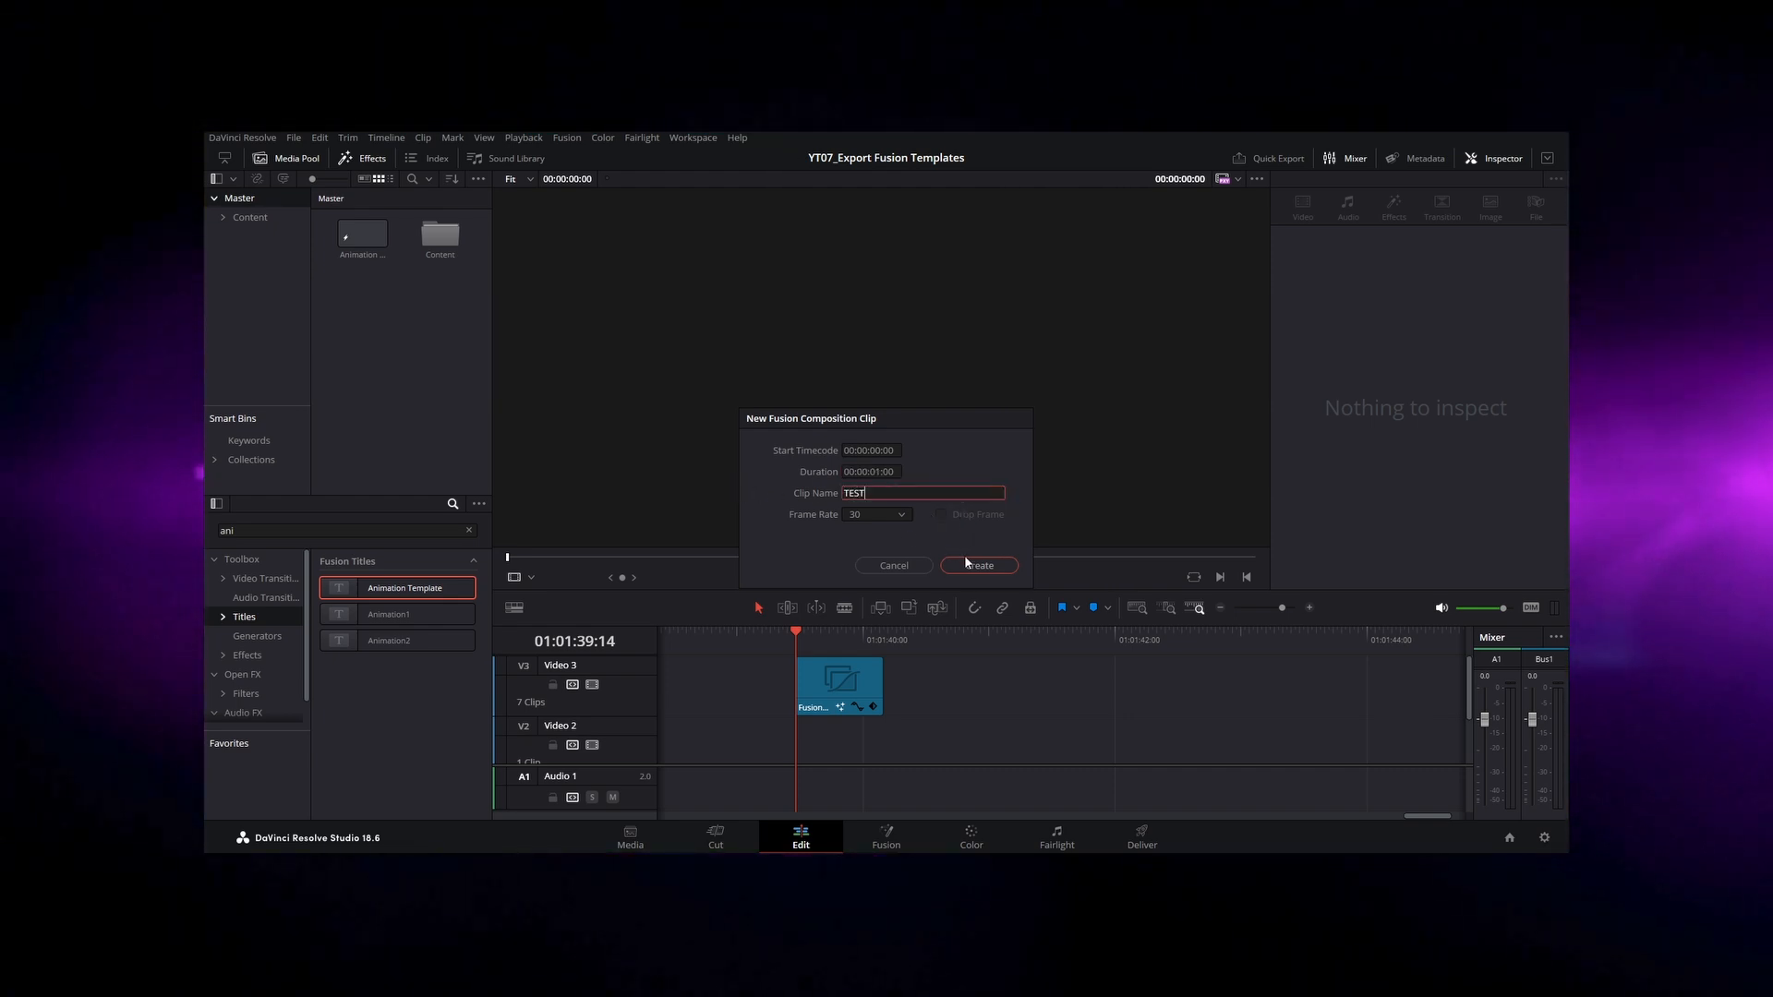
{"action": "left_click_drag", "start_coordinate": [368, 299], "coordinate": [927, 687]}
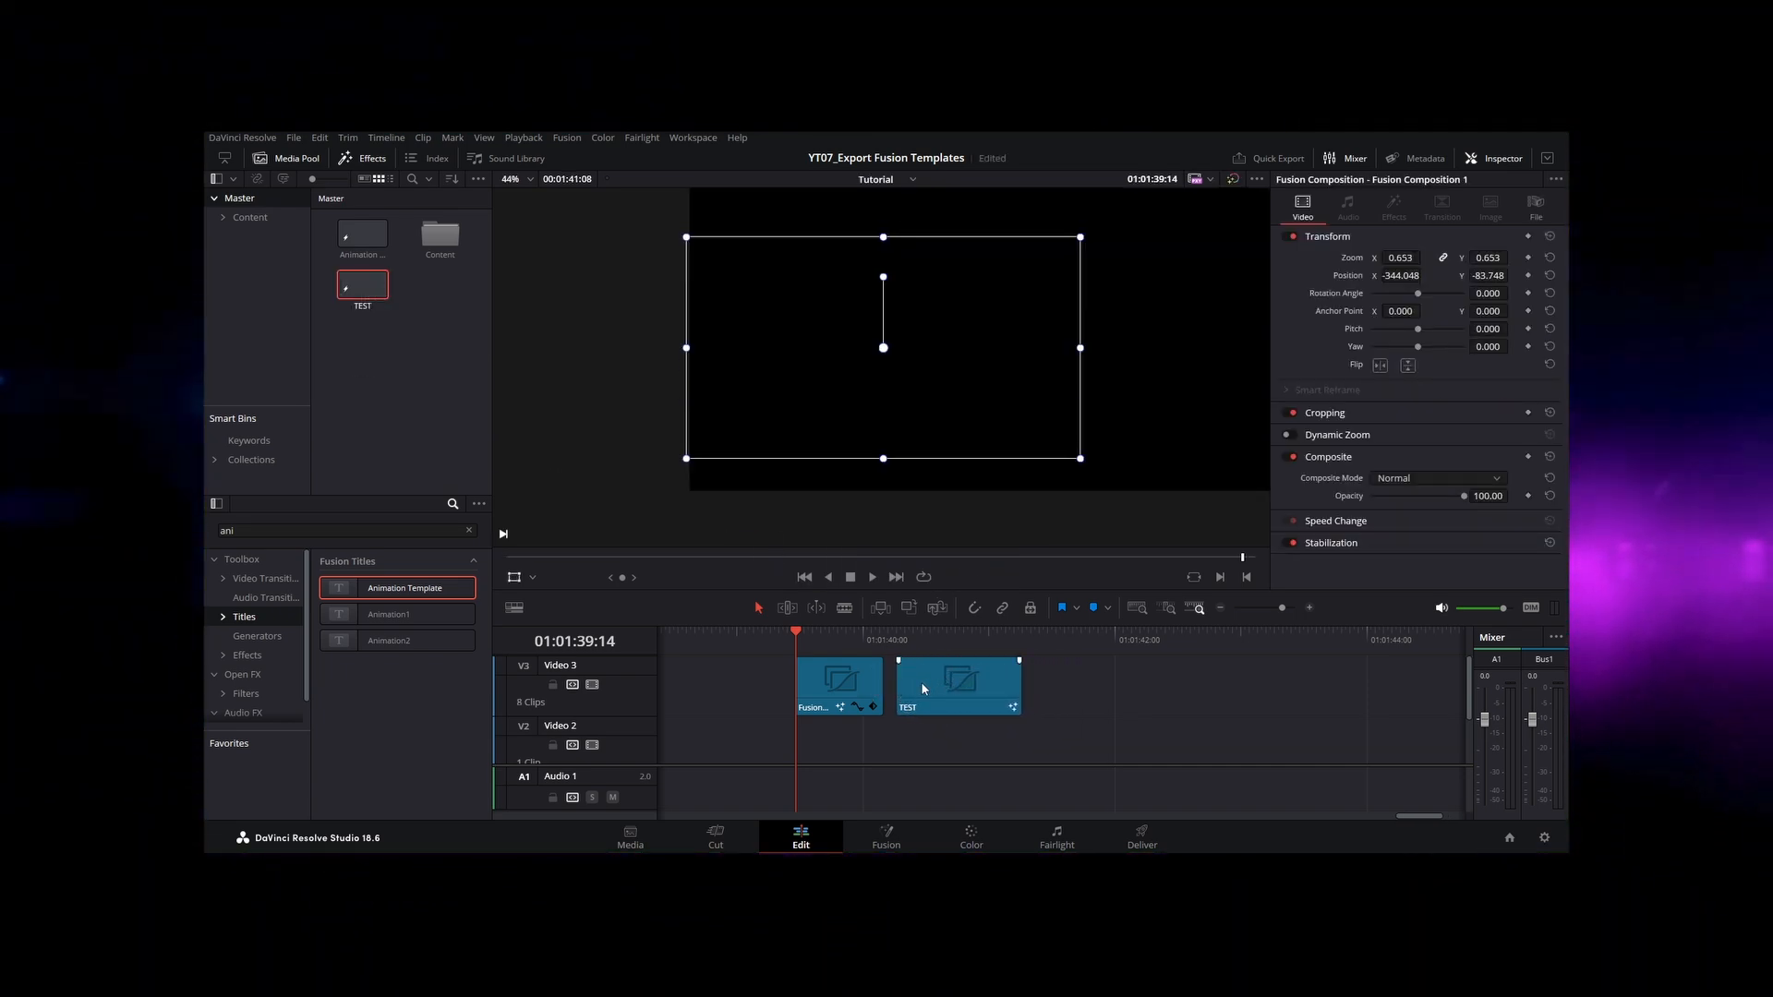
Step: Paste the title nodes from the original composition into the TEST composition, feed DropShadow1 into MediaOut1 and play the animation
{"action": "right_click", "coordinate": [833, 681]}
{"action": "left_click", "coordinate": [902, 627]}
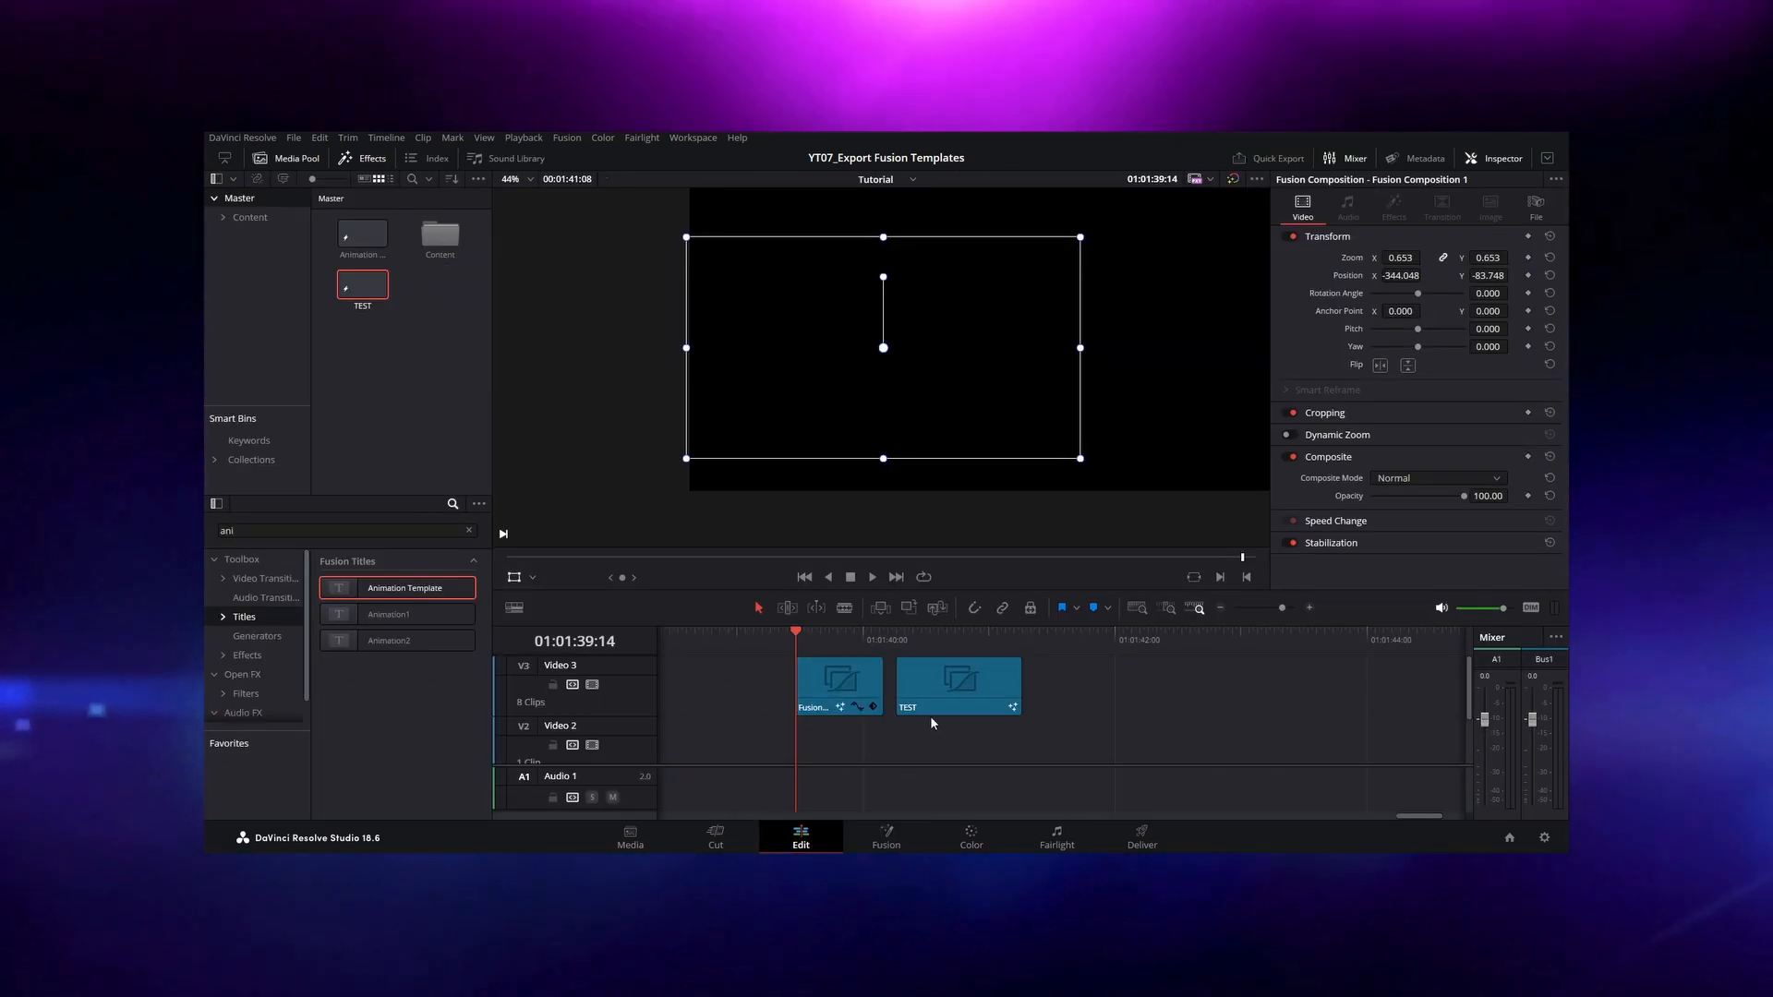
{"action": "right_click", "coordinate": [934, 683]}
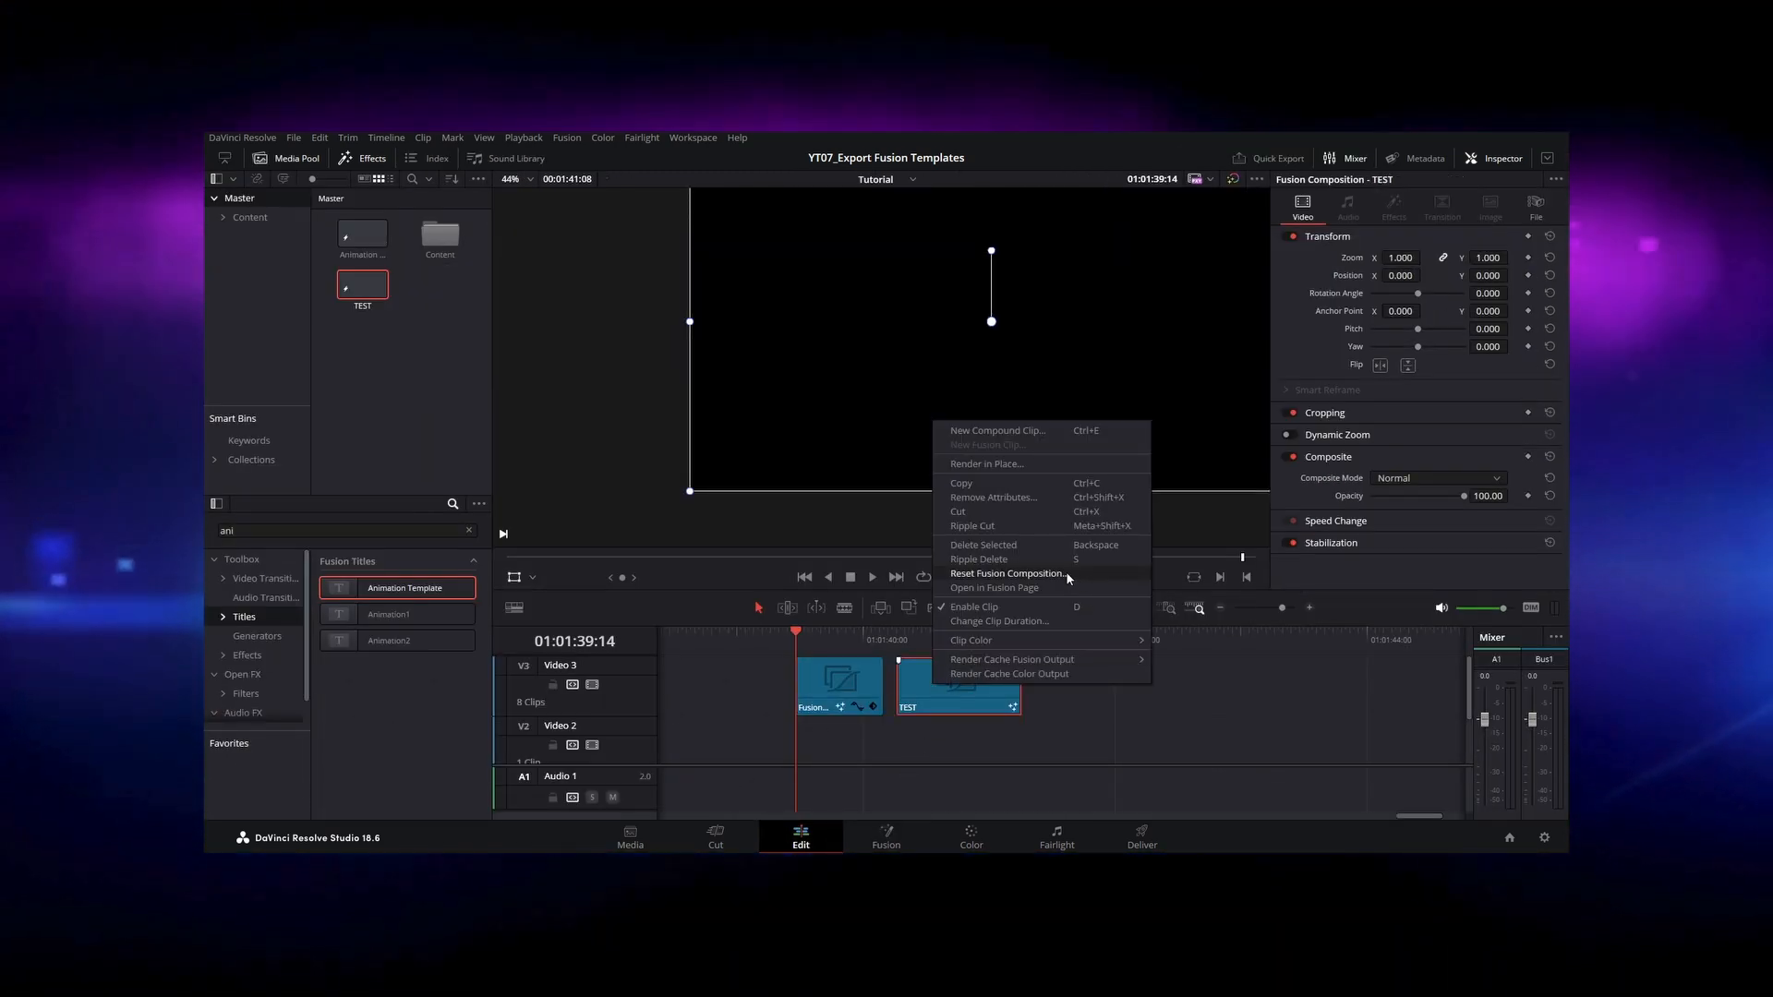
{"action": "left_click", "coordinate": [1061, 588]}
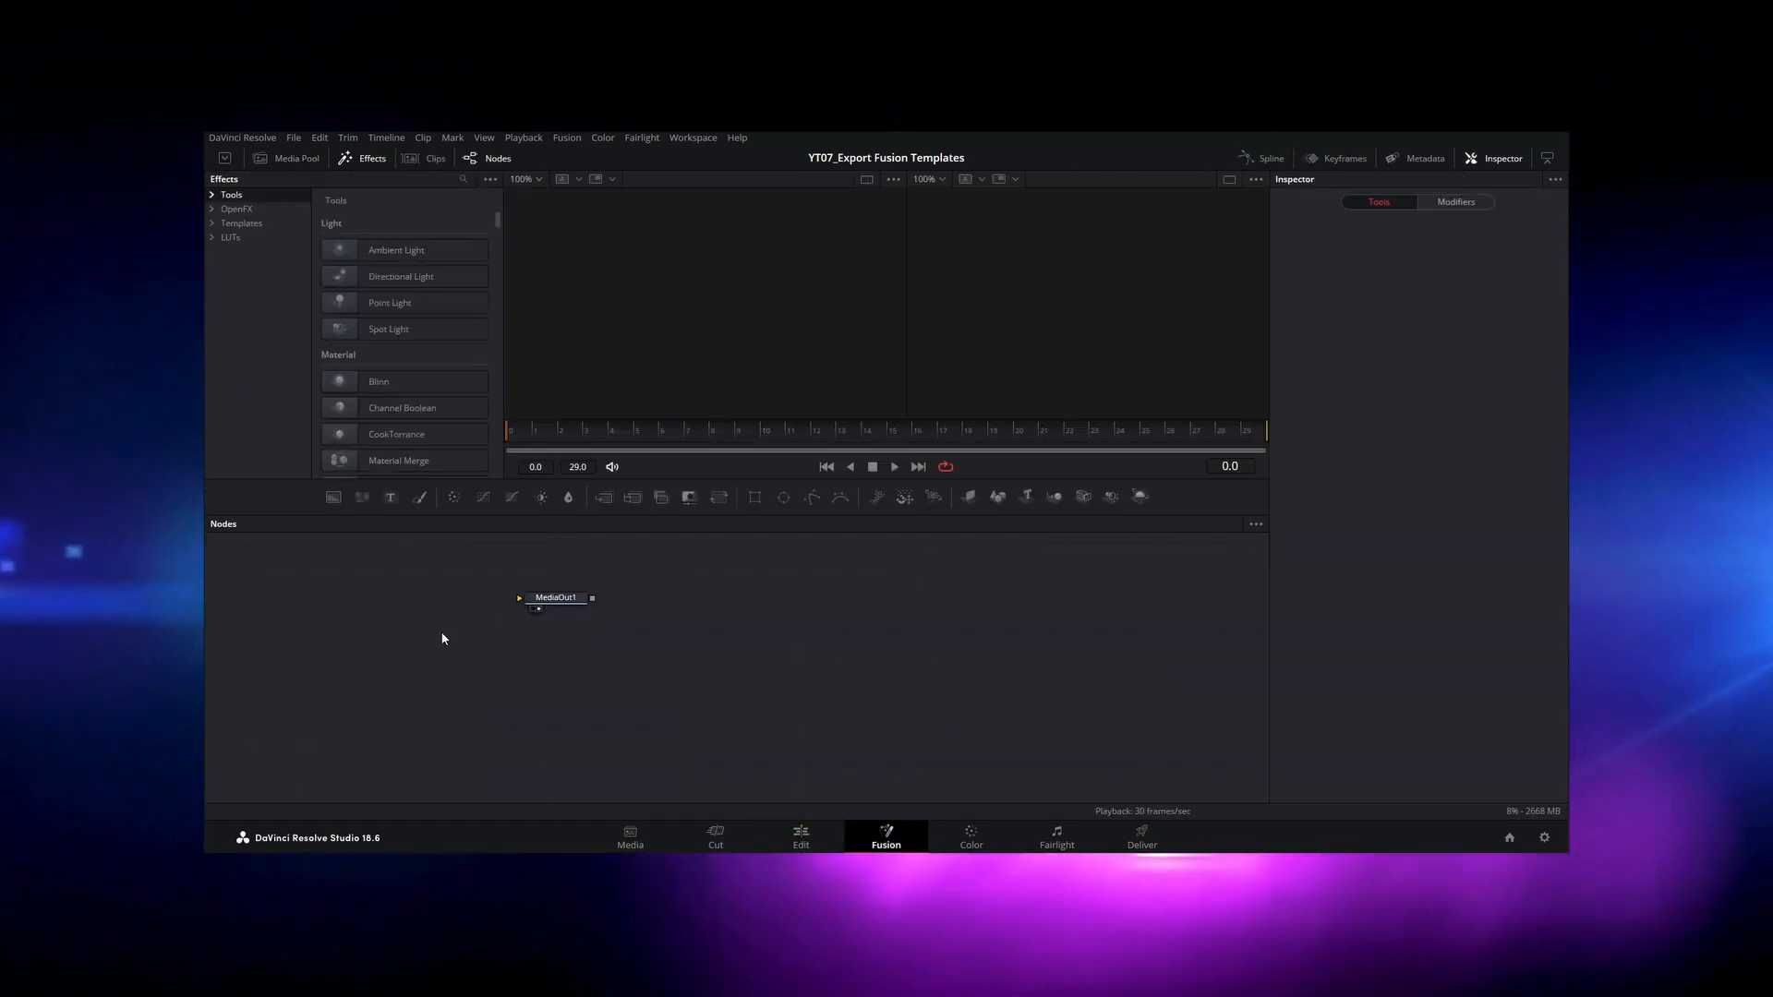
{"action": "key", "text": "ctrl+v"}
{"action": "left_click_drag", "start_coordinate": [553, 629], "coordinate": [839, 632]}
{"action": "key", "text": "space"}
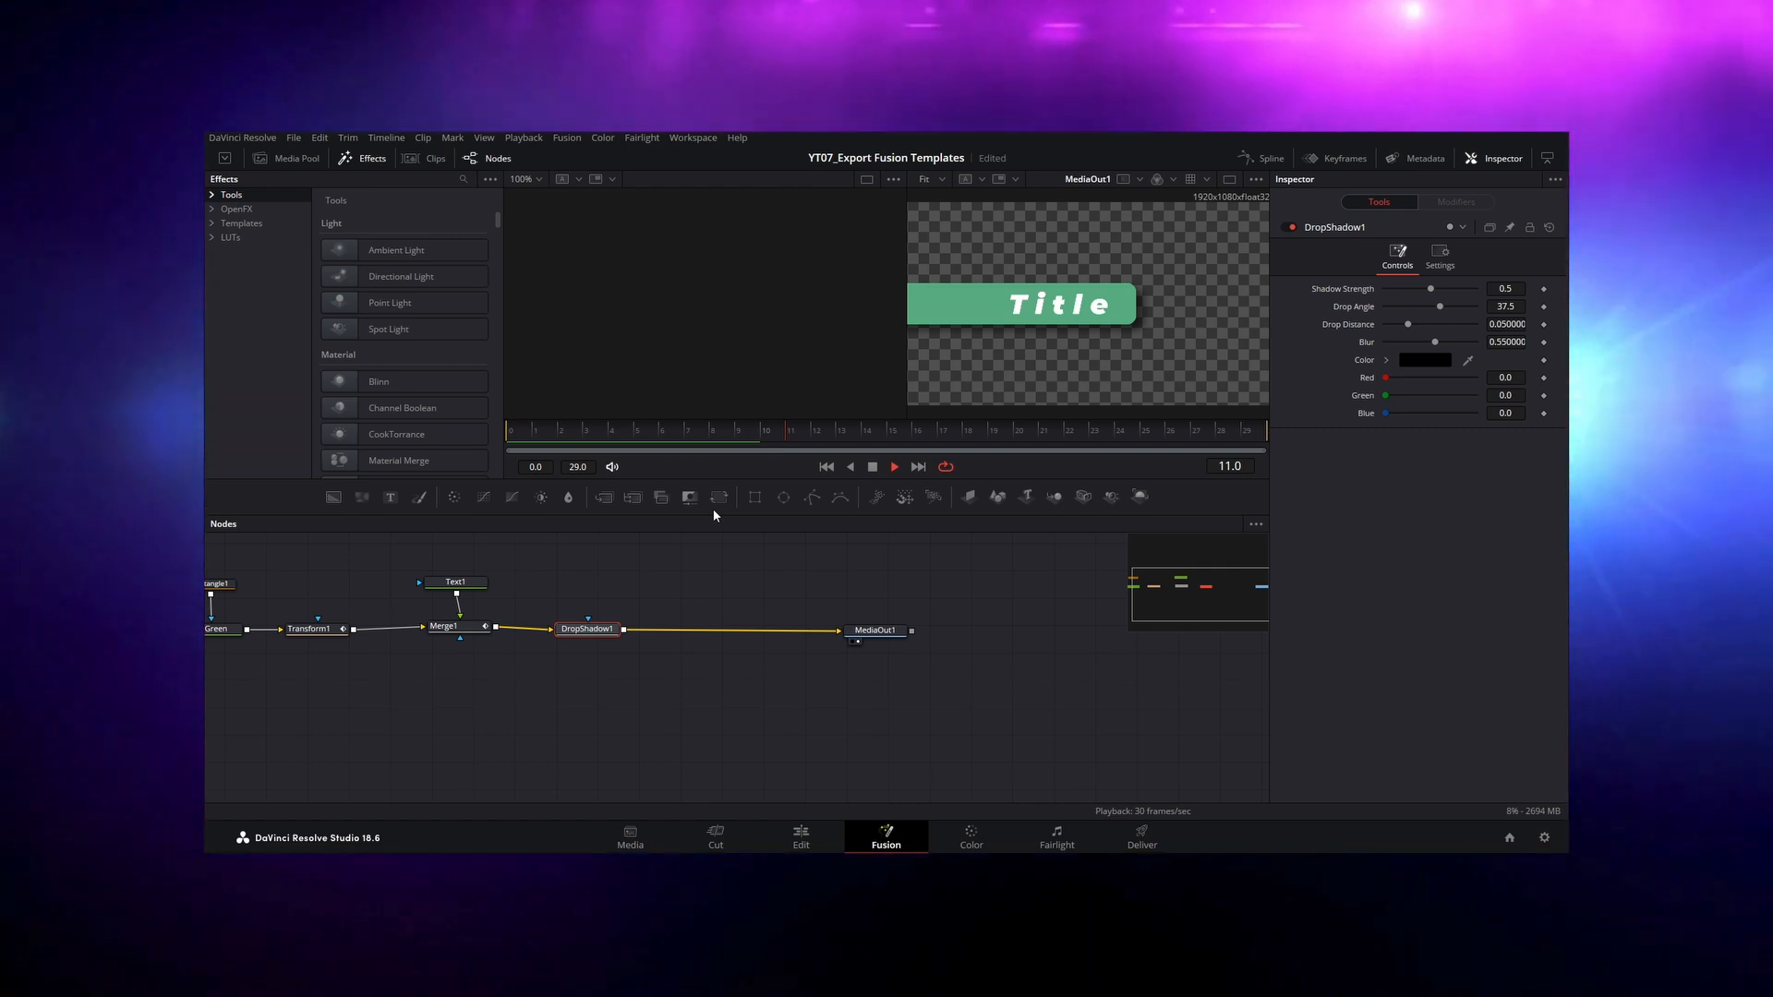
Step: Insert a Keyframe Stretcher node between DropShadow1 and MediaOut1 and set its Source End to 29
{"action": "key", "text": "space"}
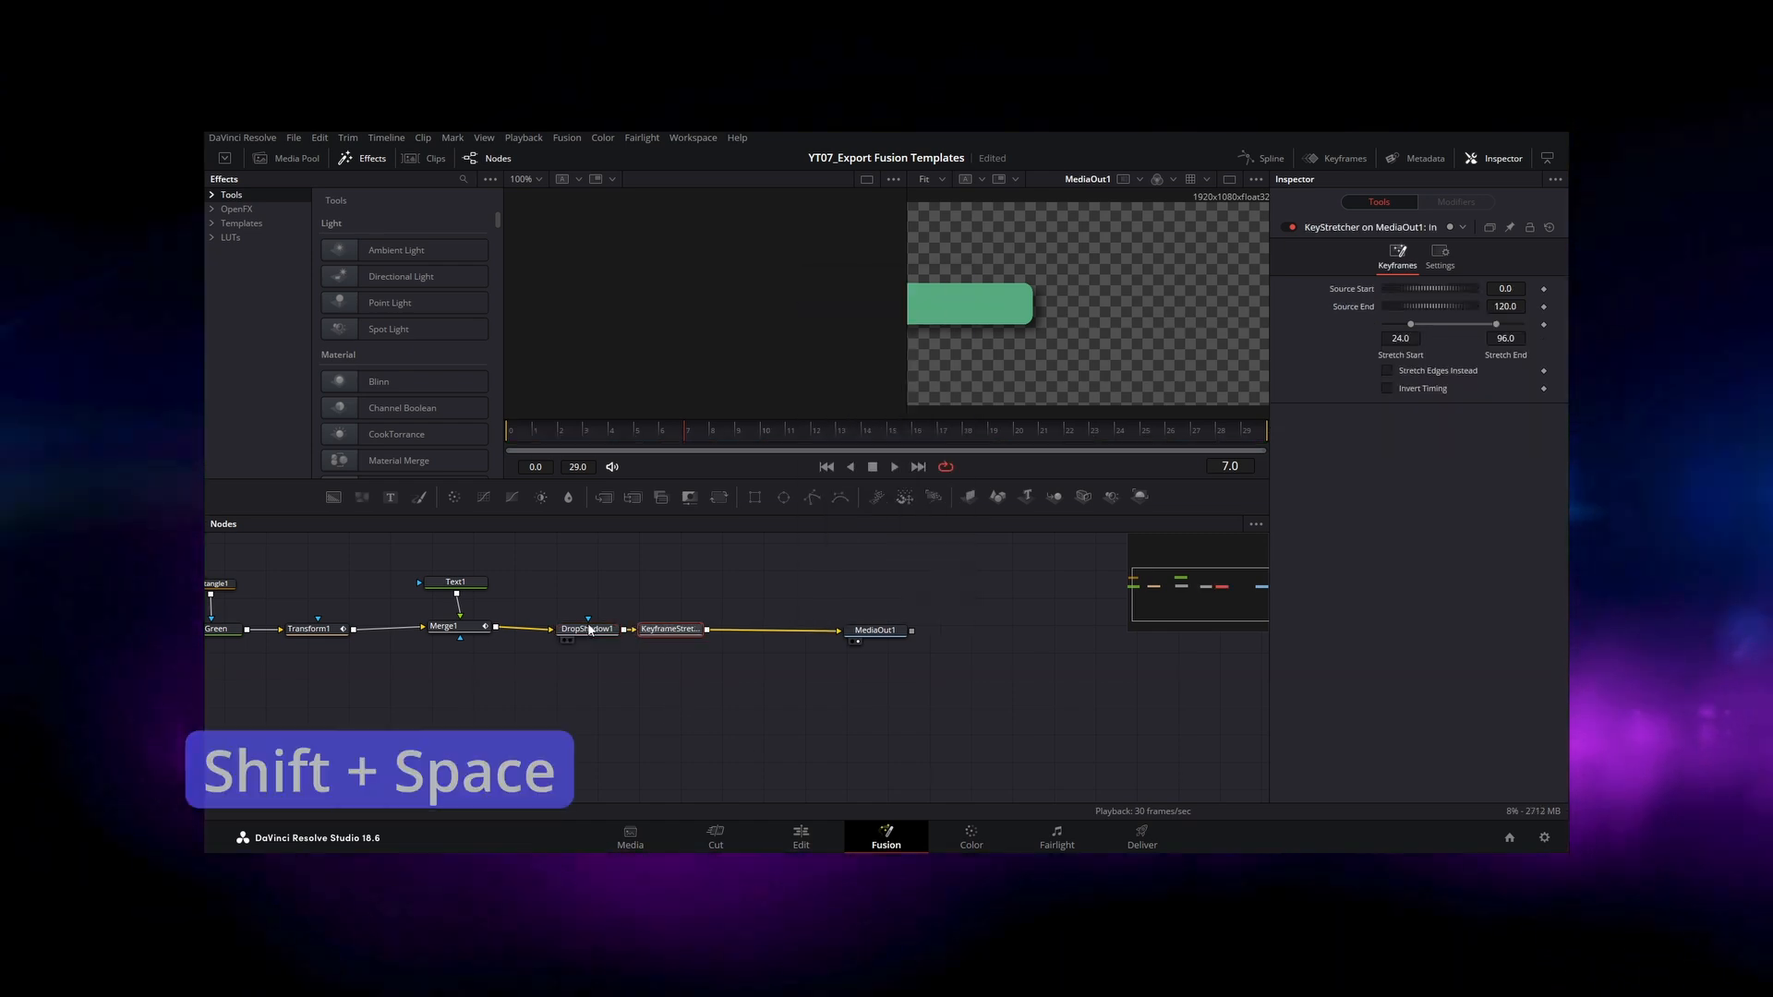
{"action": "left_click", "coordinate": [514, 434]}
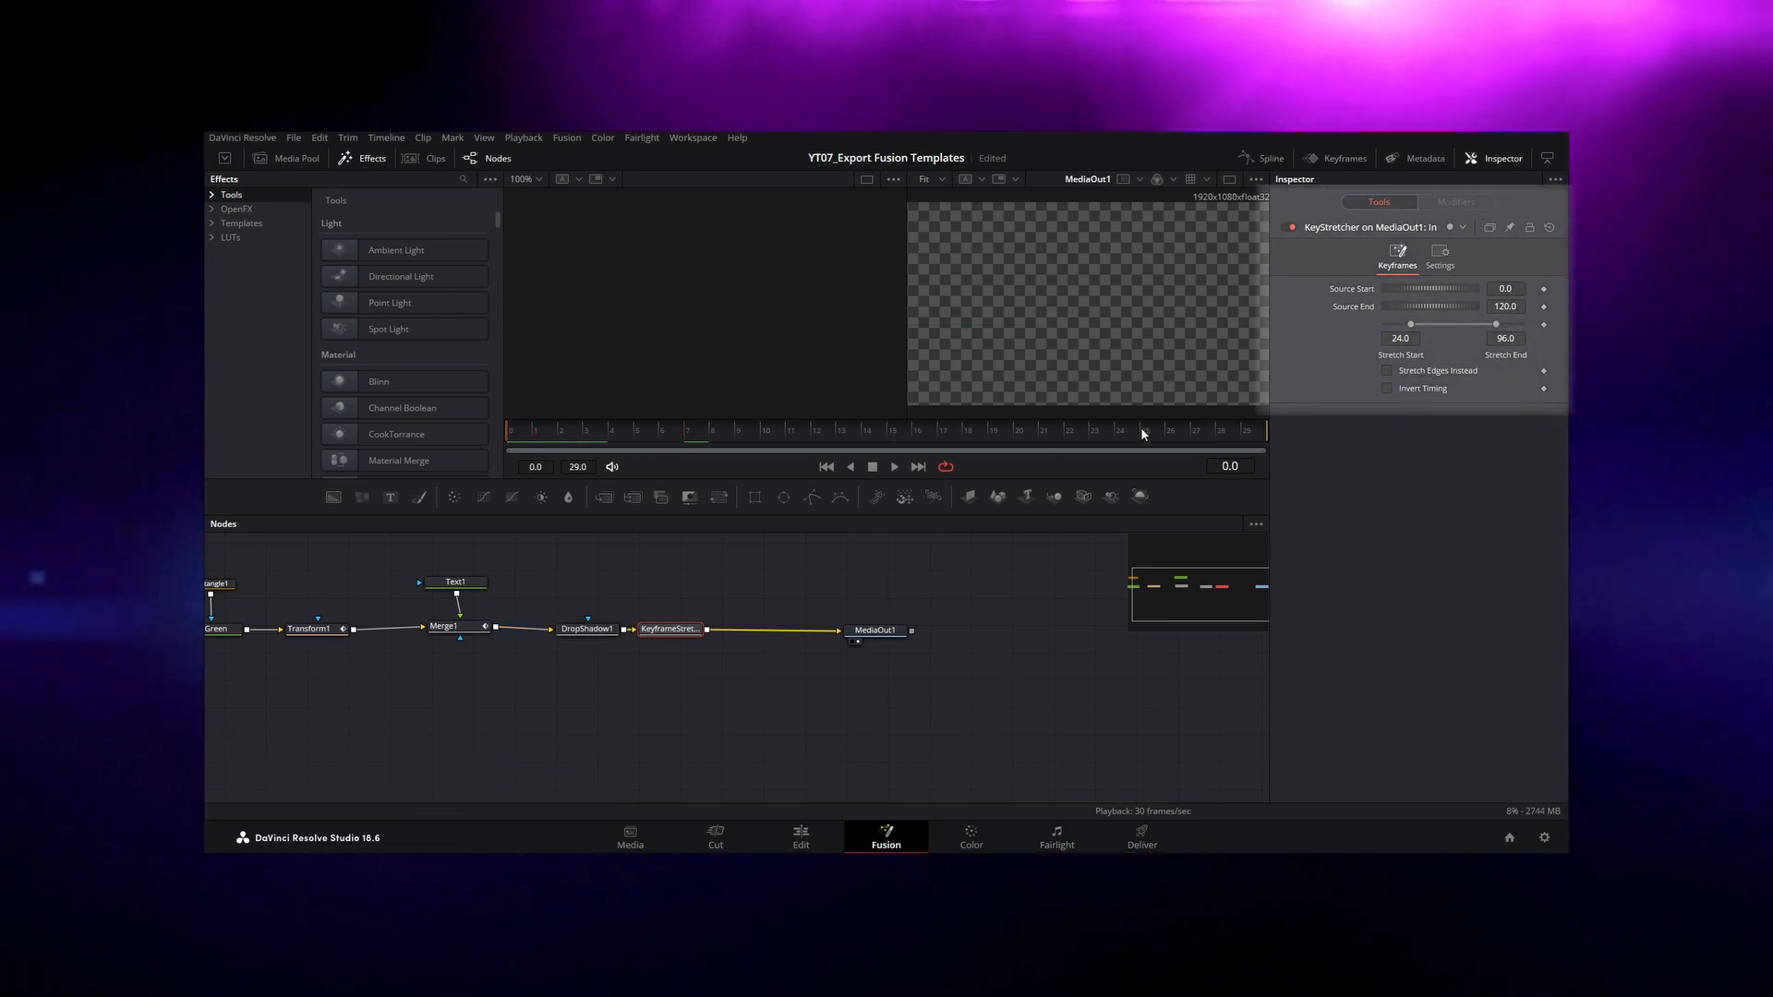
{"action": "left_click", "coordinate": [1505, 307]}
{"action": "type", "text": "29"}
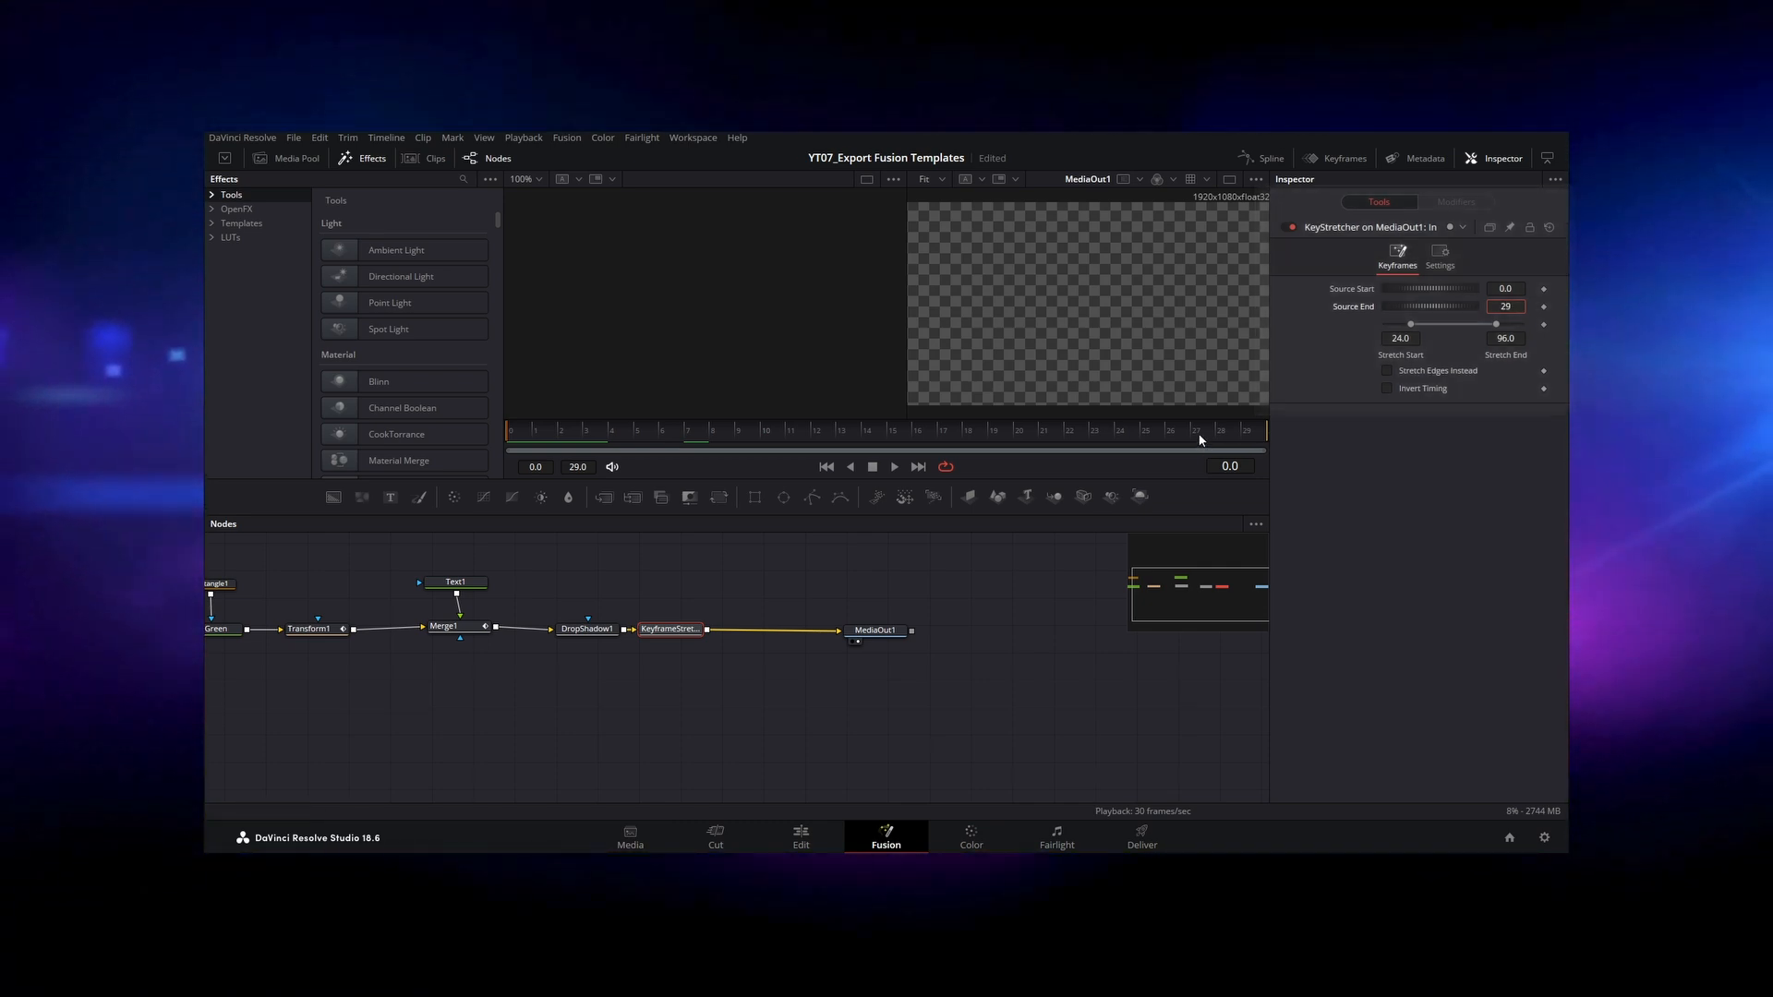
{"action": "key", "text": "Tab"}
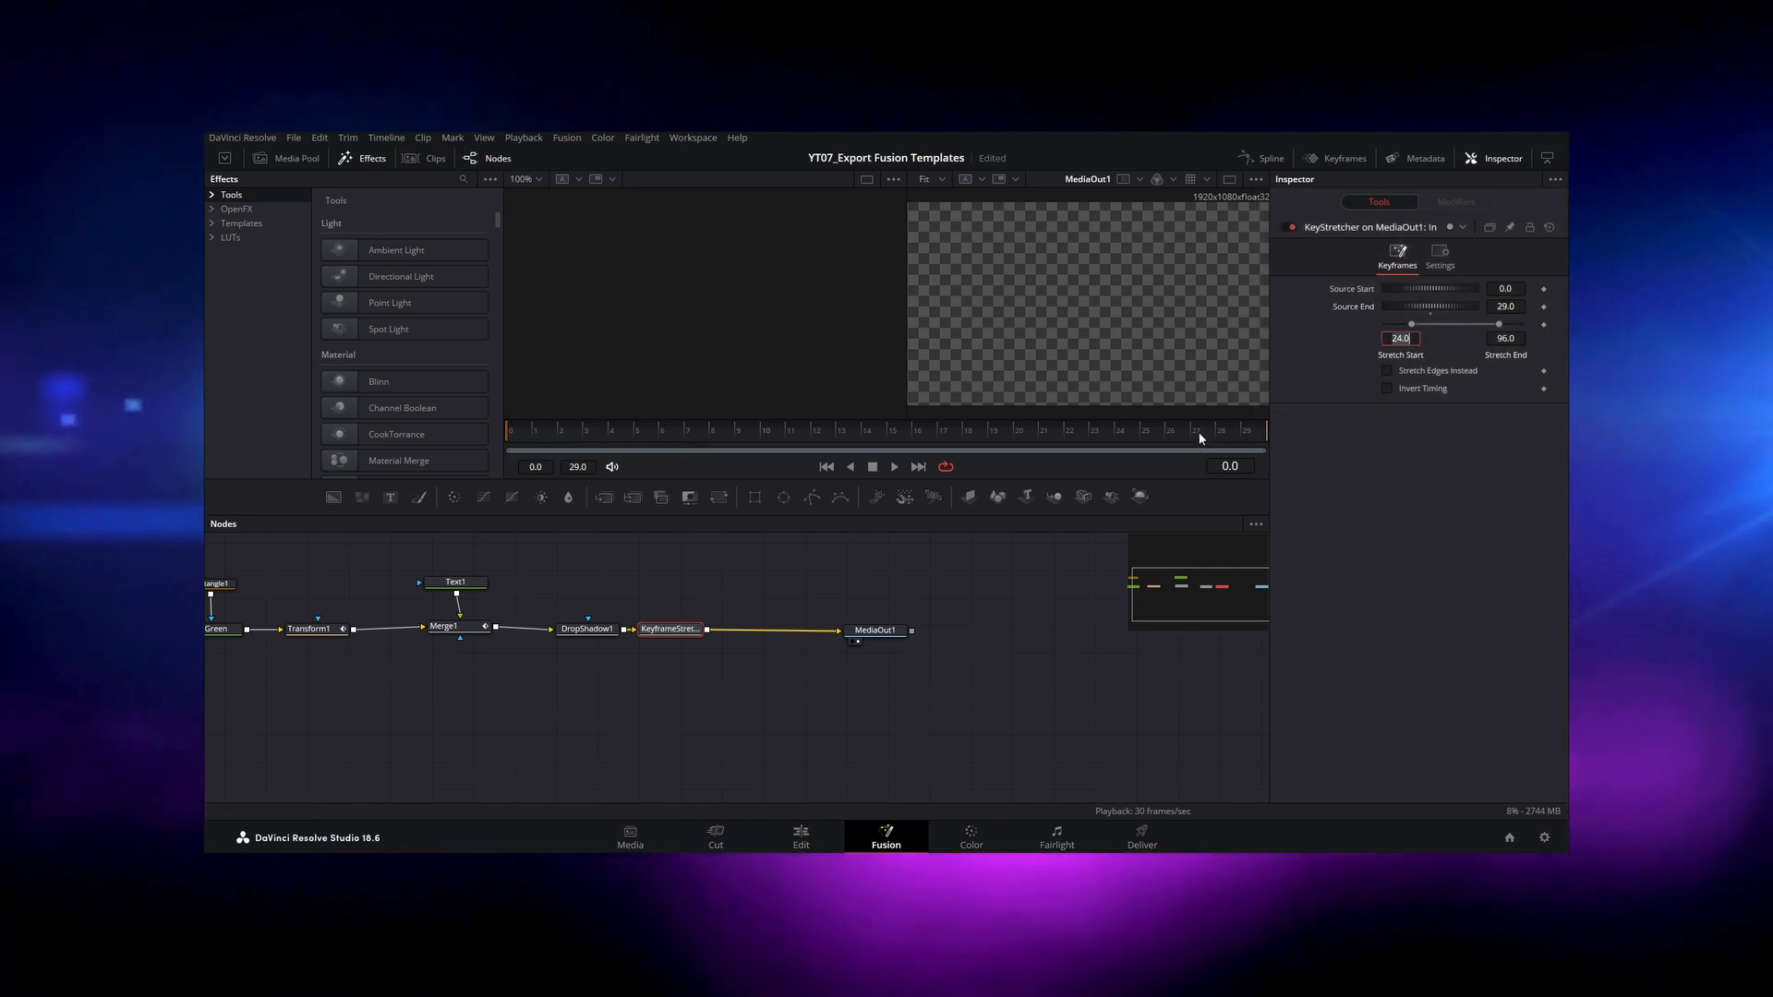
Step: Find the hold section of the title animation and set the Keyframe Stretcher's Stretch Start to 12 and Stretch End to 21
{"action": "left_click_drag", "start_coordinate": [551, 431], "coordinate": [812, 434]}
{"action": "left_click", "coordinate": [1402, 339]}
{"action": "type", "text": "12"}
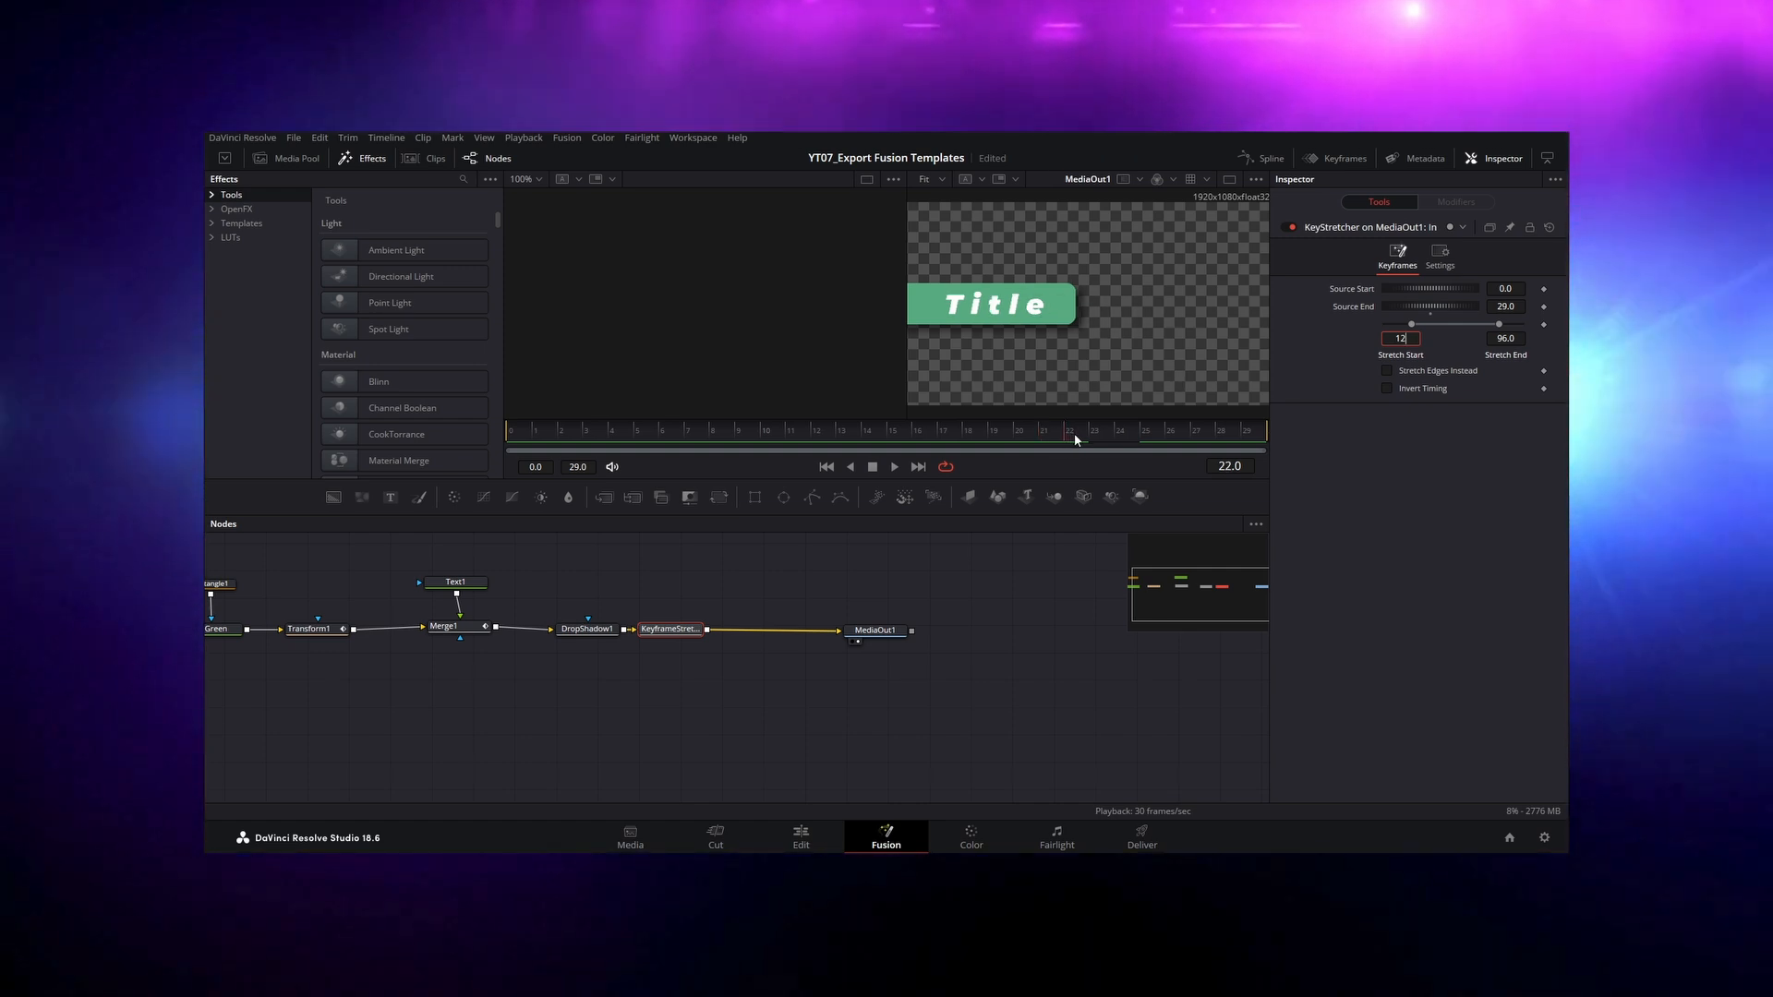
{"action": "left_click", "coordinate": [1504, 336]}
{"action": "type", "text": "2"}
{"action": "key", "text": "Tab"}
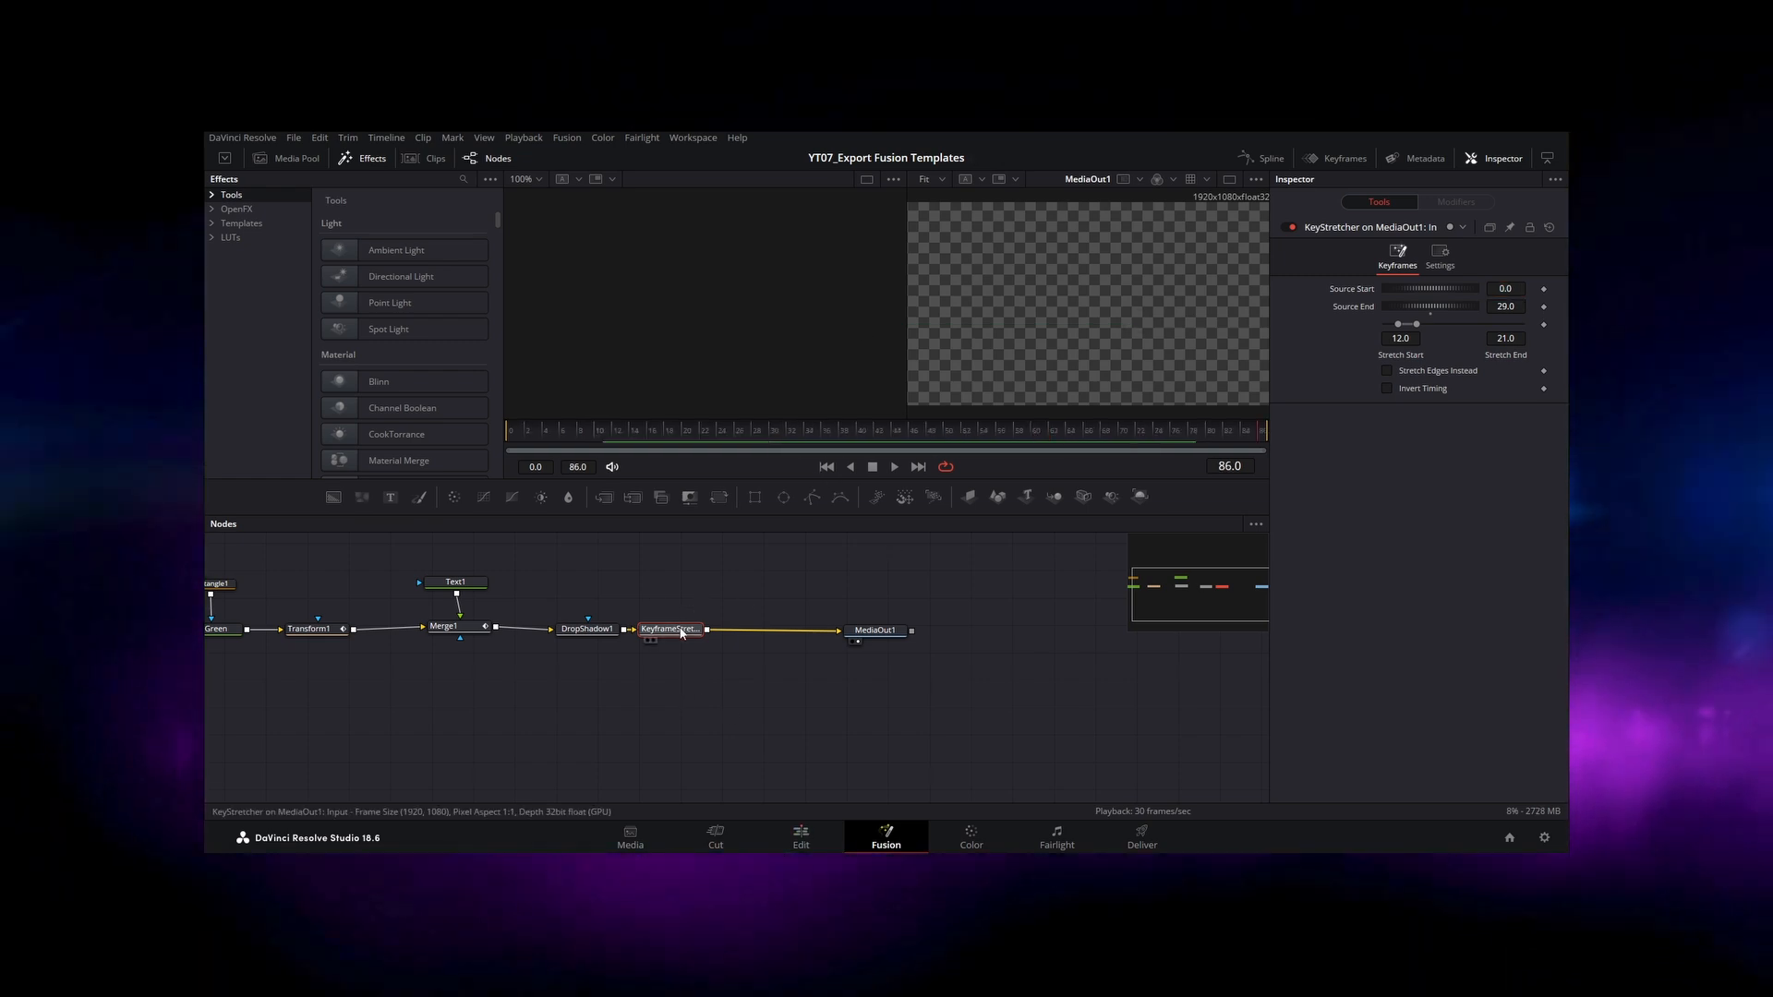
Step: Select all the title nodes including the Keyframe Stretcher, but not MediaOut1, and open them in the macro editor
{"action": "left_click_drag", "start_coordinate": [729, 561], "coordinate": [204, 733]}
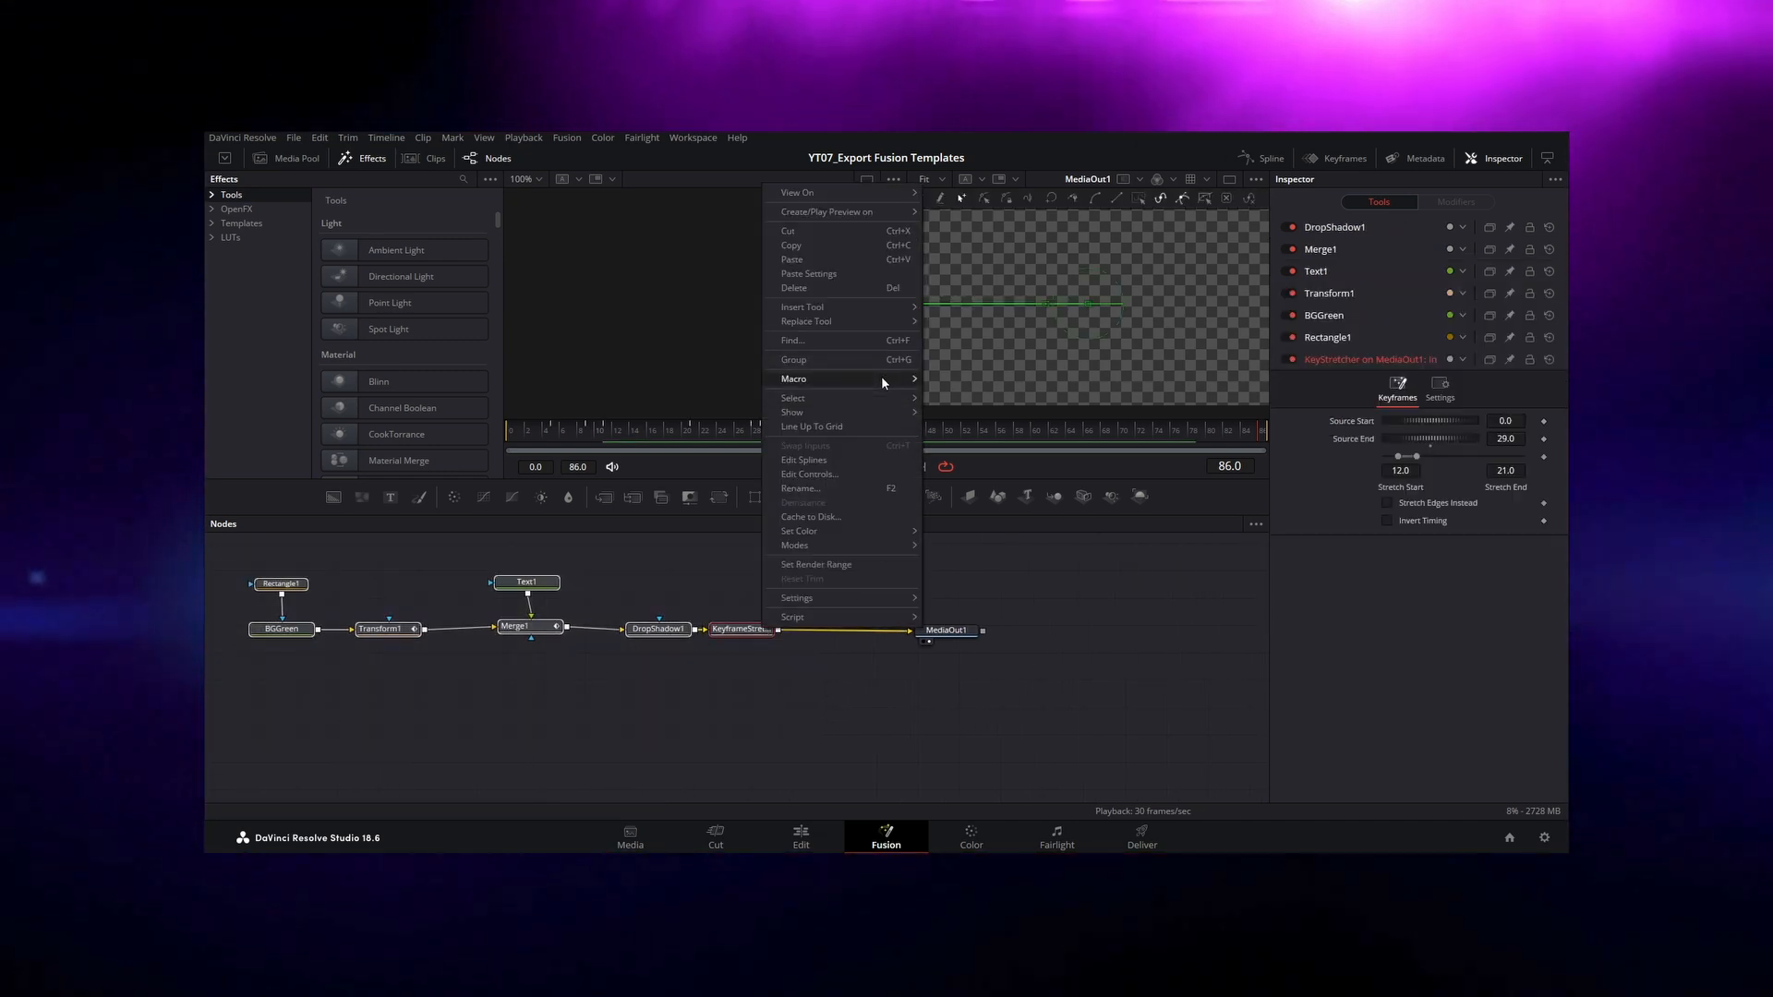
{"action": "mouse_move", "coordinate": [884, 378]}
{"action": "left_click", "coordinate": [951, 379]}
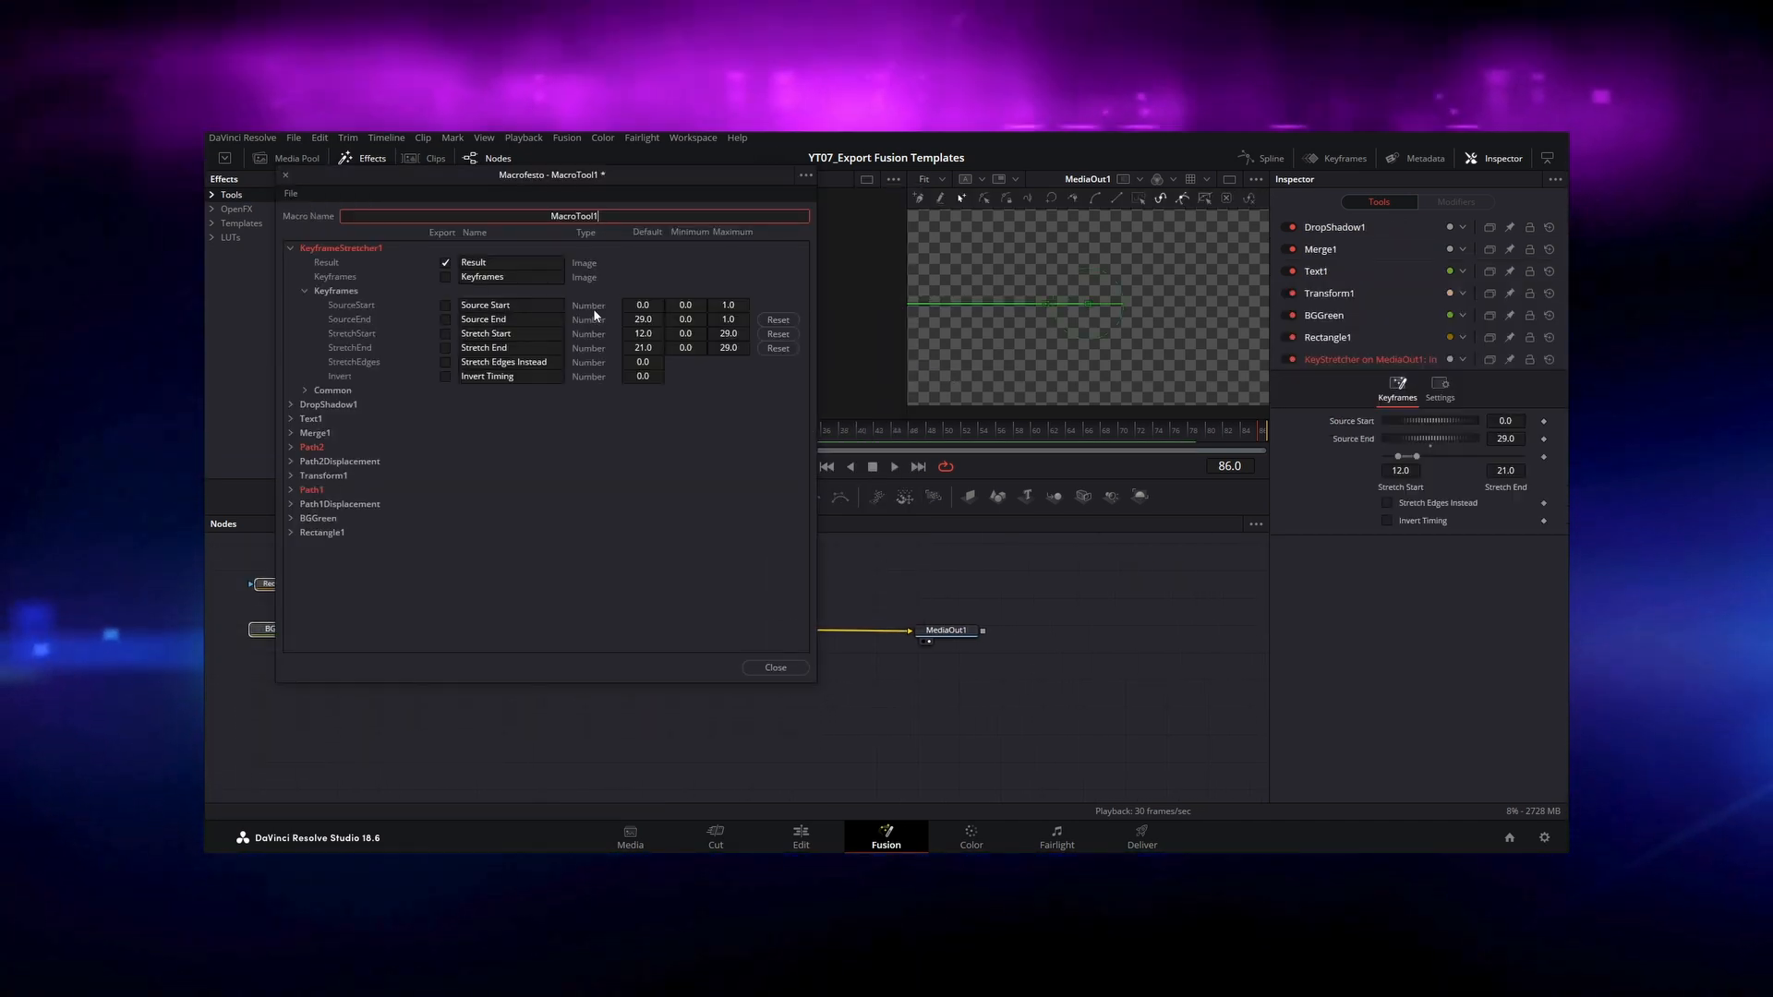
Step: Name the macro Title Stretch and collapse the Keyframe Stretcher's keyframe parameters, leaving them unexported
{"action": "type", "text": "Title "}
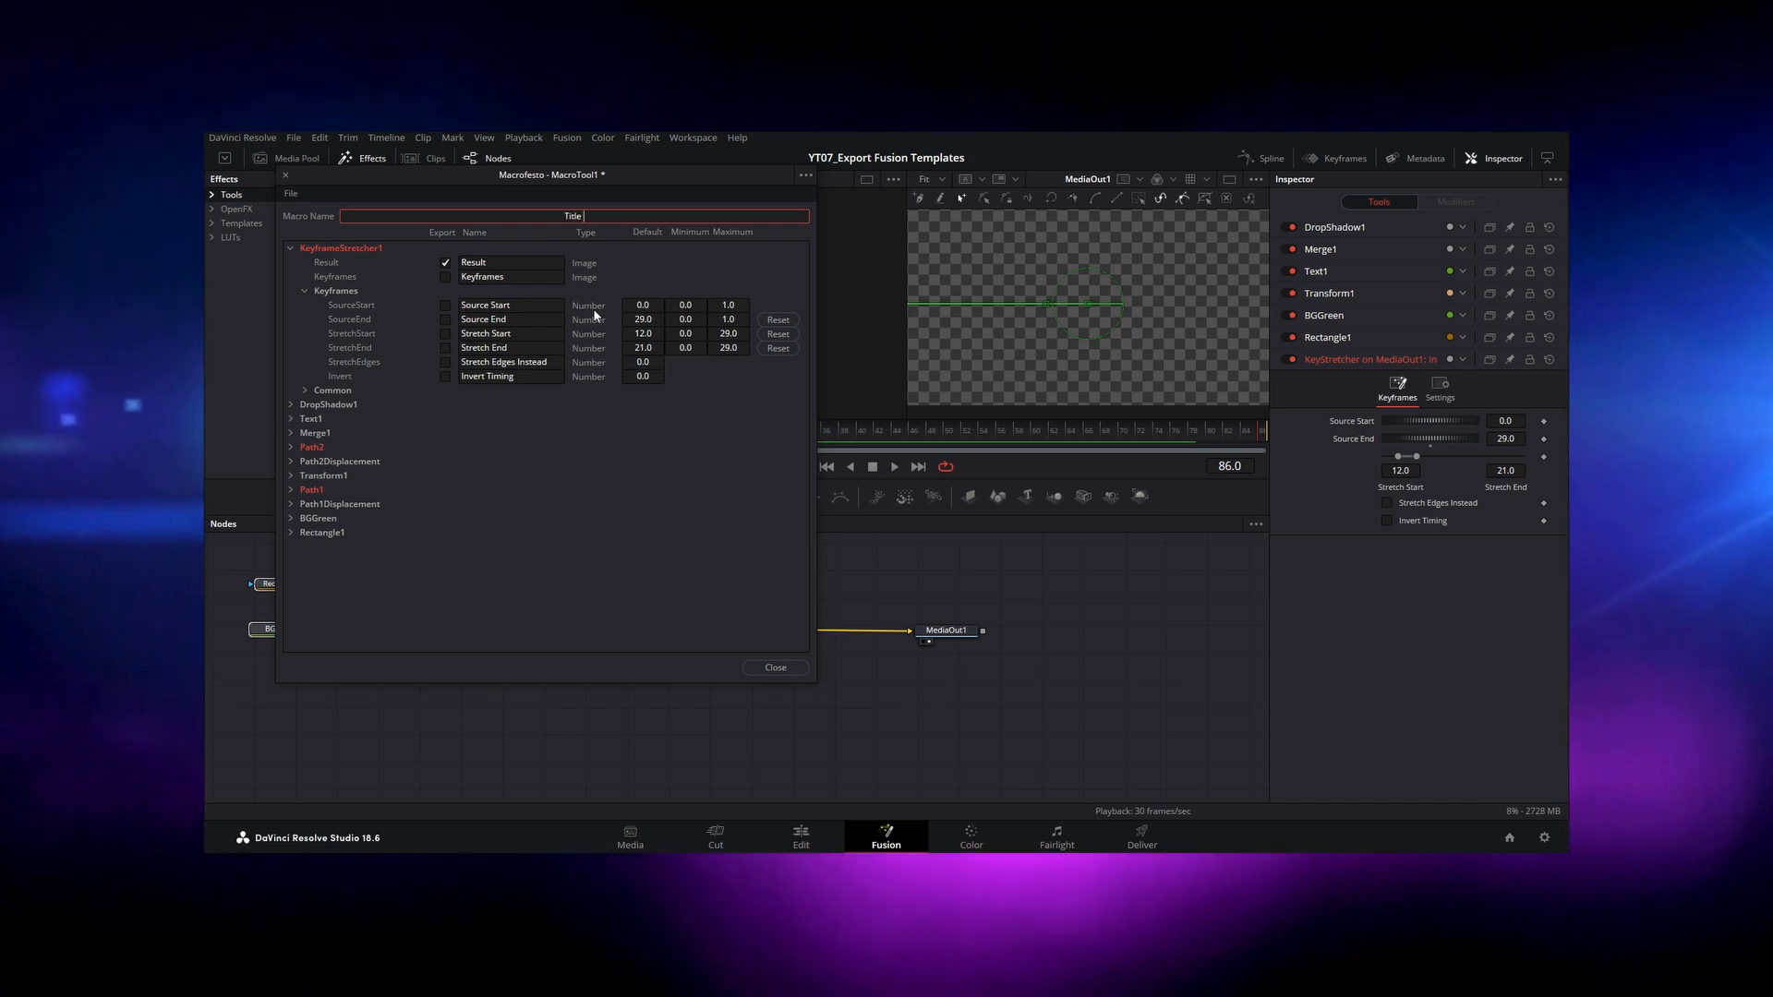
{"action": "type", "text": "Stretch"}
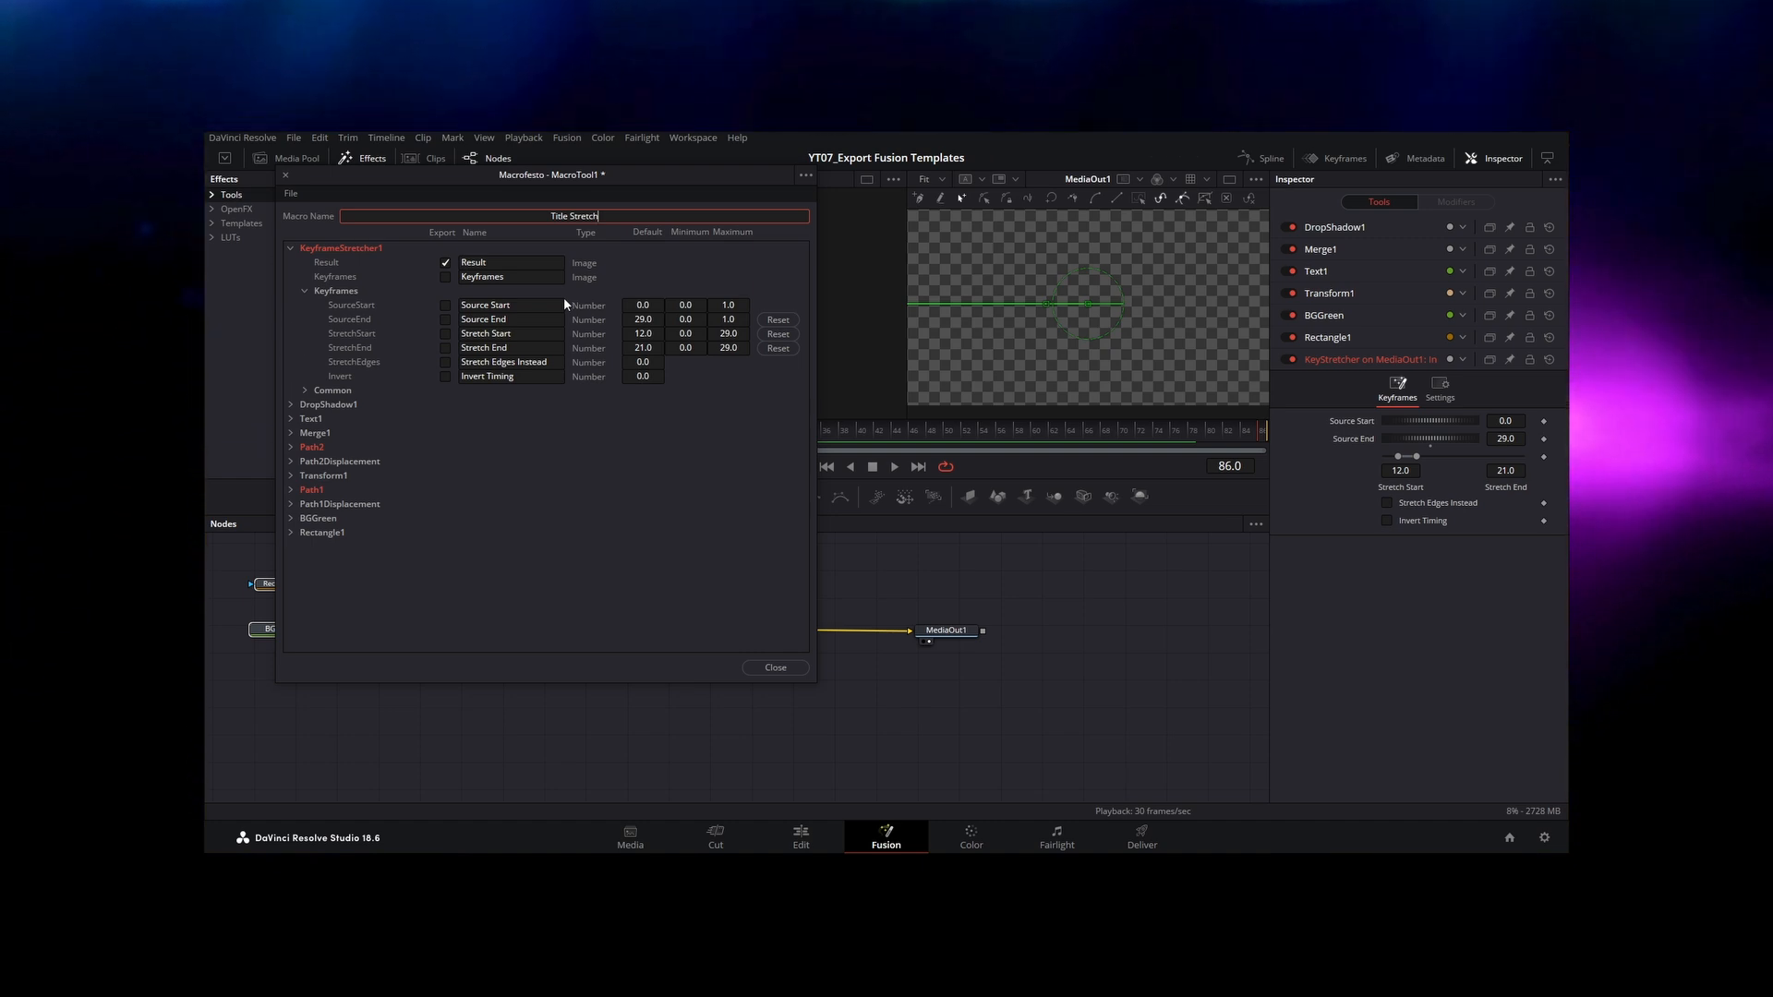
{"action": "left_click", "coordinate": [304, 291]}
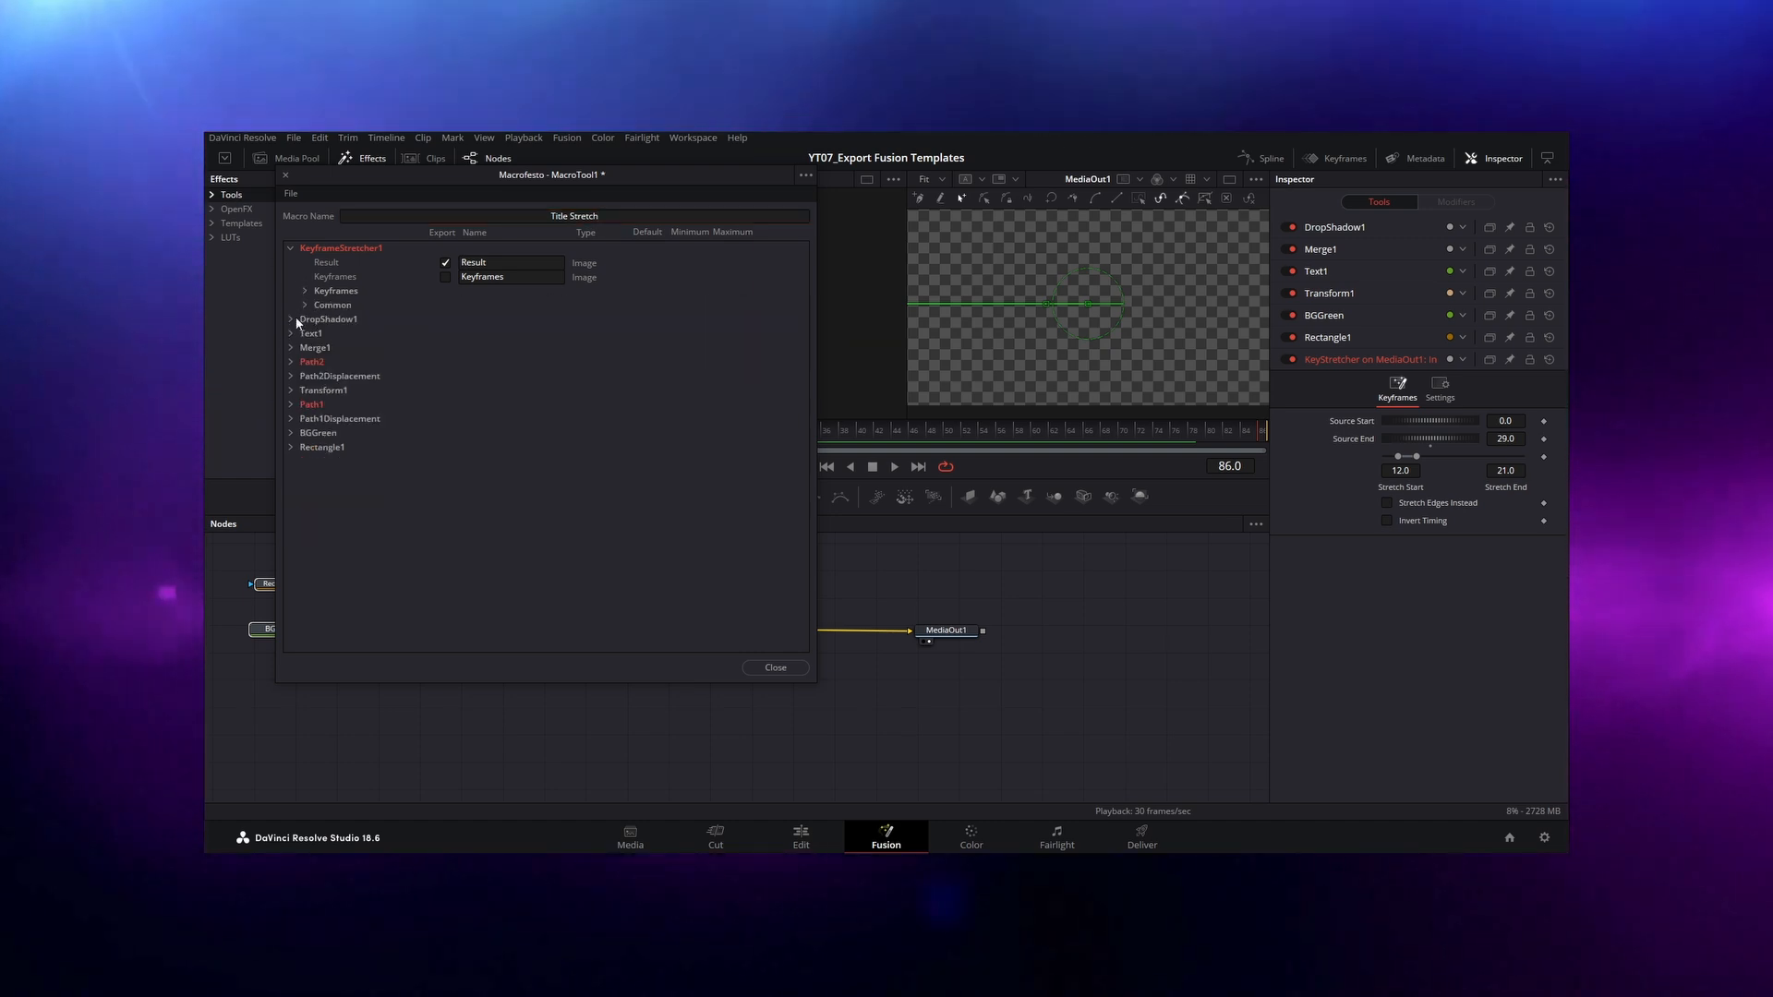
Step: Mark Text1's styled text, font, style and colour and BGGreen's type and colour for export, and expand DropShadow1's parameters
{"action": "left_click", "coordinate": [290, 333]}
{"action": "left_click", "coordinate": [305, 405]}
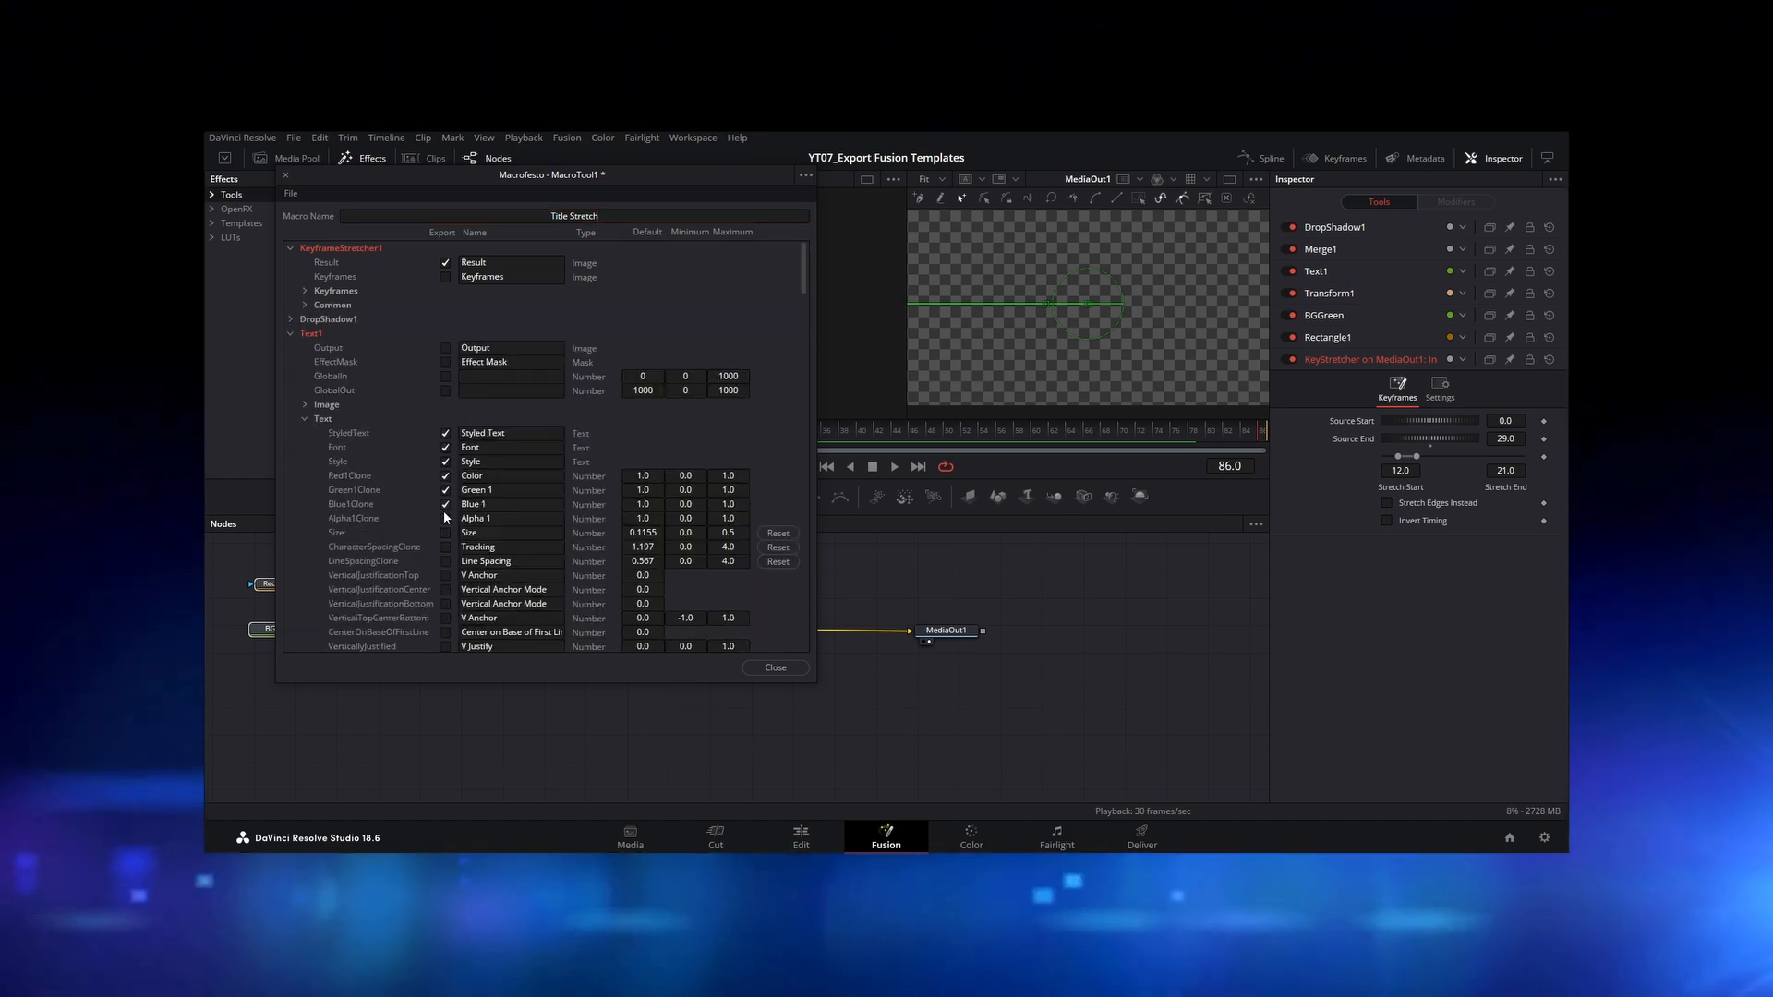
{"action": "left_click", "coordinate": [291, 333]}
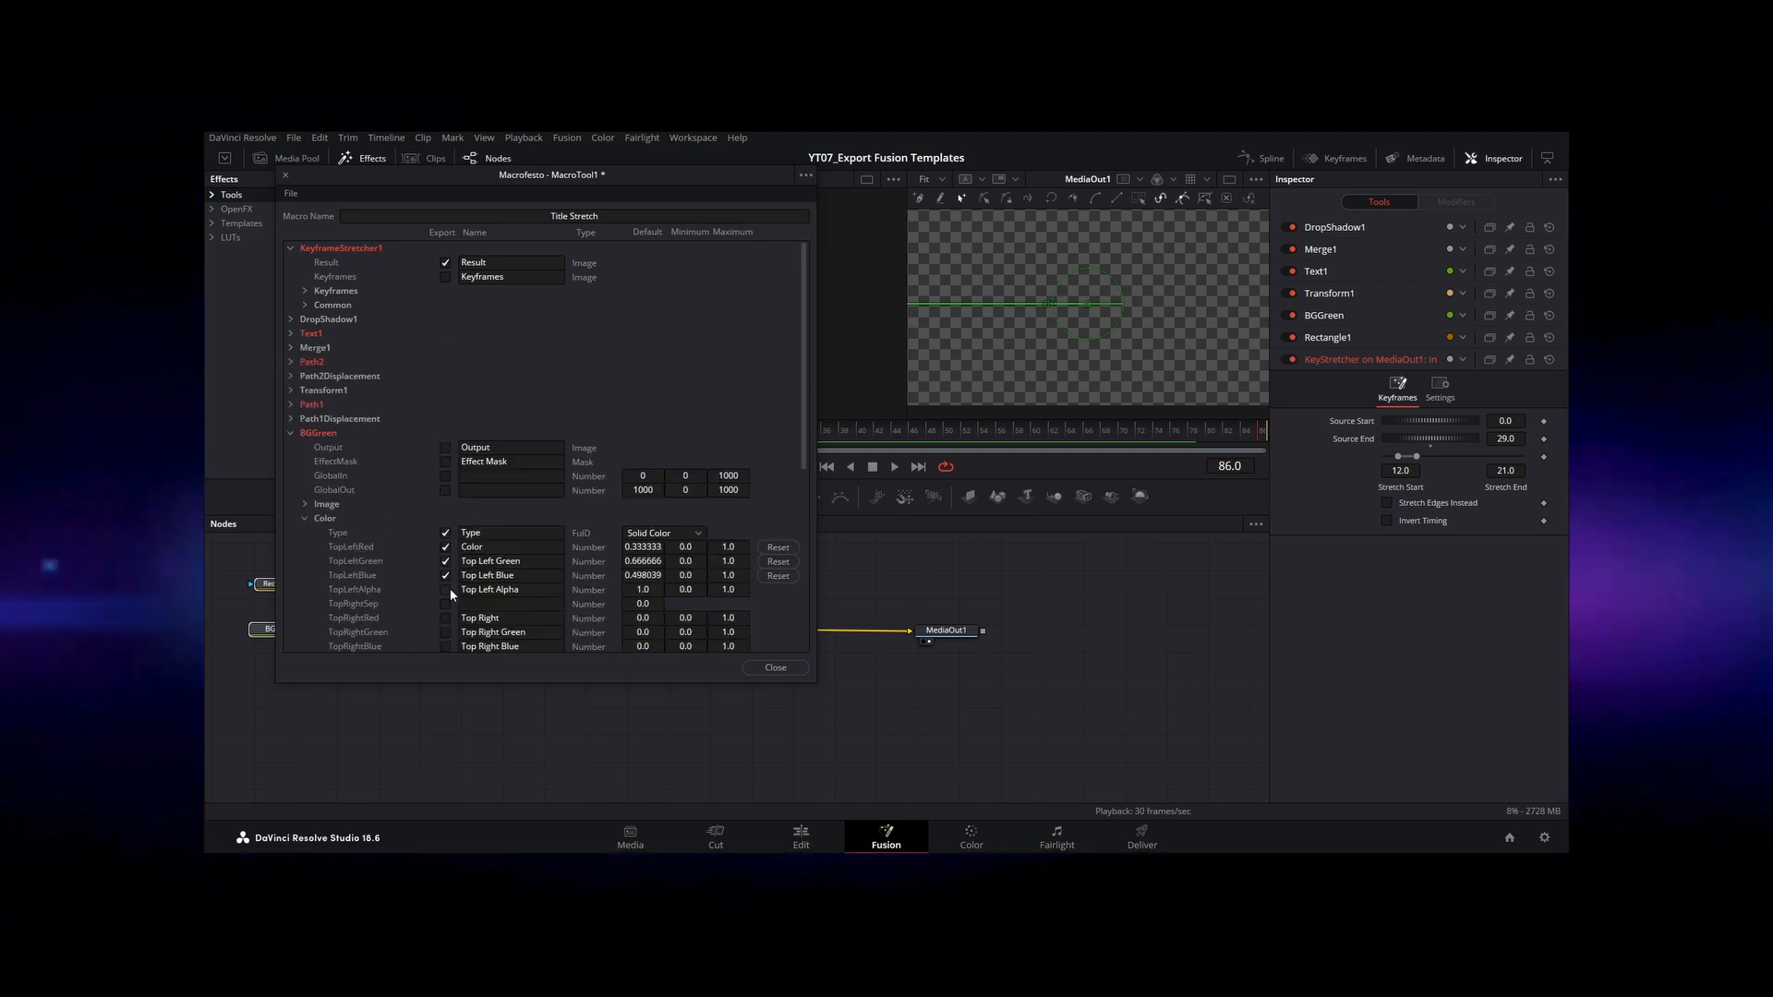
{"action": "left_click", "coordinate": [291, 318]}
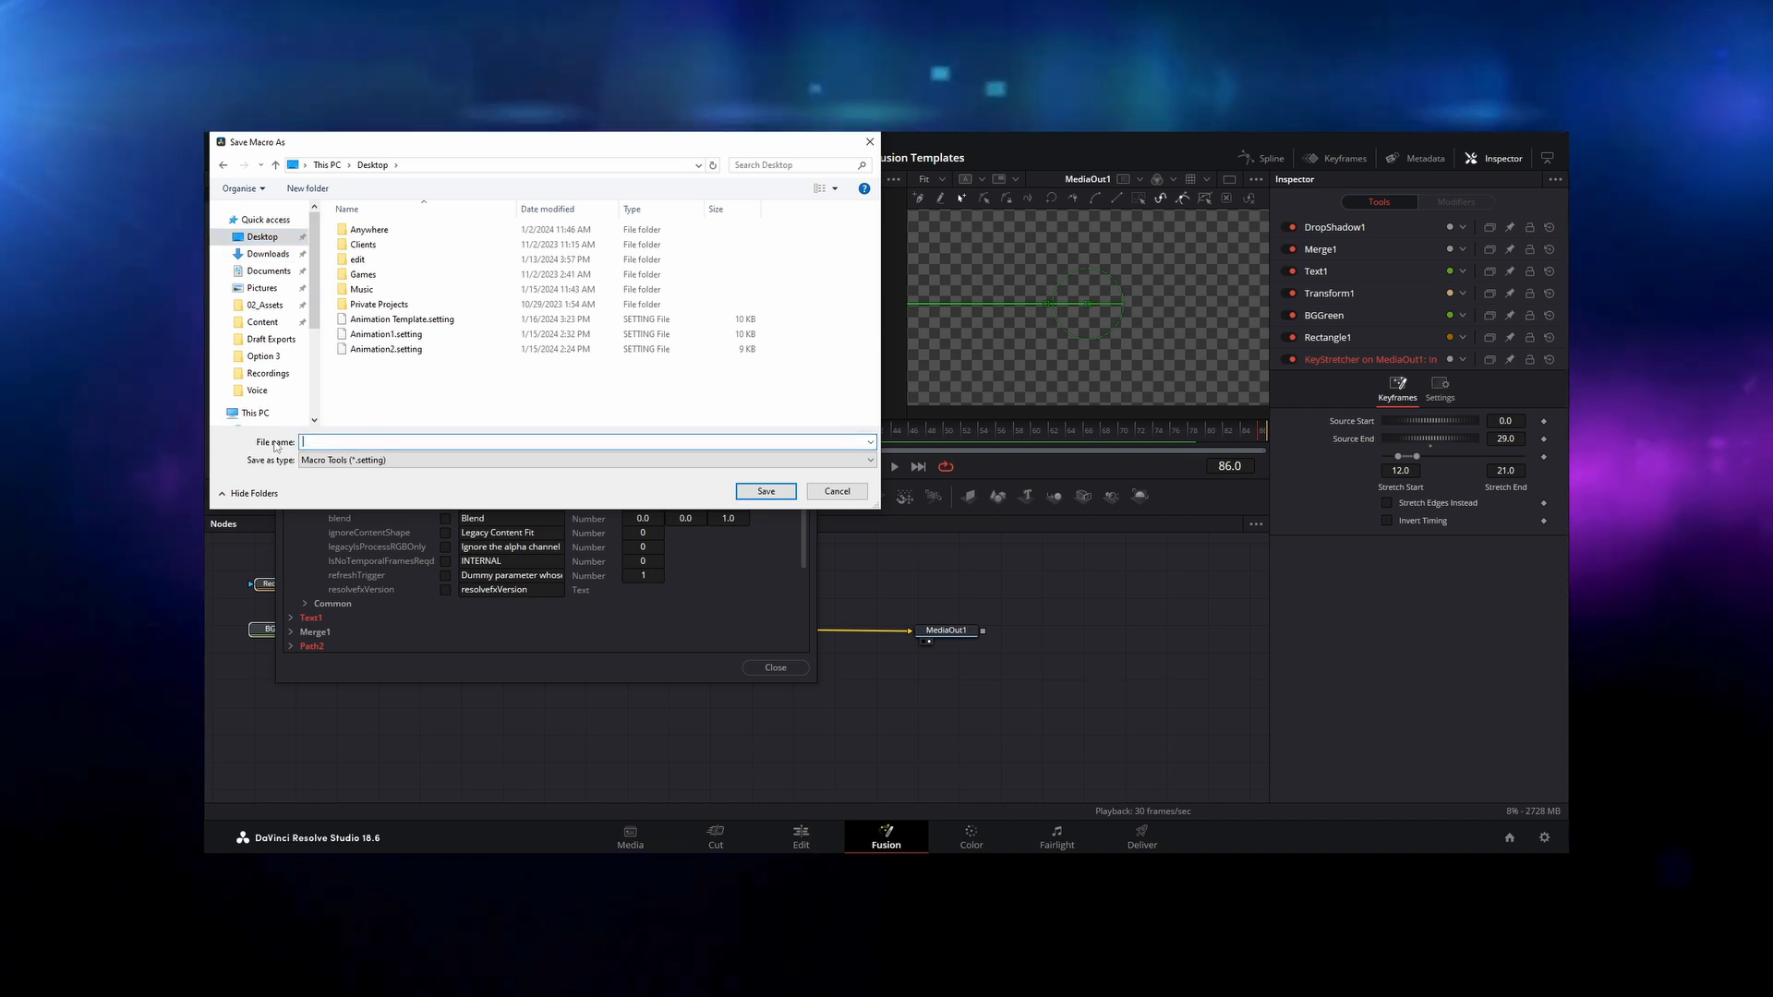
Step: Save the macro to the Desktop as Title Template and copy the file into the Fusion Templates > Edit > Titles folder
{"action": "type", "text": "Title TR"}
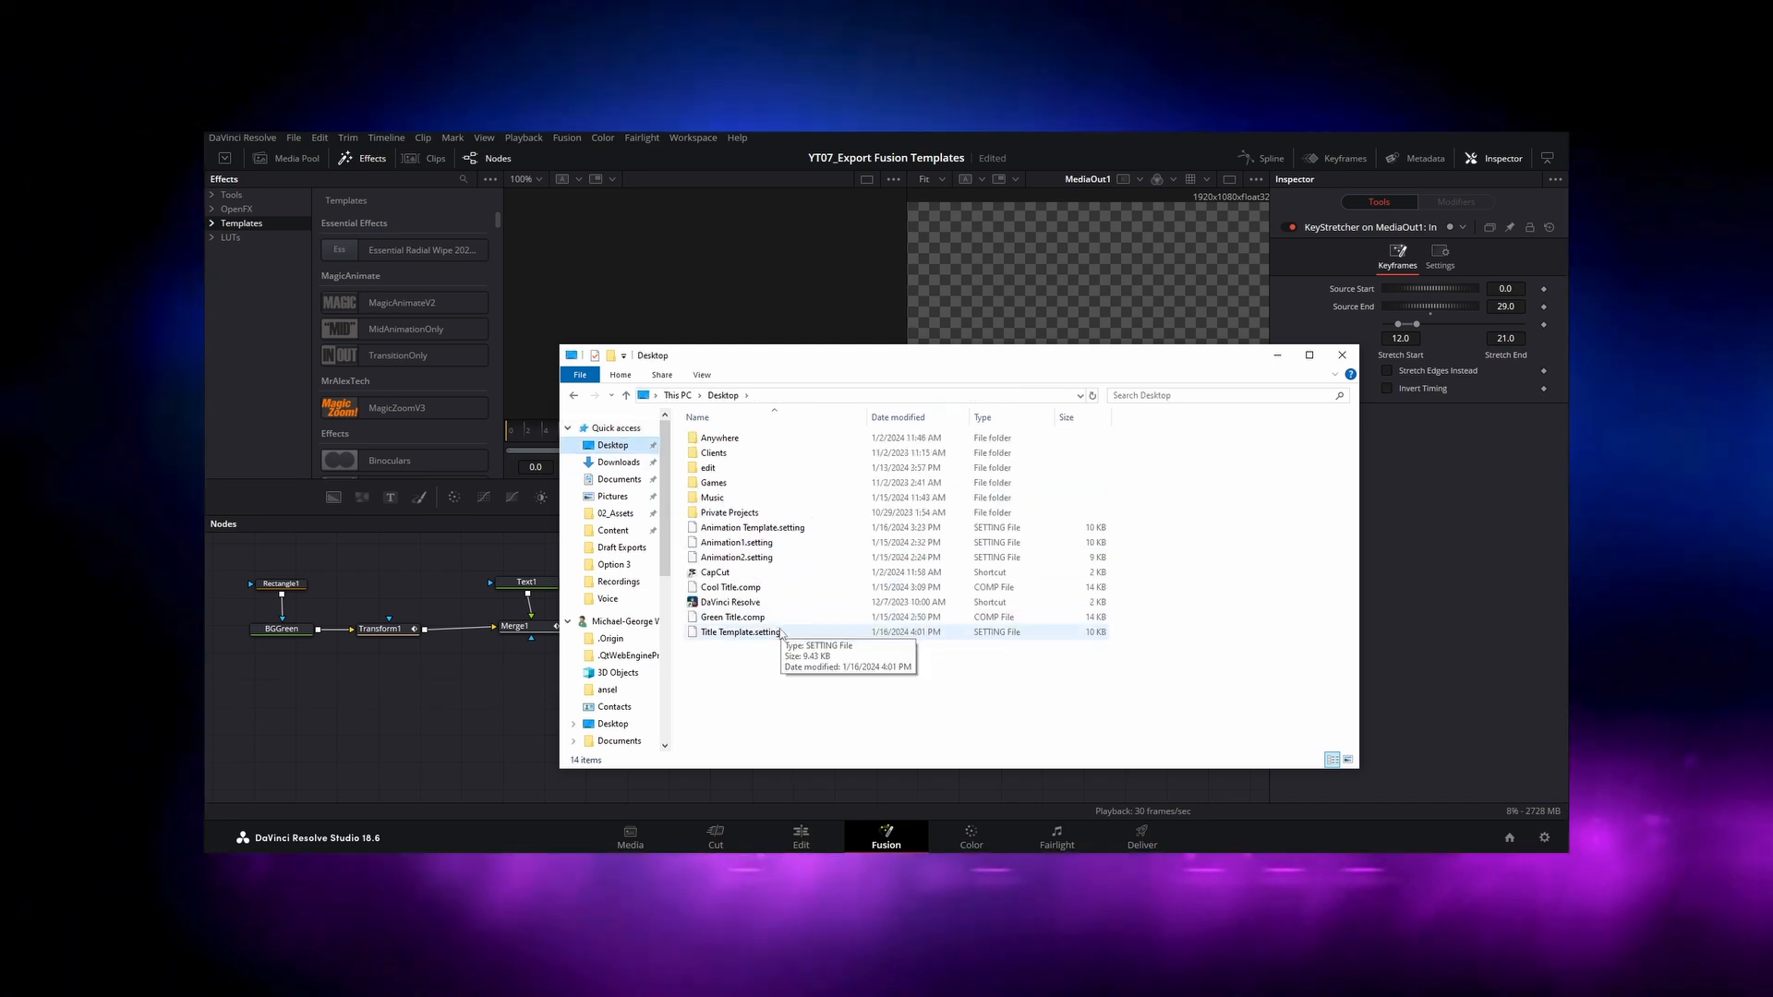
{"action": "left_click", "coordinate": [740, 632]}
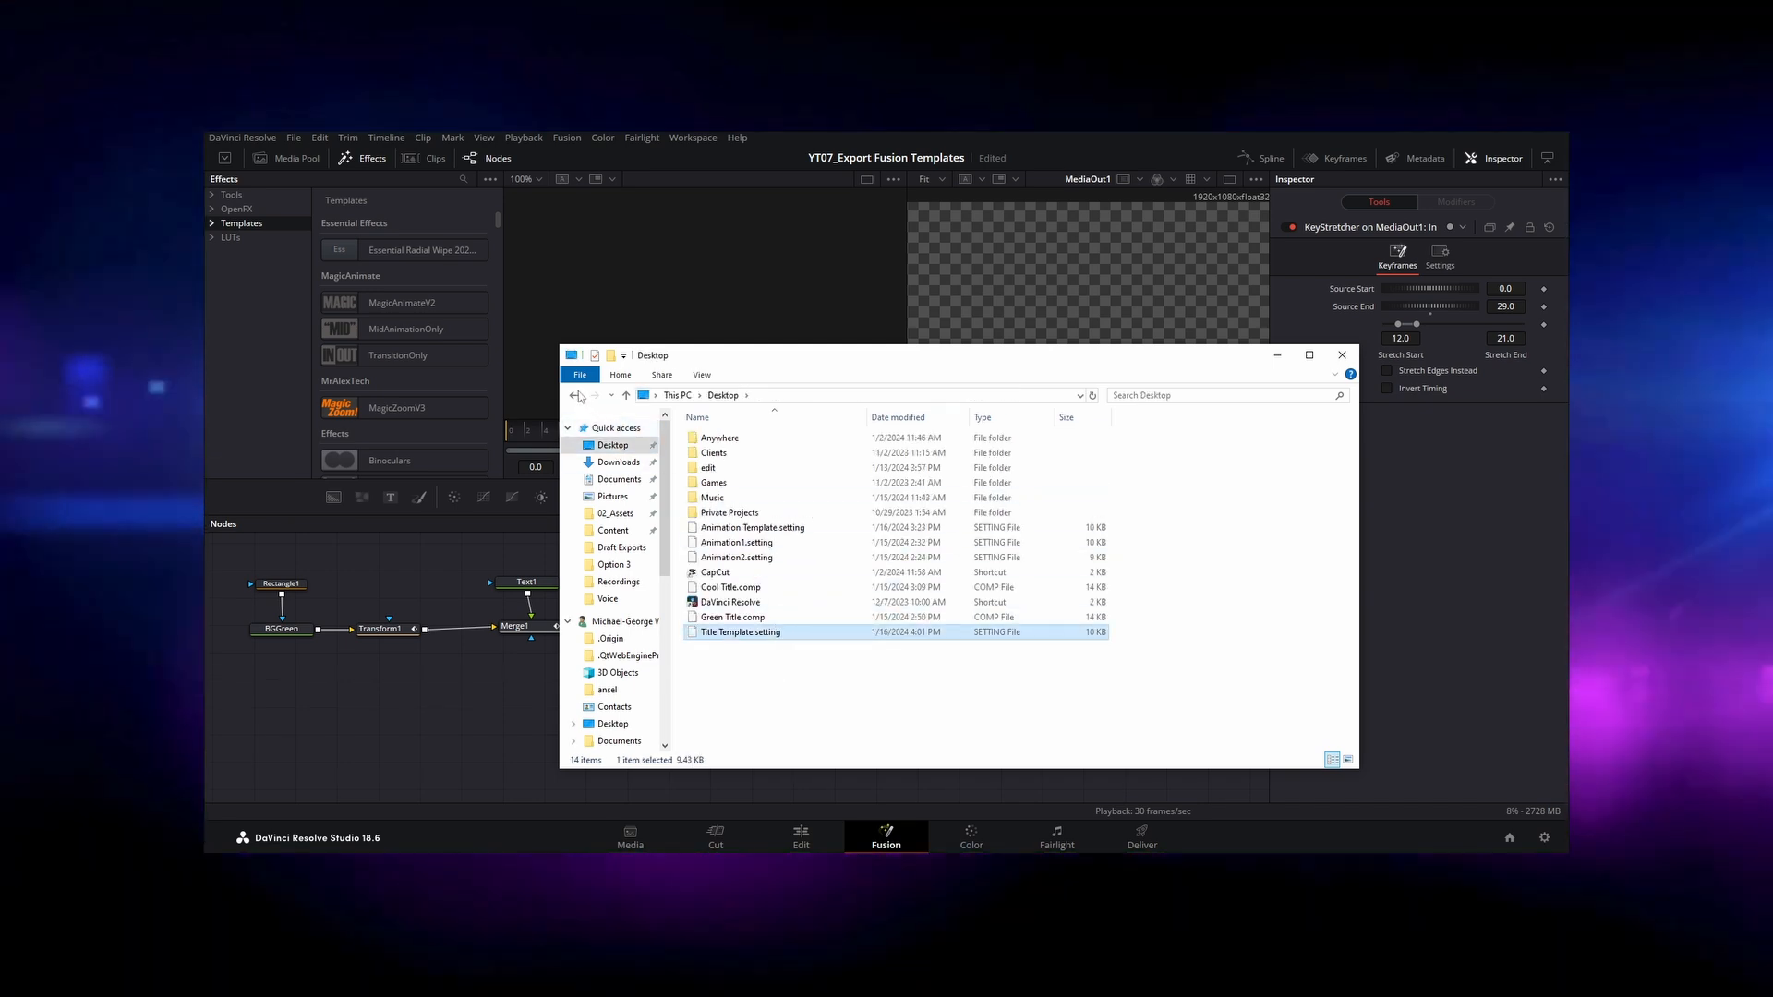
{"action": "left_click", "coordinate": [574, 396]}
{"action": "key", "text": "ctrl+v"}
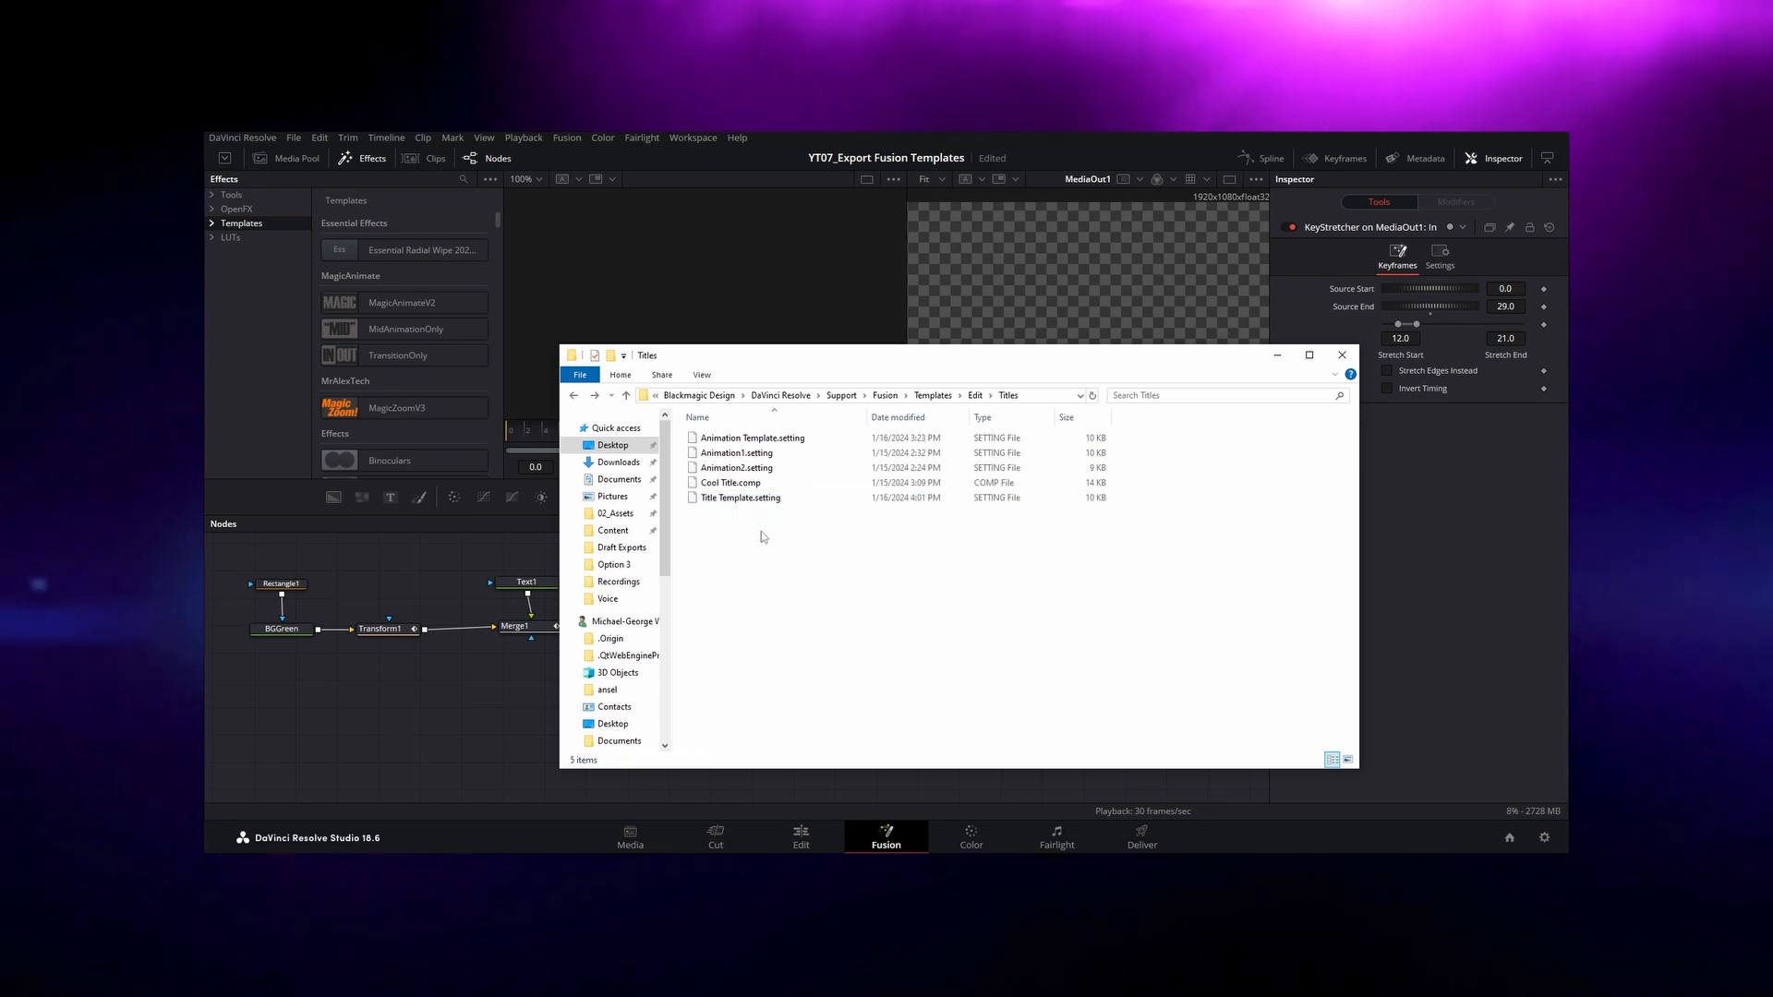
{"action": "left_click", "coordinate": [232, 368]}
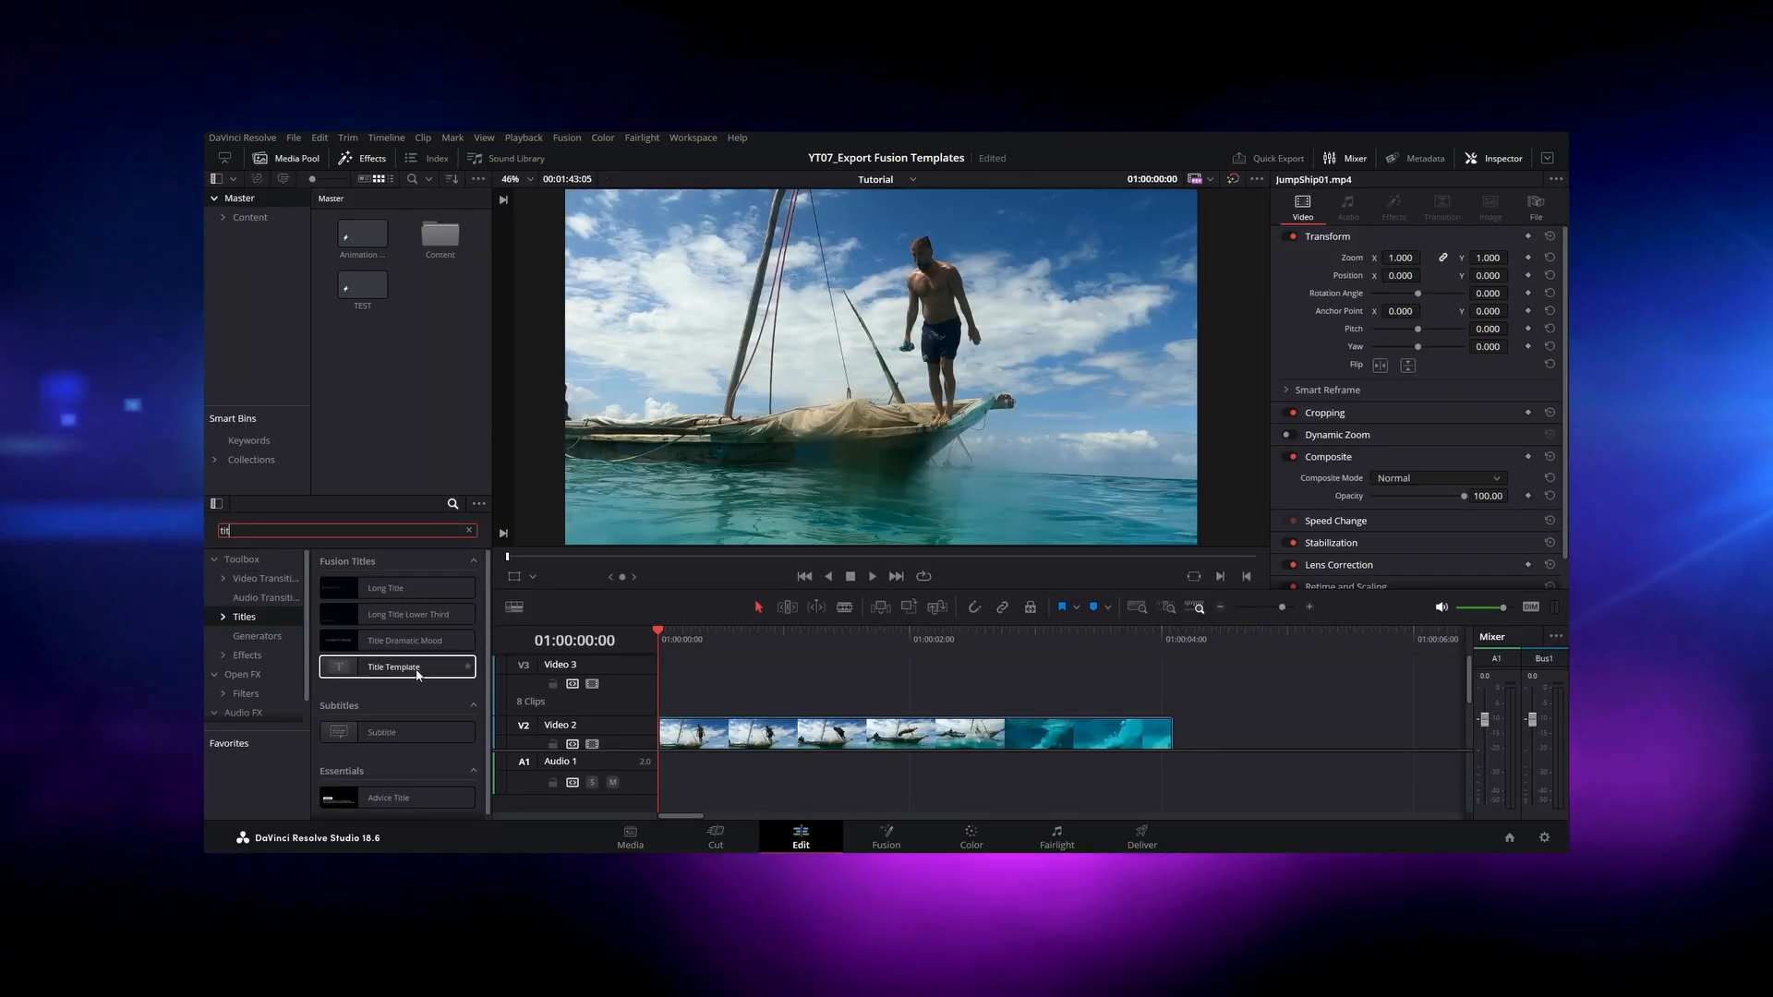
Step: On the Edit page, place the Title Template on Video 3 above the clip, shorten it to about two seconds and scrub through it
{"action": "left_click_drag", "start_coordinate": [396, 666], "coordinate": [1064, 635]}
{"action": "left_click_drag", "start_coordinate": [1284, 684], "coordinate": [950, 684]}
{"action": "left_click_drag", "start_coordinate": [791, 639], "coordinate": [942, 649]}
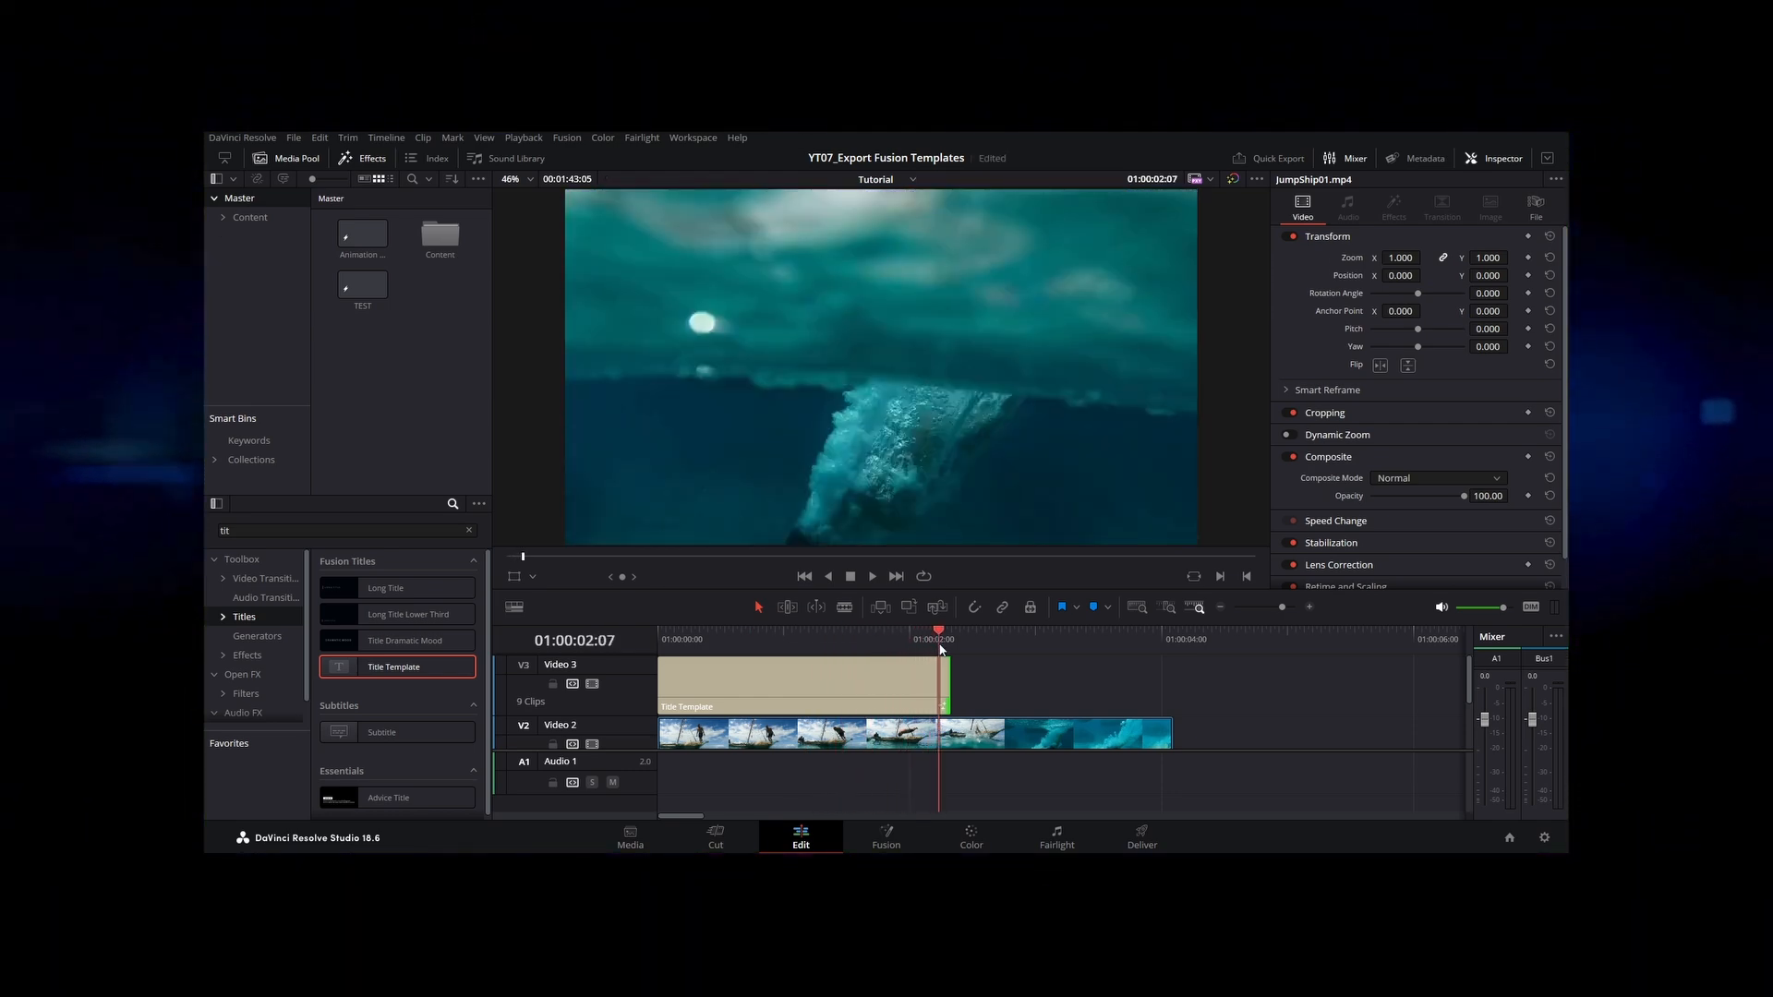